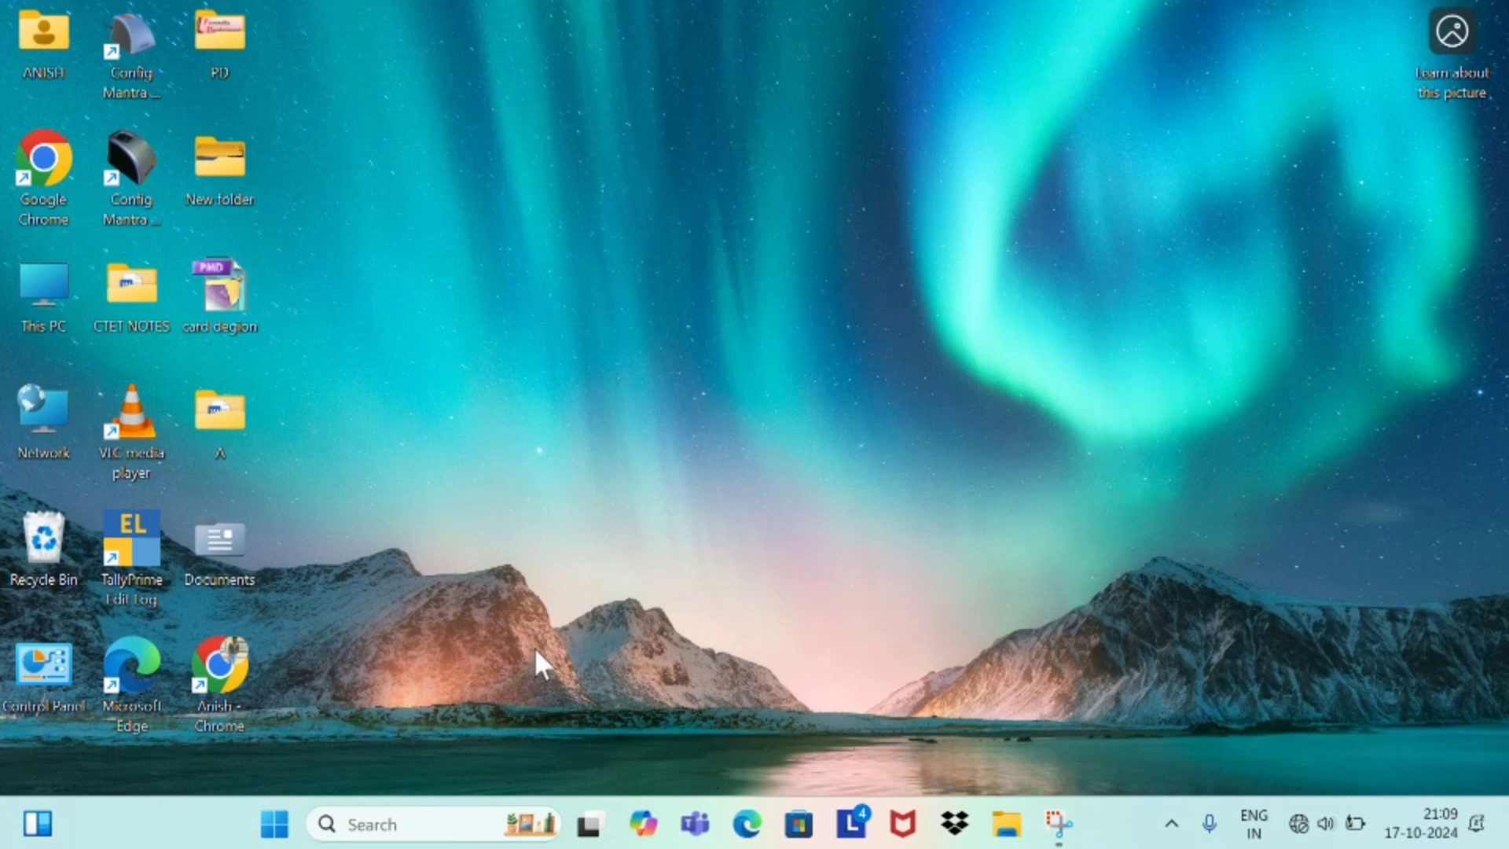
Launch WordPad from the recently used apps.
click(424, 822)
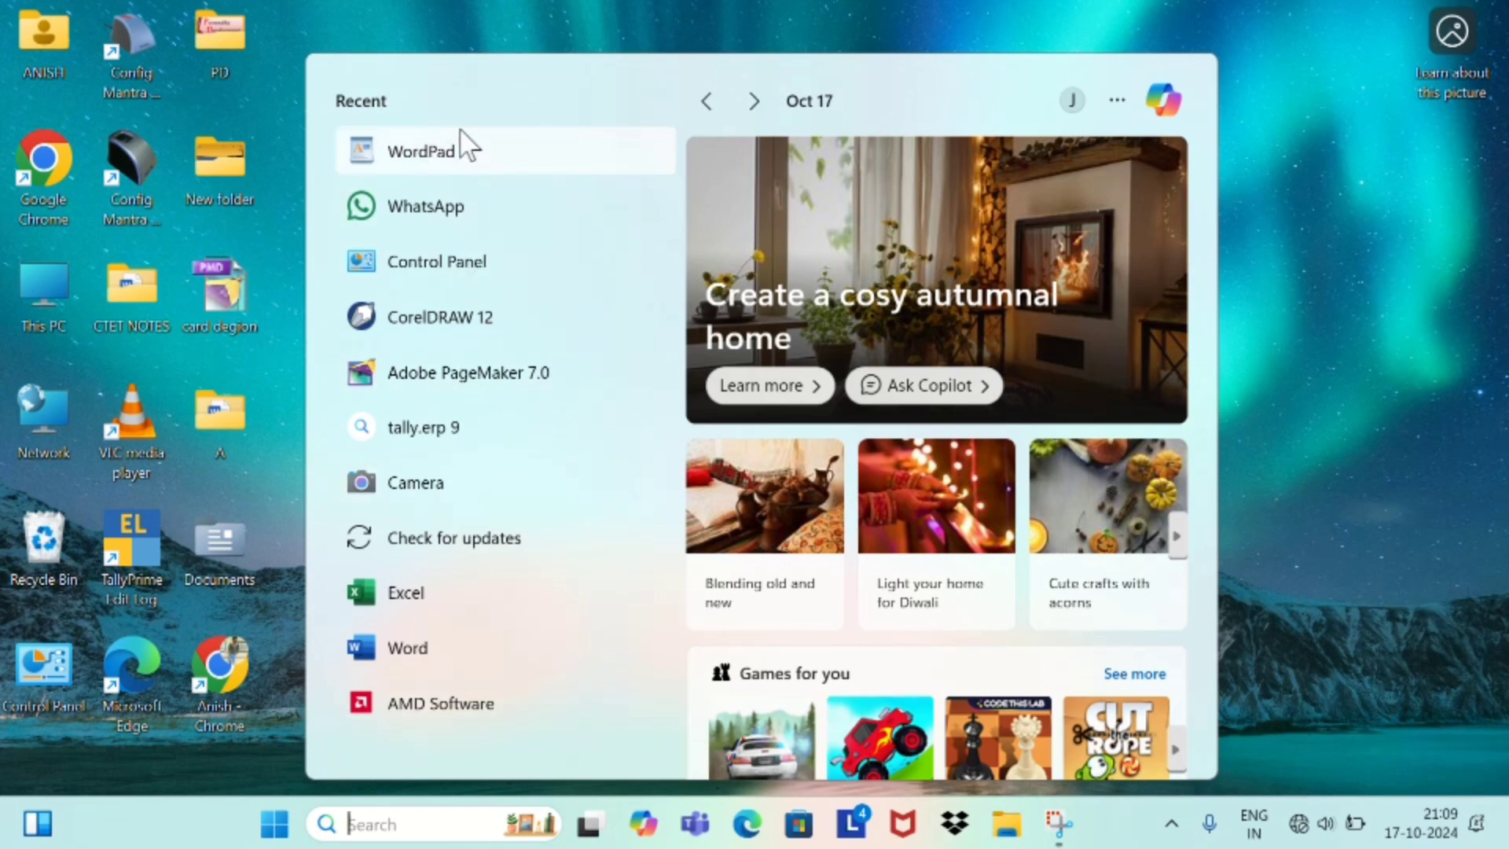
click(469, 149)
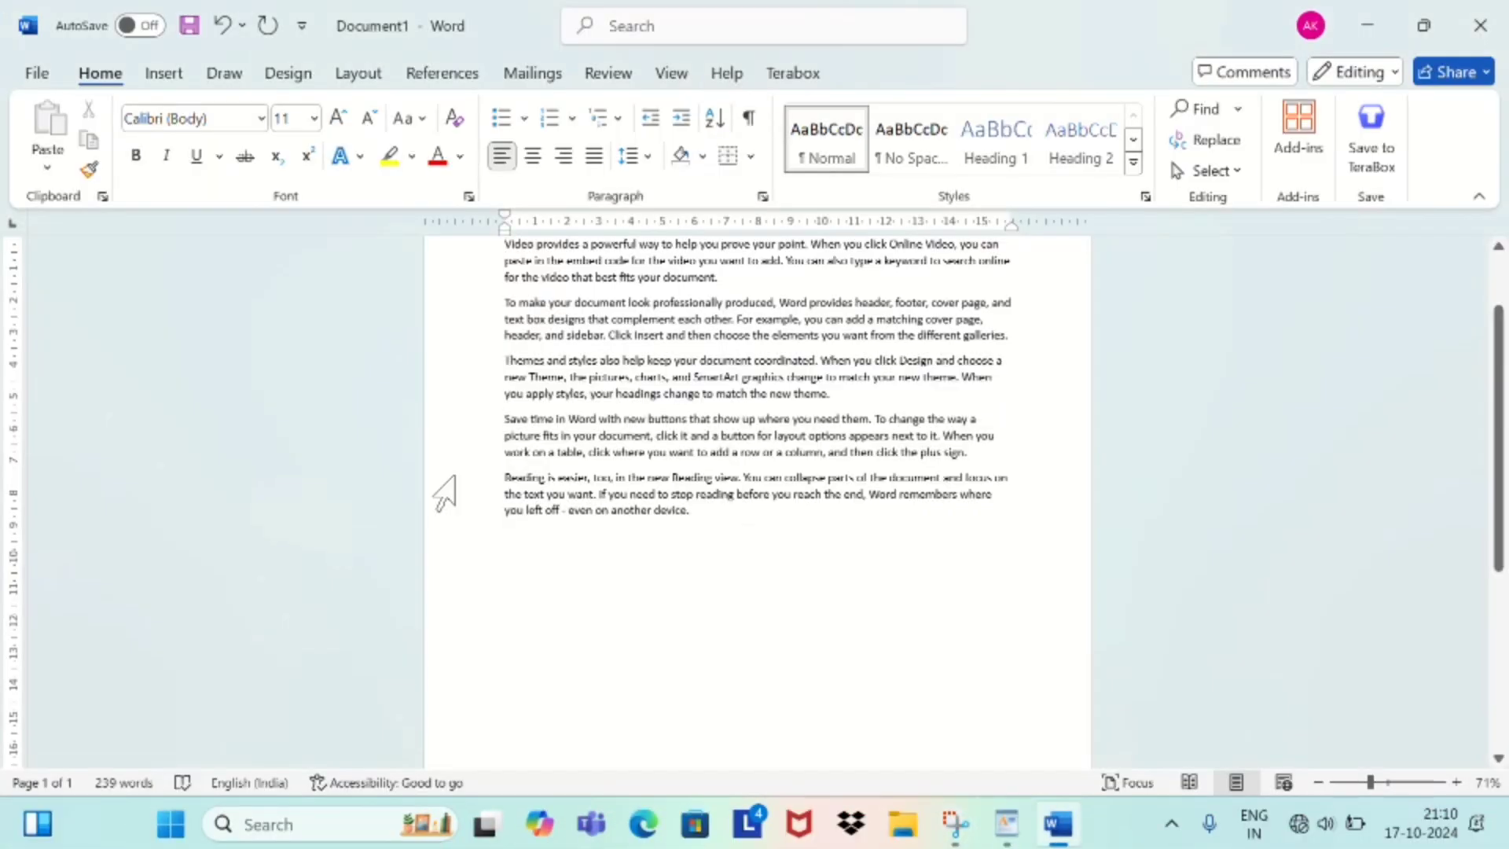
Copy all the sample text from the Word document and paste it into the blank WordPad document.
key(ctrl+a)
key(ctrl+c)
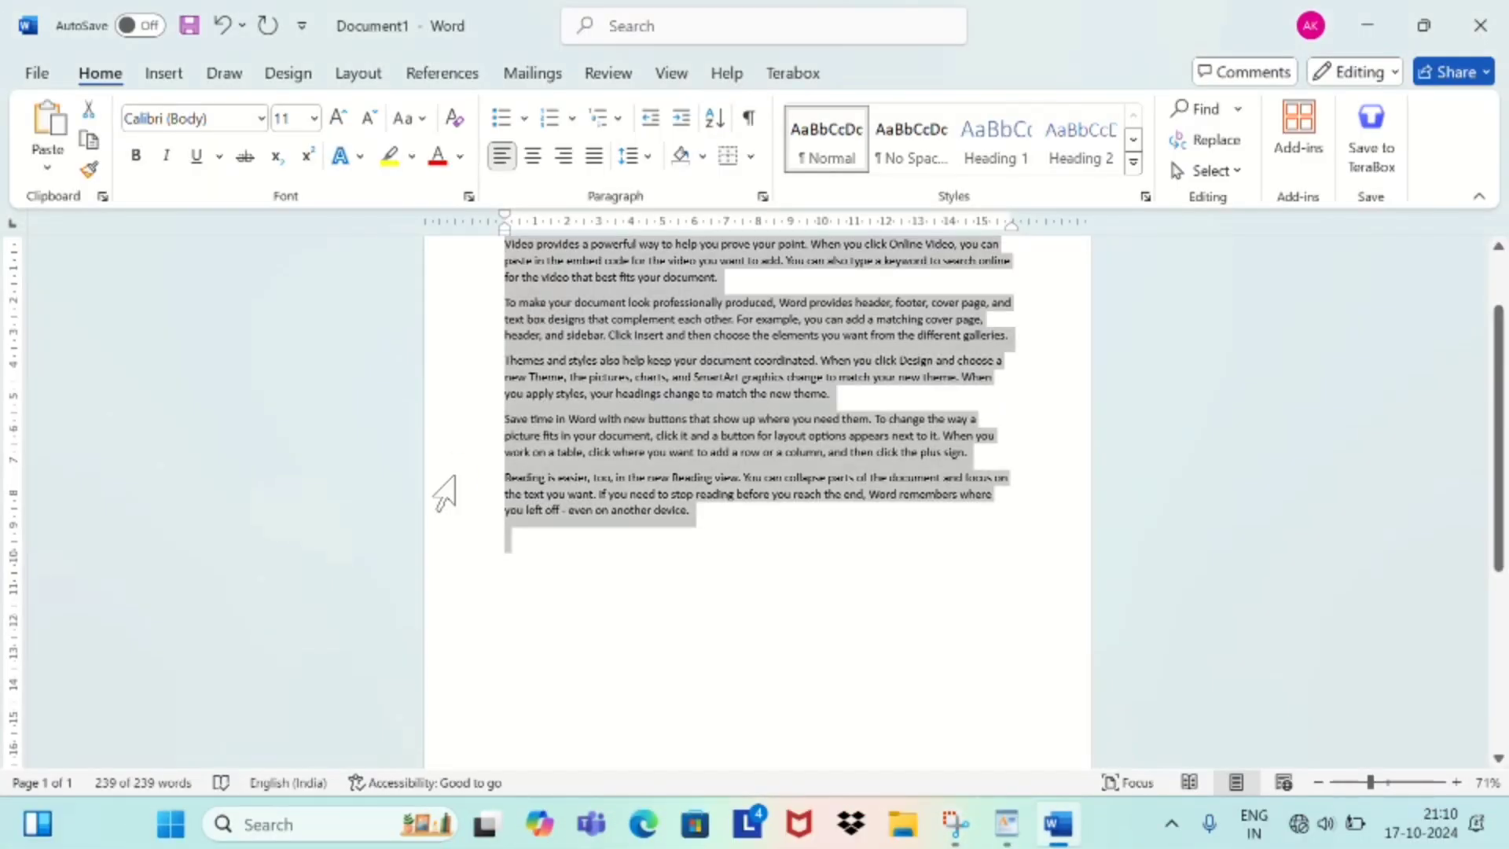
key(alt+Tab)
key(Tab)
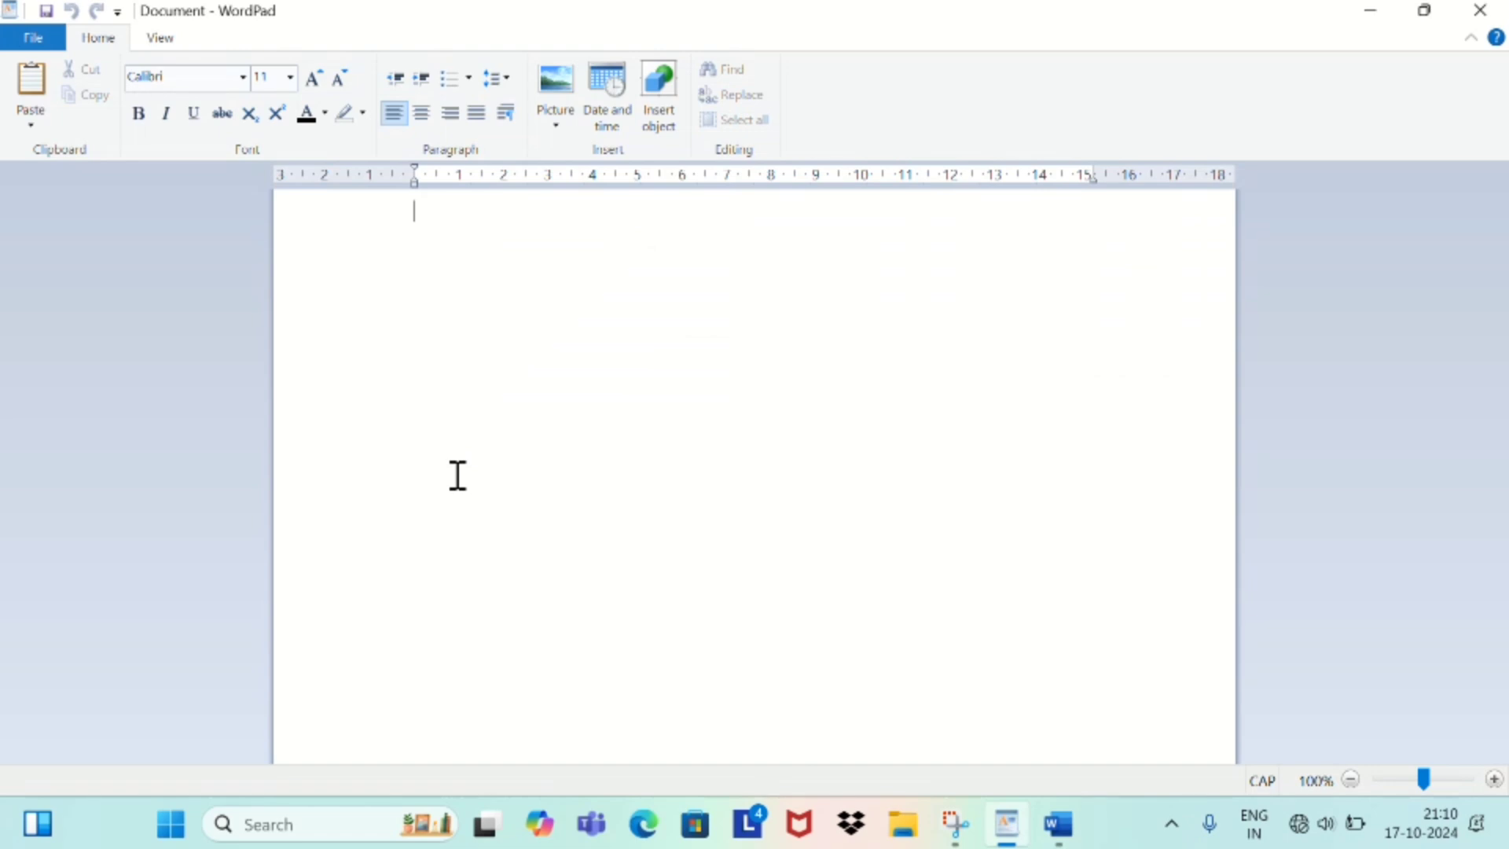
key(ctrl+v)
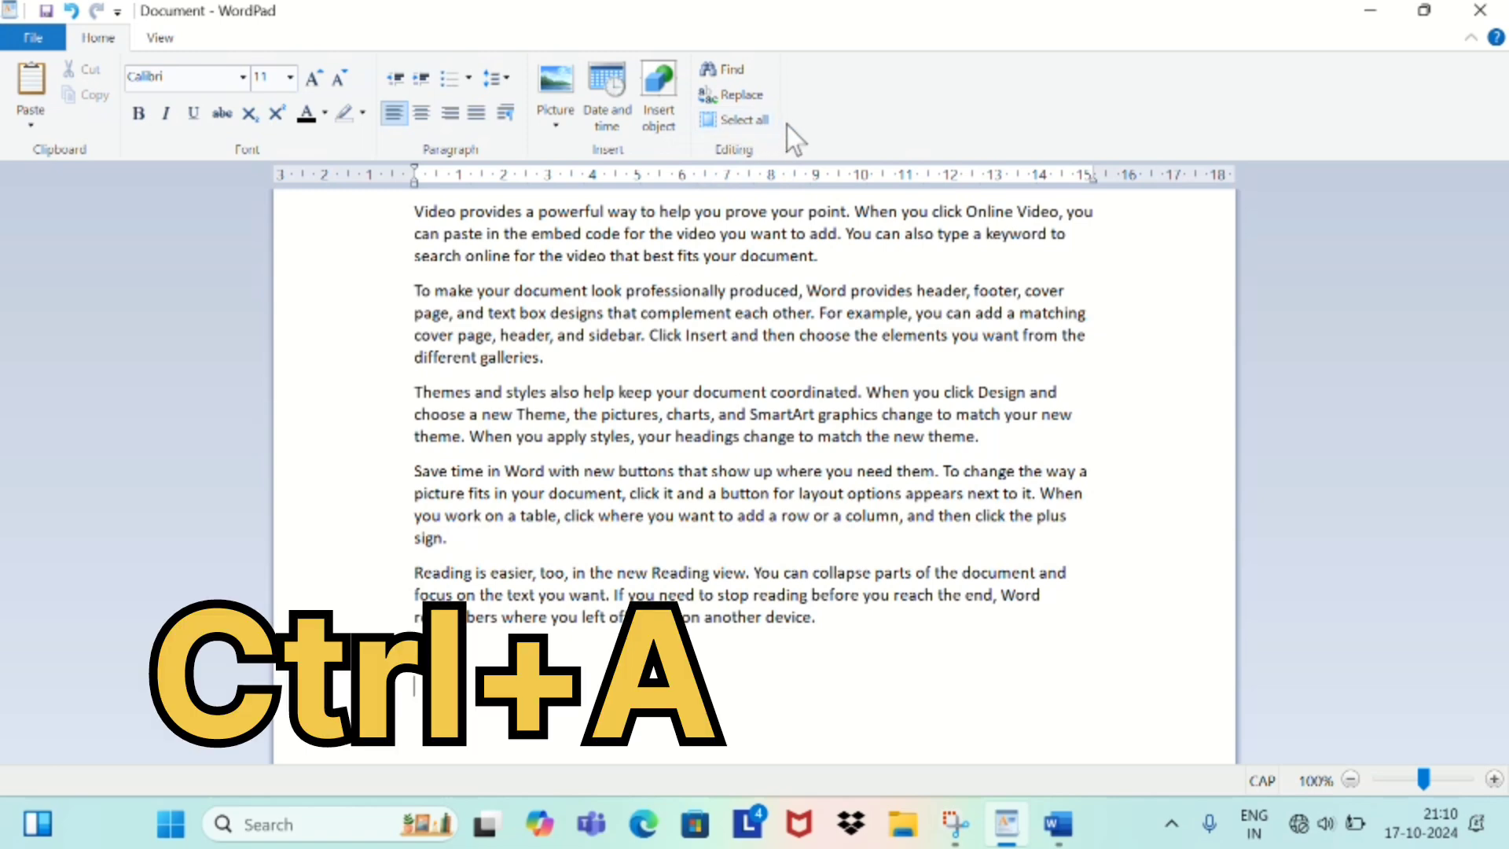
Copy all the text in the WordPad document and paste a second copy below the original.
click(737, 120)
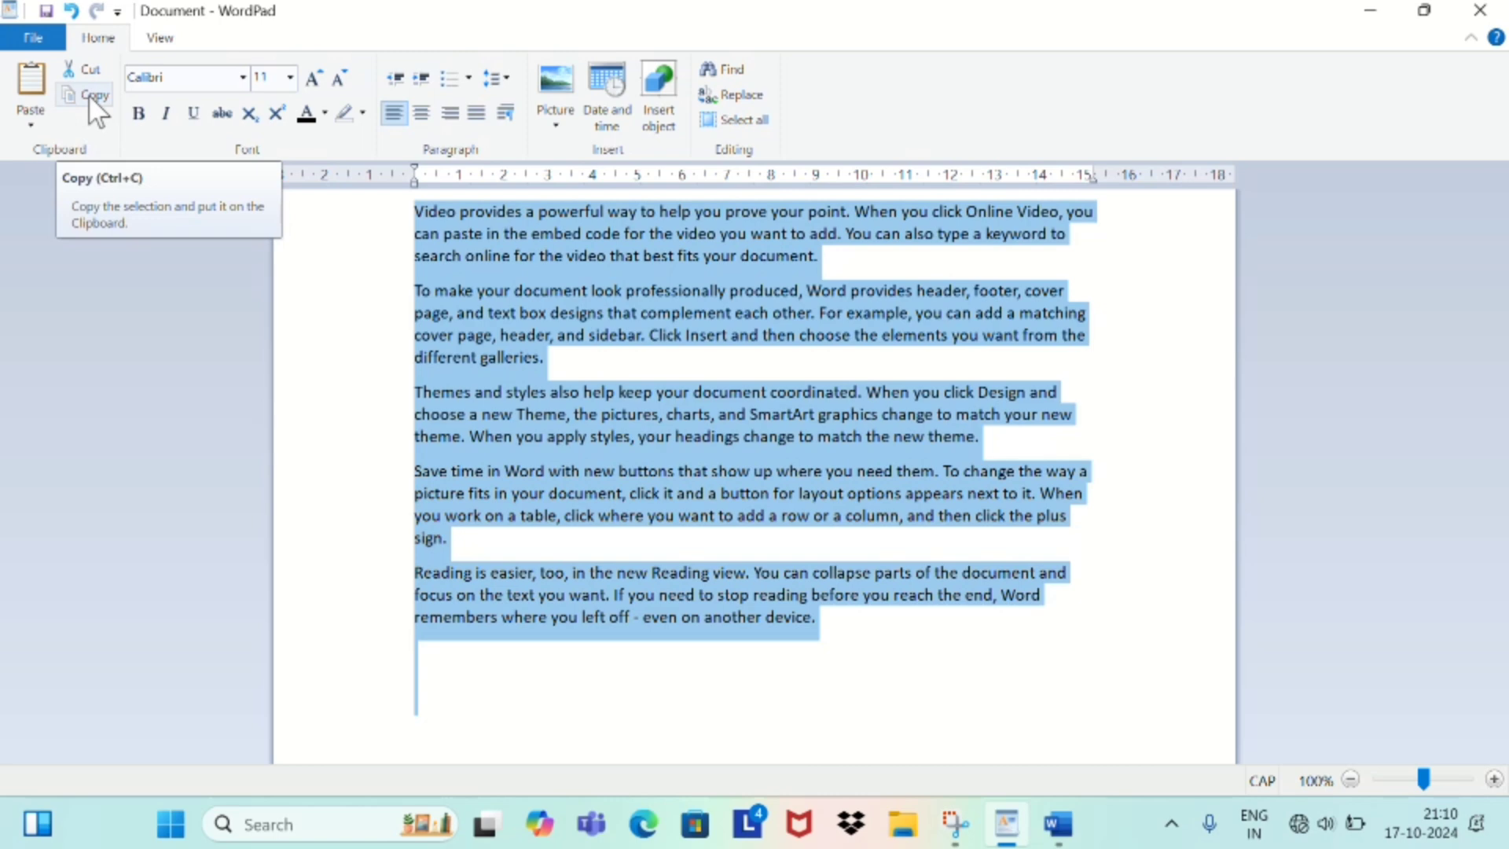
click(88, 96)
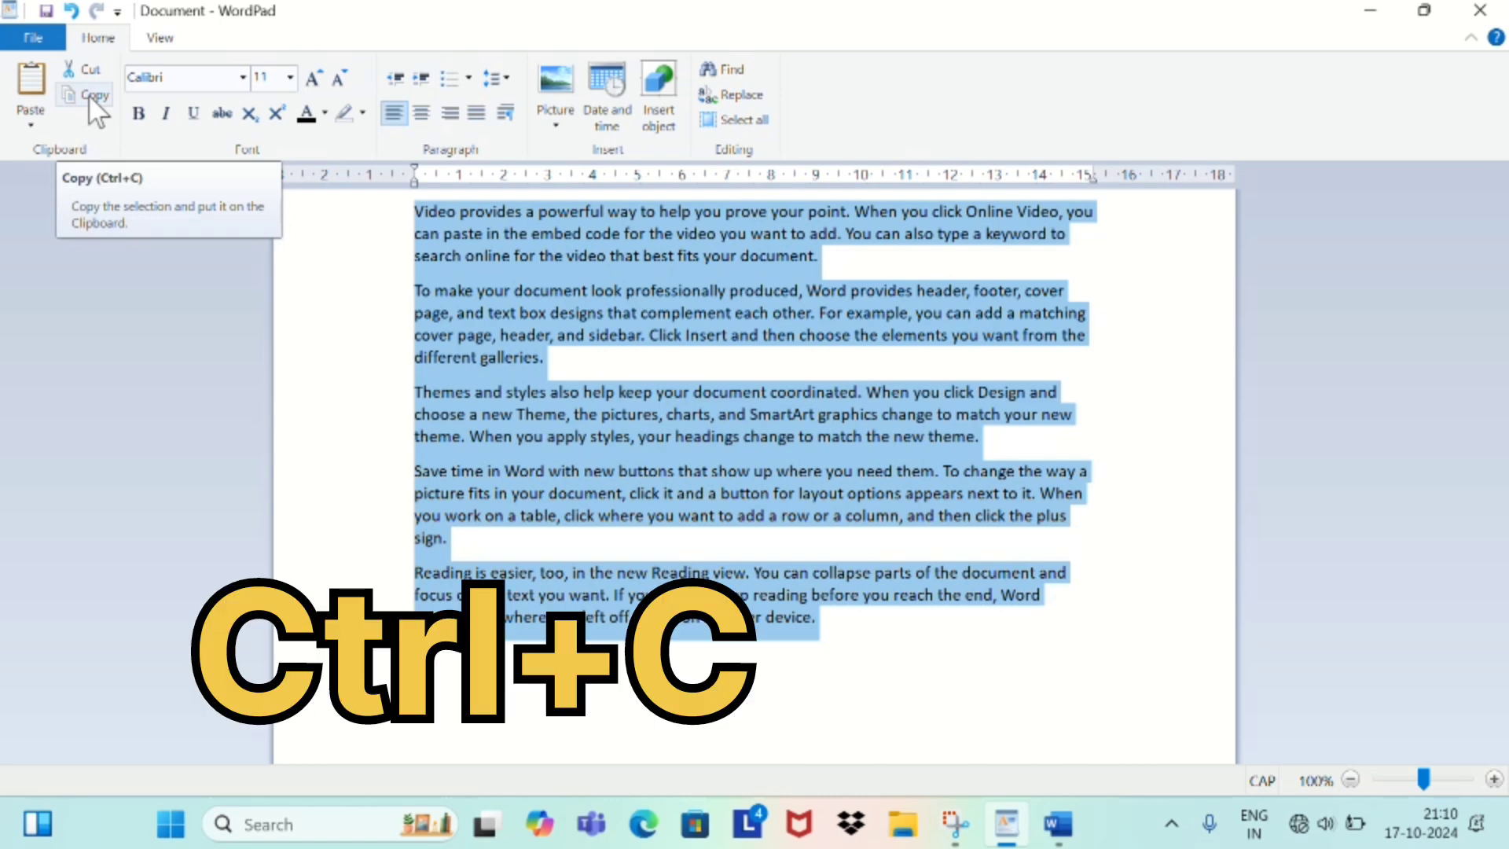
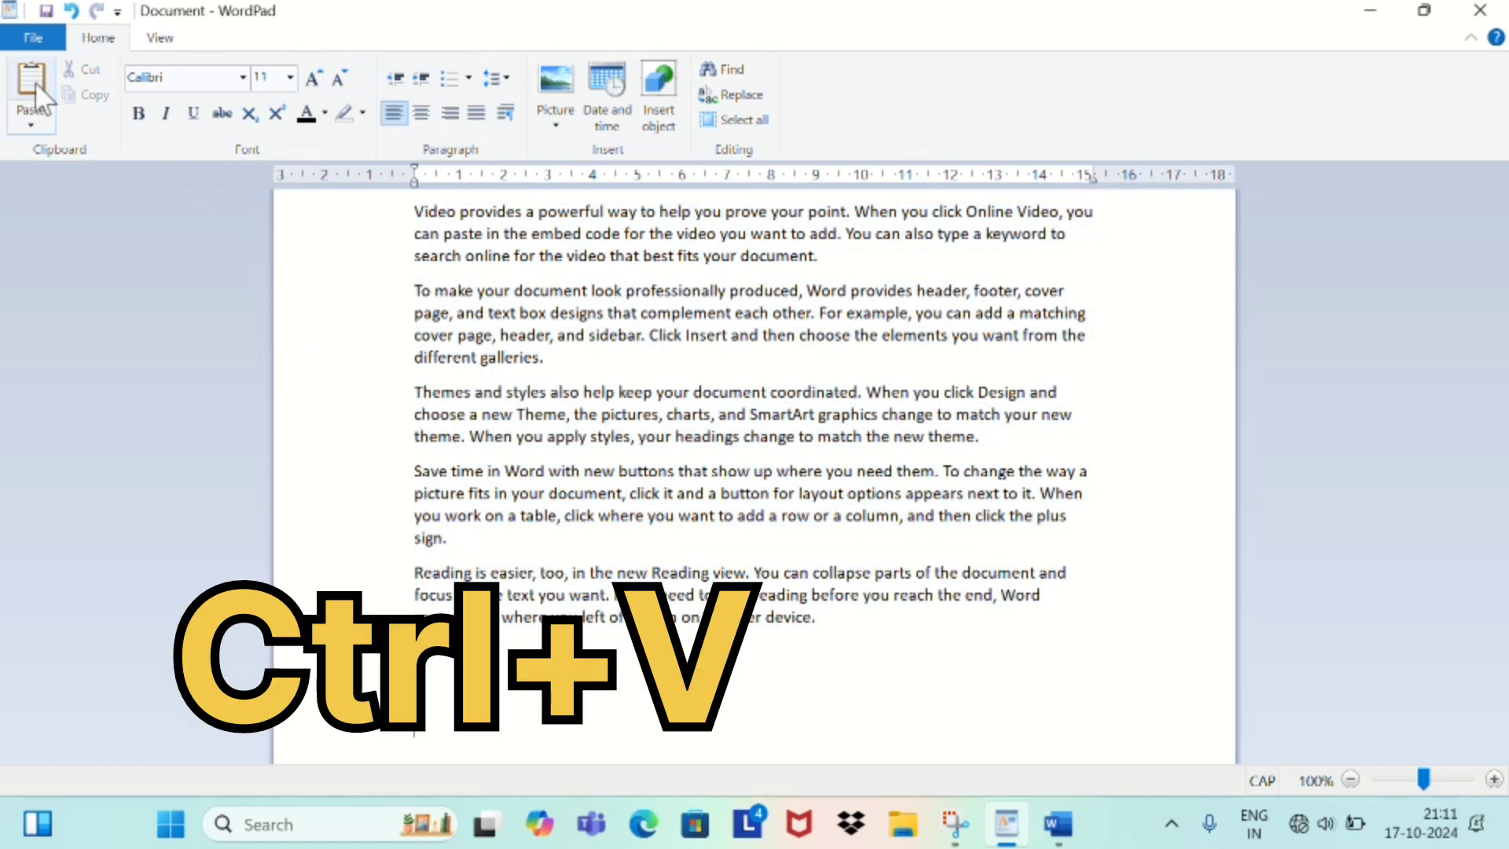
click(35, 82)
click(404, 665)
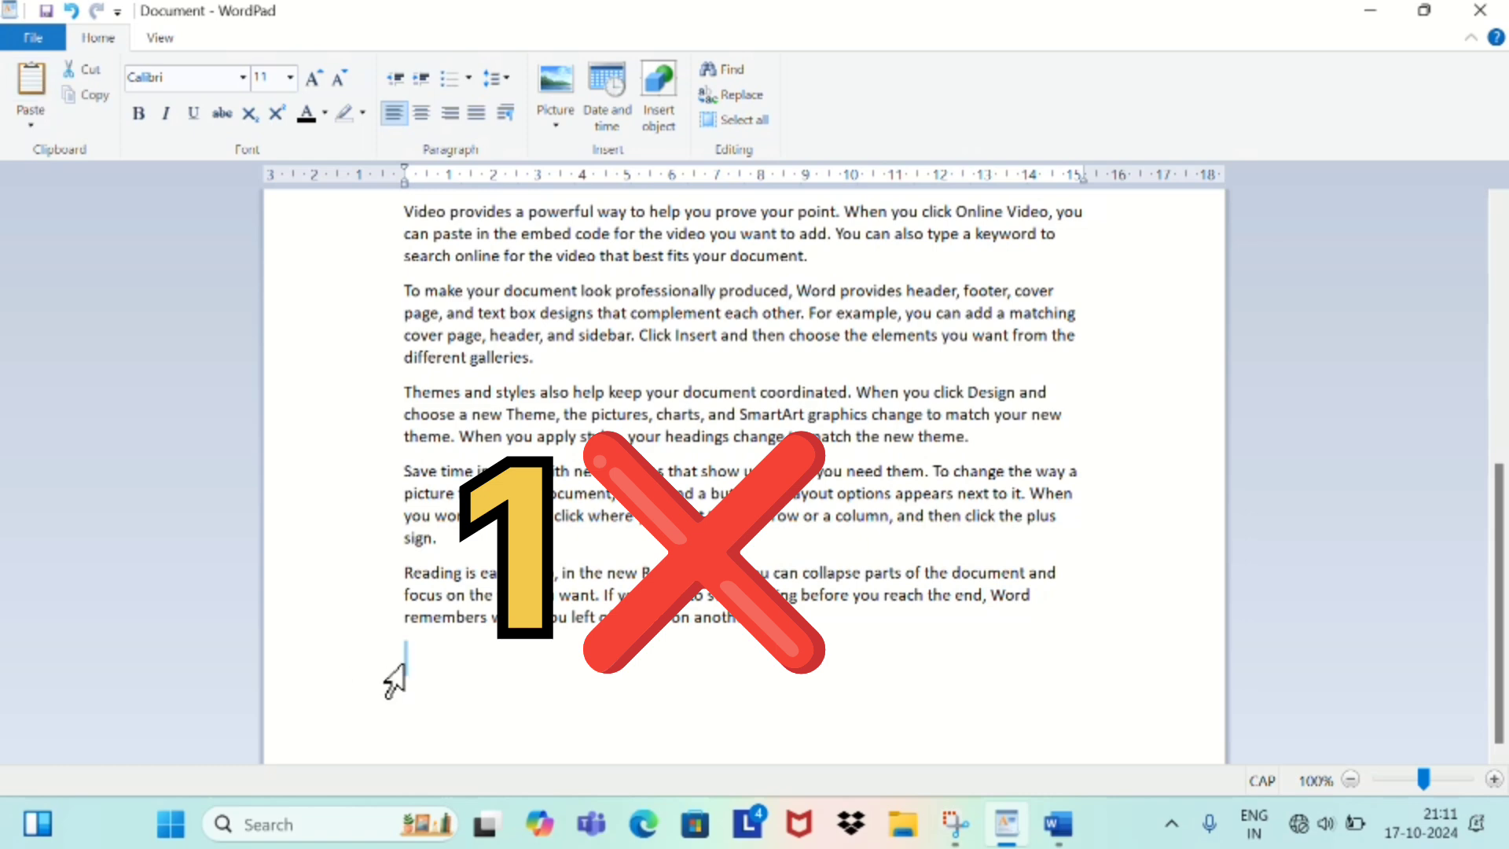
text(Video provides a powerful way to help you prove your point. When you click Online Video, you can paste in the embed code for the video you want to add. You can also type a keyword to search online for the video that best fits your document. To make your document look professionally produced, Word provides header, footer, cover page, and text box designs that complement each other. For example, you can add a matching cover page, header, and sidebar. Click Insert and then choose the elements you want from the different galleries. Themes and styles also help keep your document coordinated. When you click Design and choose a new Theme, the pictures, charts, and SmartArt graphics change to match your new theme. When you apply styles, your headings change to match the new theme. Save time in Word with new buttons that show up where you need them. To change the way a picture fits in your document, click it and a button for layout options appears next to it. When you work on a table, click where you want to add a row or a column, and then click the plus sign. Reading is easier, too, in the new Reading view. You can collapse parts of the document and focus on the text you want. If you need to stop reading before you reach the end, Word remembers where you left off - even on another device.)
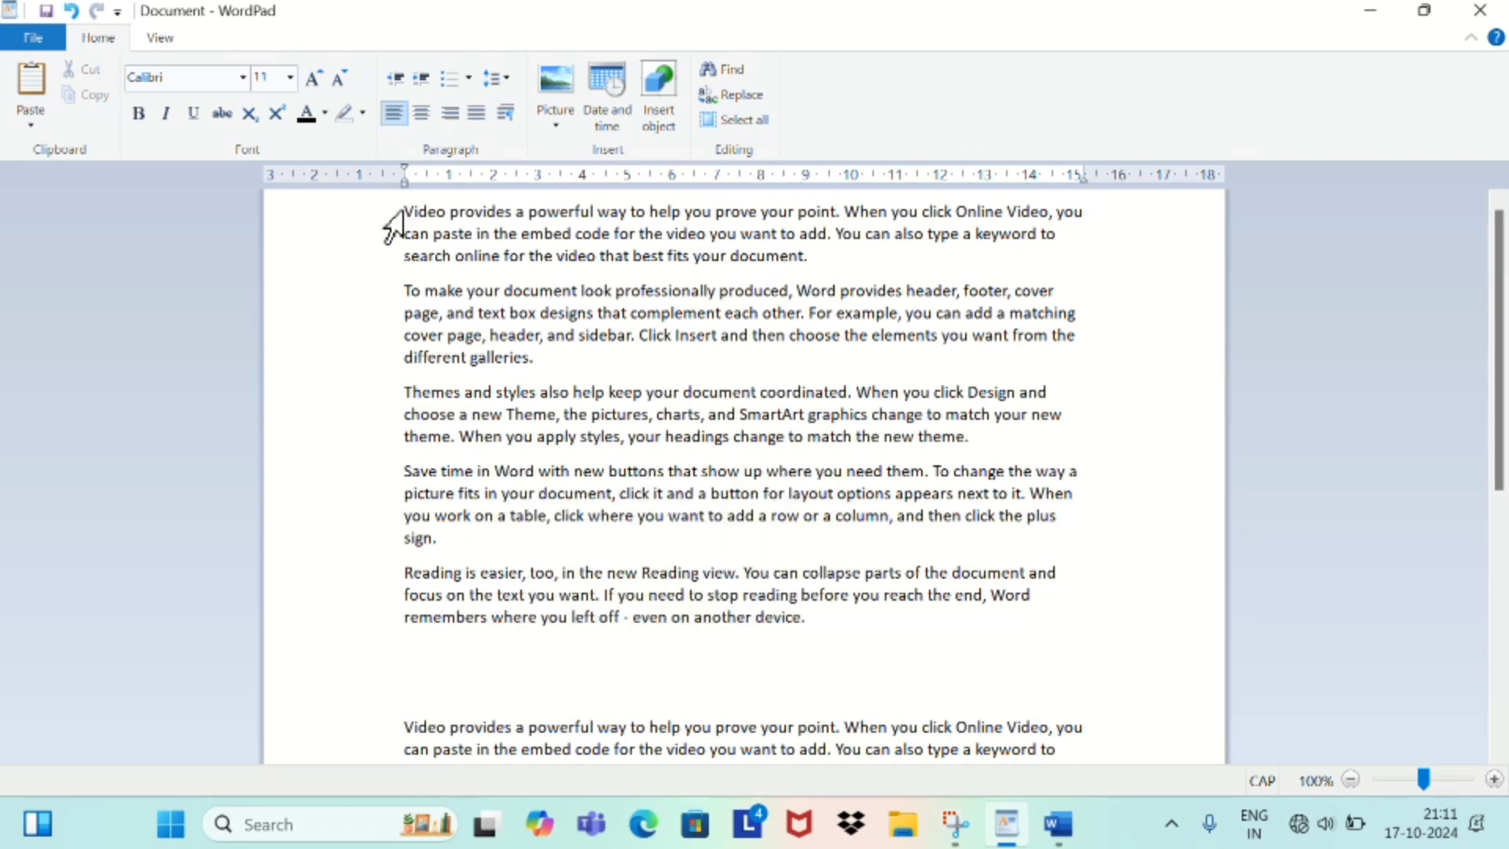
Cut the first paragraph, starting "Video provides a powerful way", from the beginning of the document.
drag(406, 211, 817, 267)
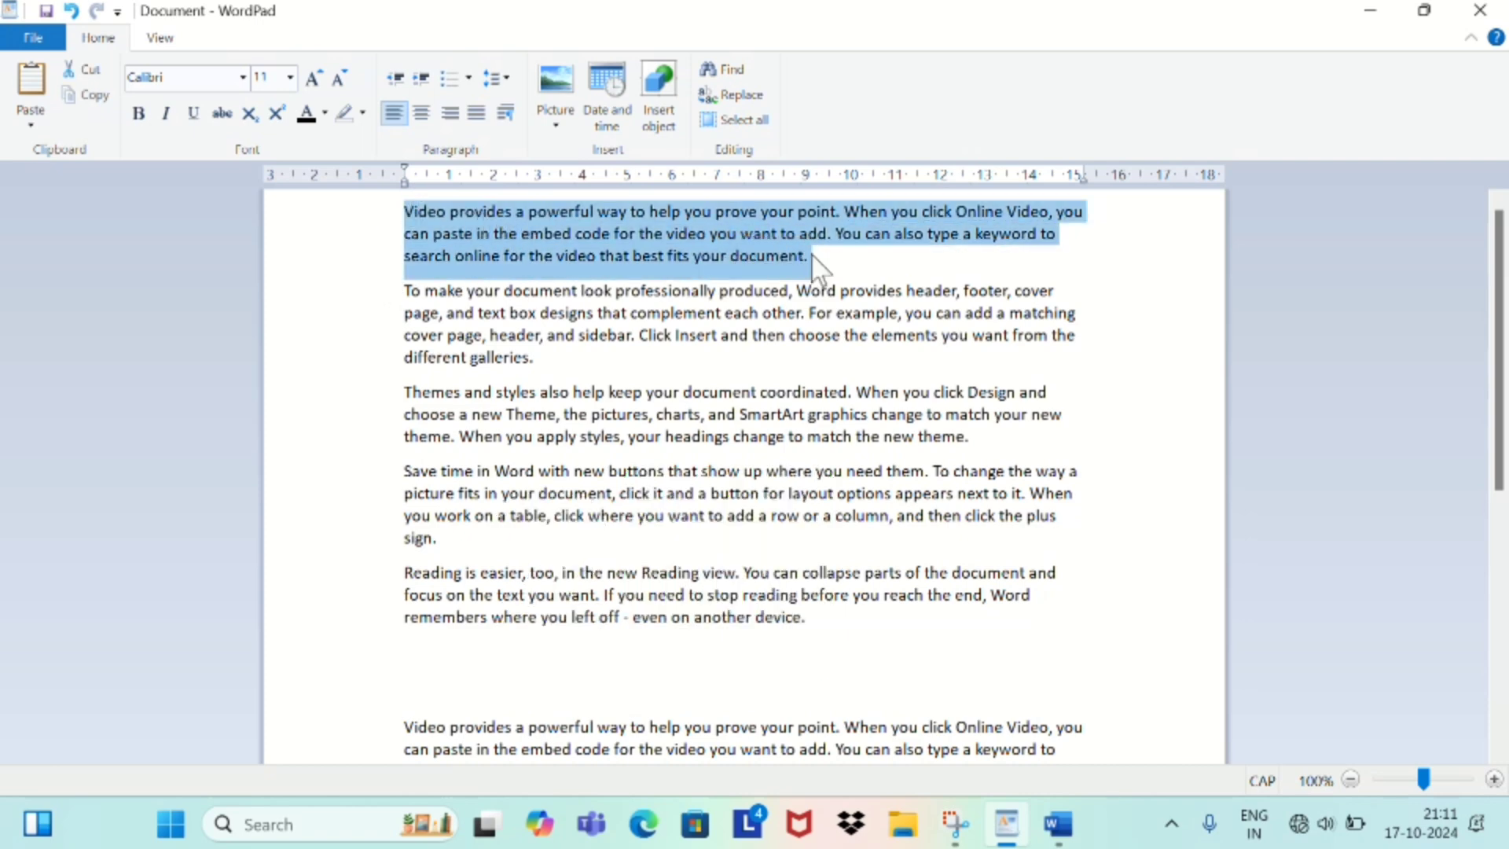
click(85, 65)
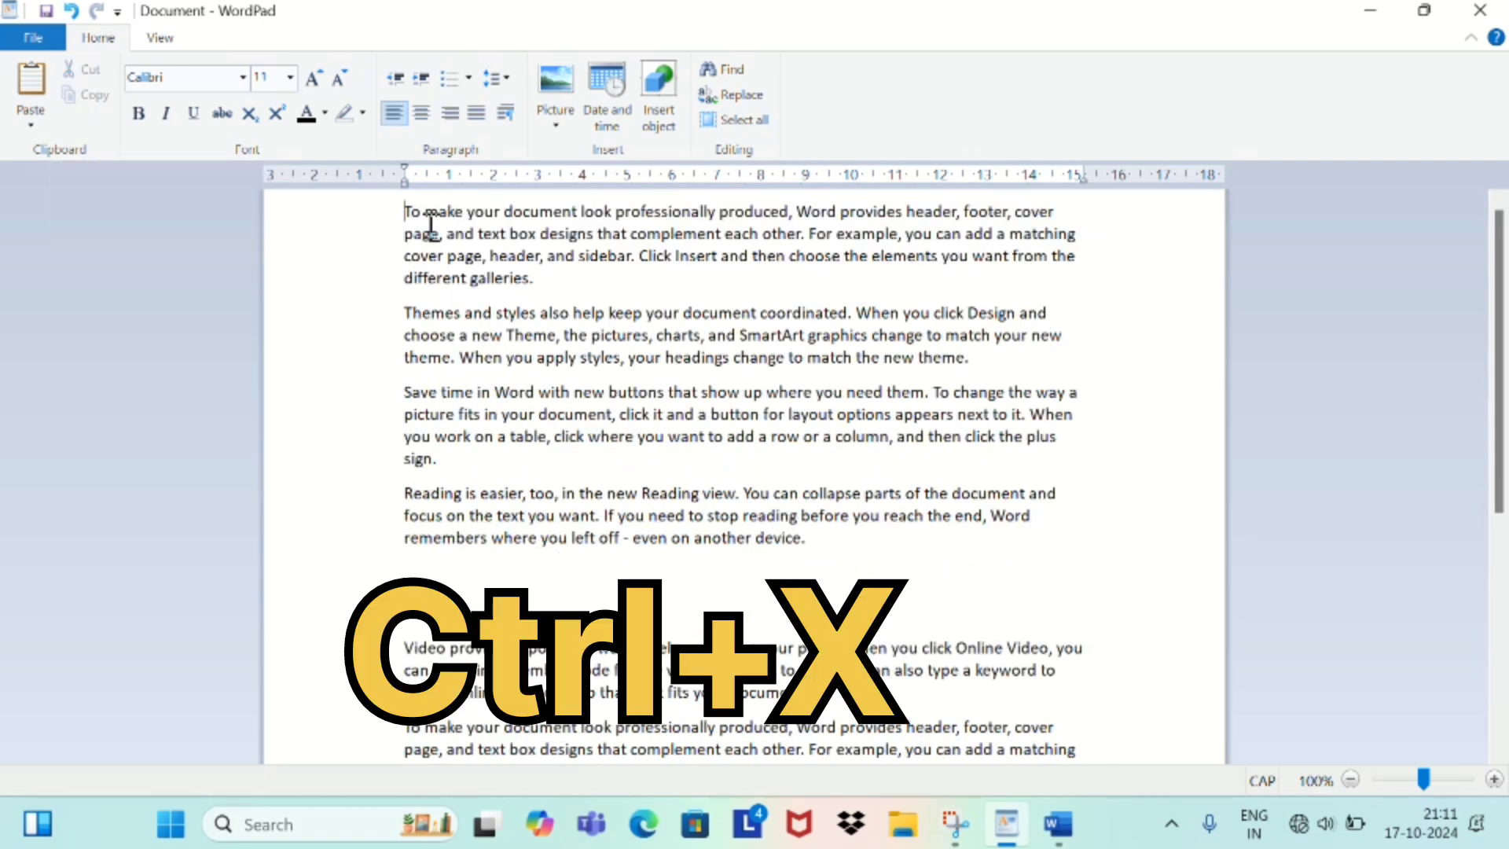
Try the fonts Bodoni MT, Bauhaus 93 and Algerian in turn on all the text.
click(751, 124)
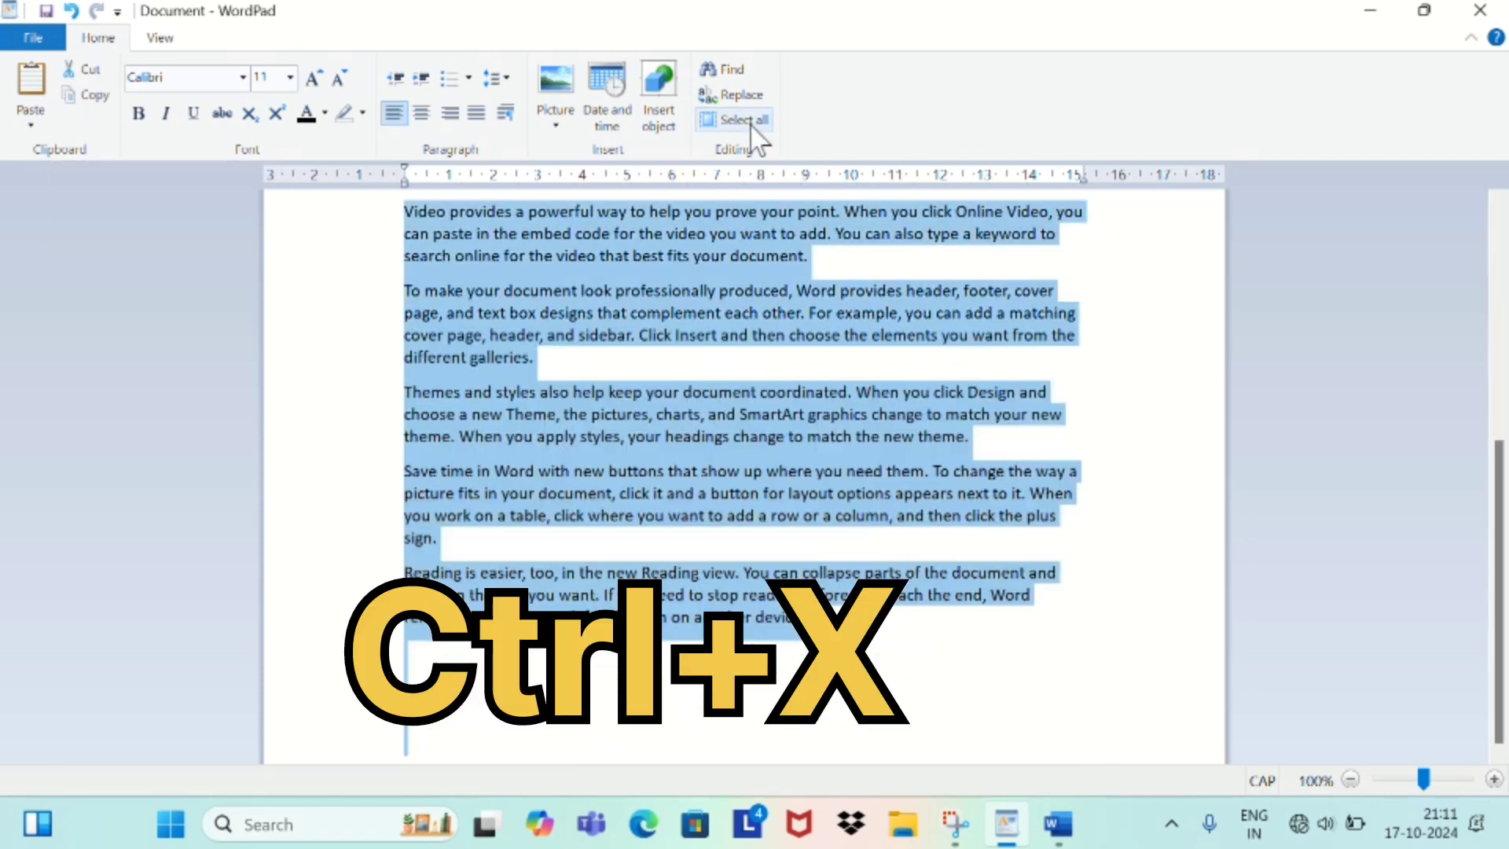
click(242, 78)
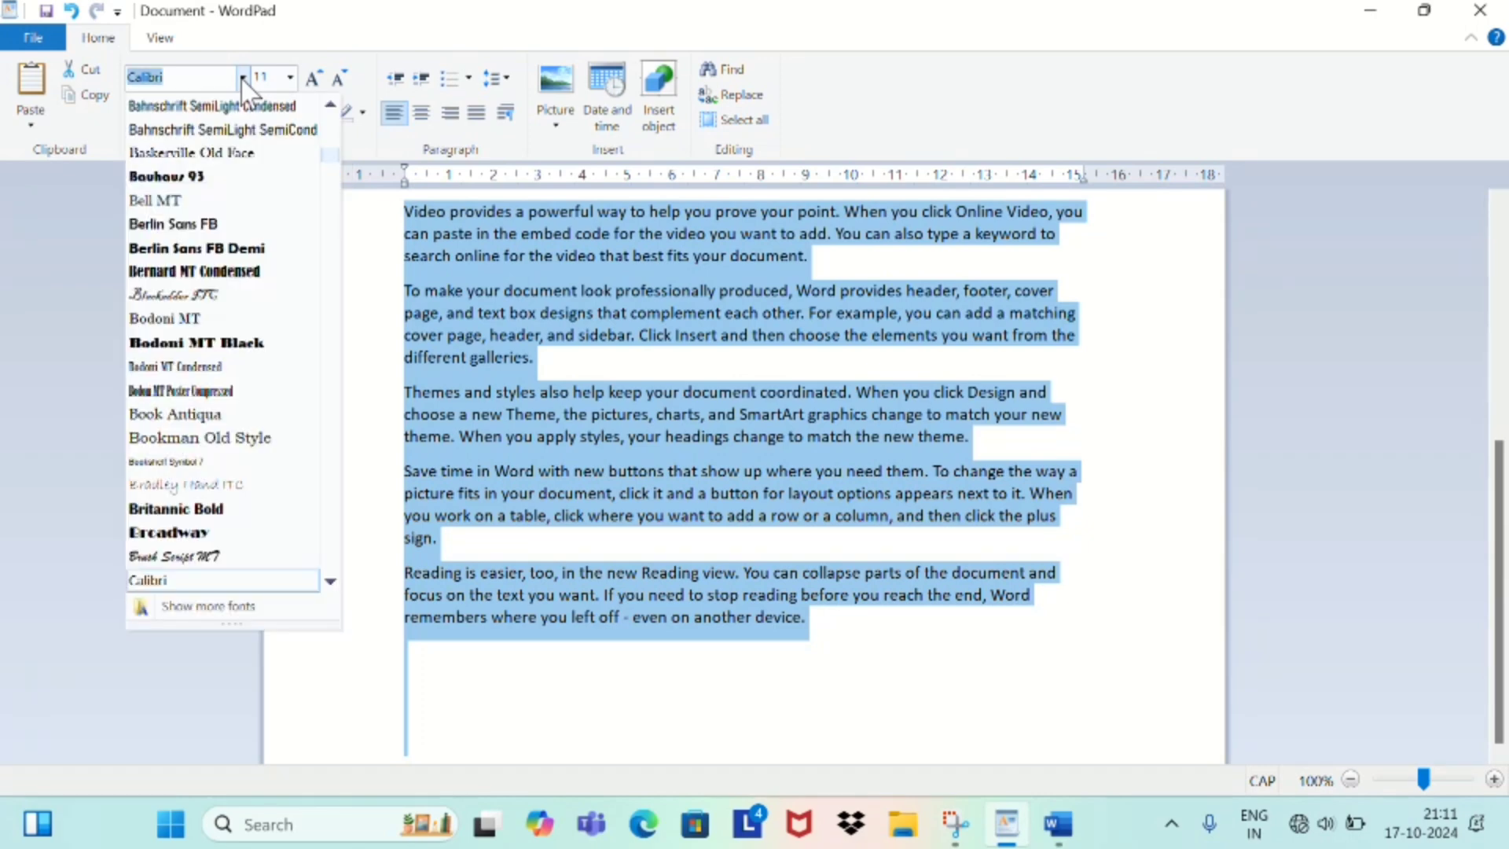
click(183, 319)
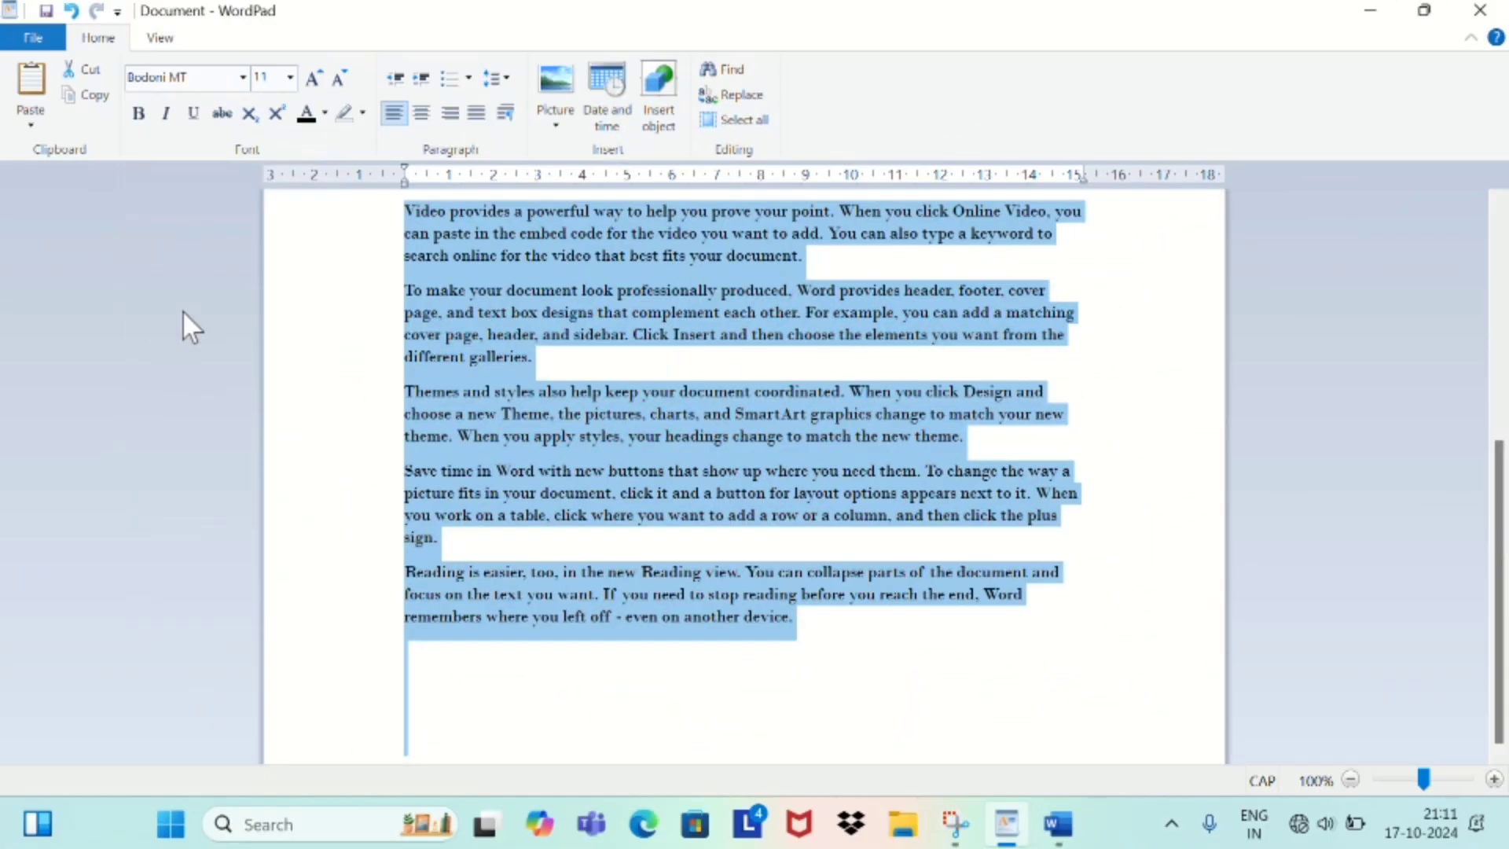
click(243, 77)
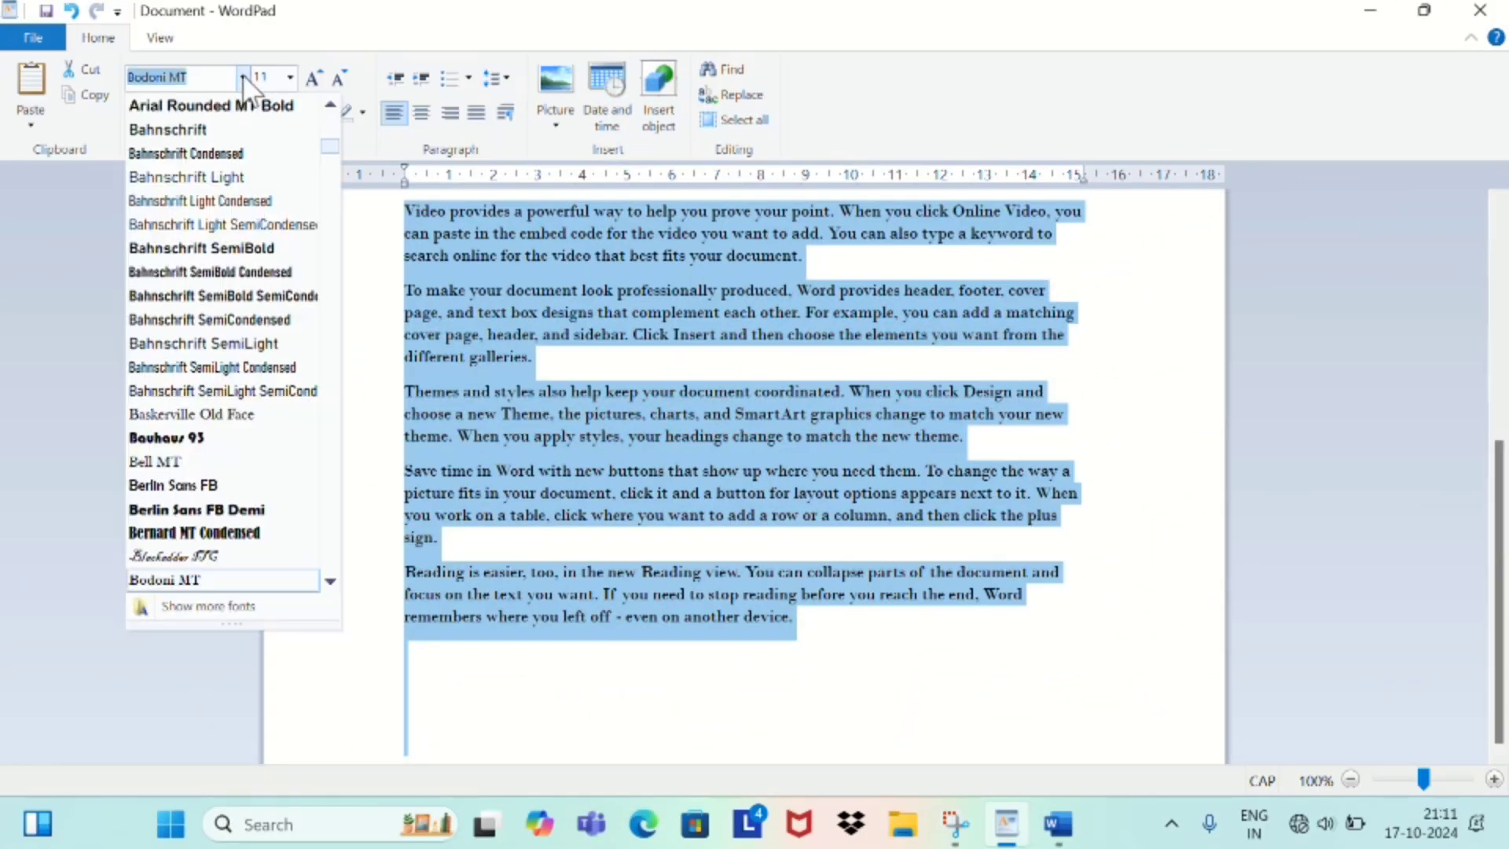
click(220, 437)
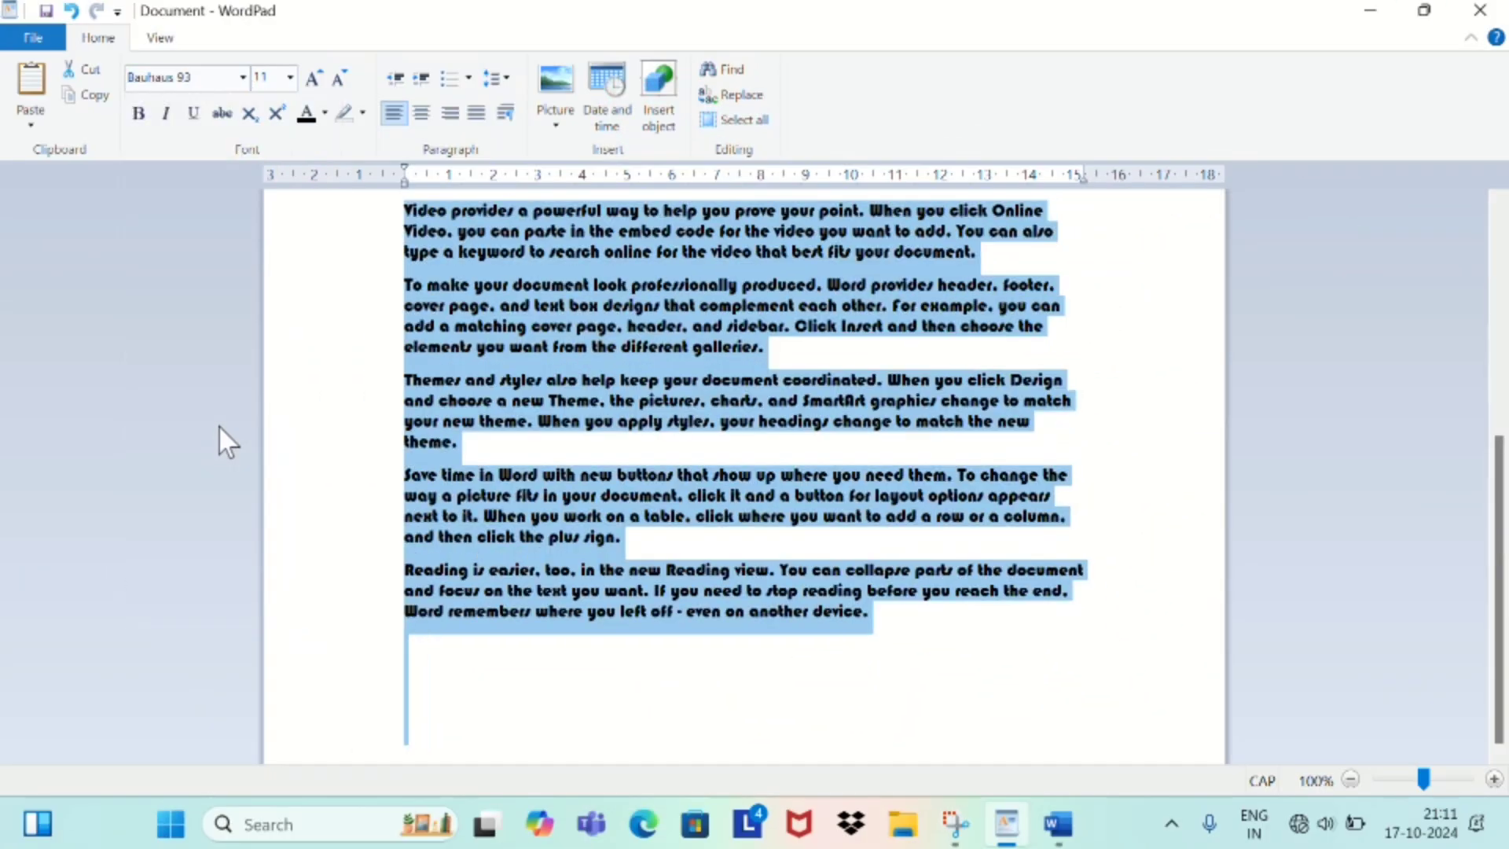
click(236, 77)
click(243, 78)
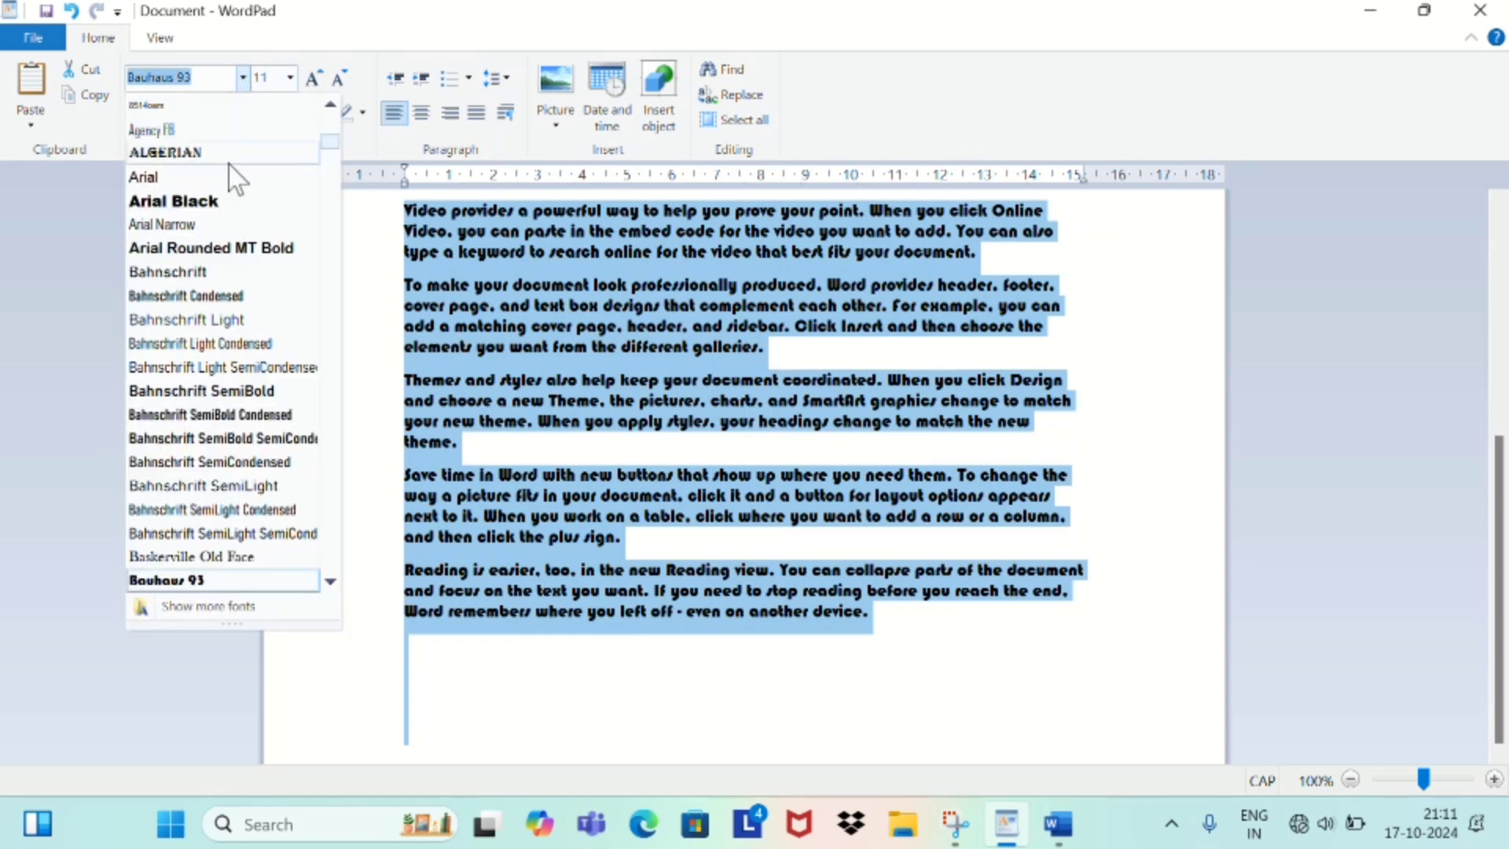
click(228, 160)
click(243, 77)
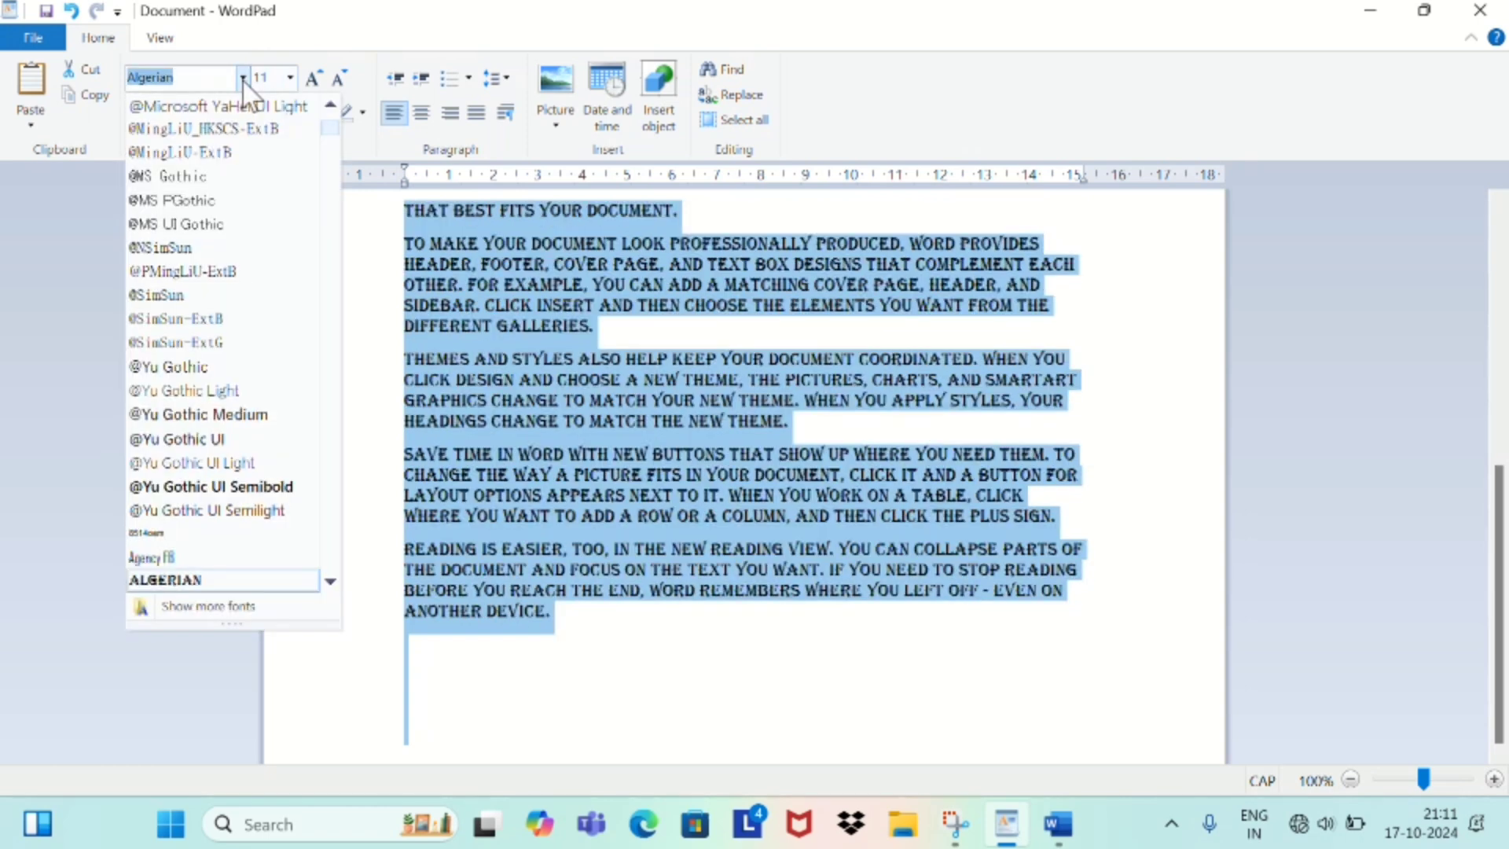
click(229, 486)
click(315, 370)
click(488, 327)
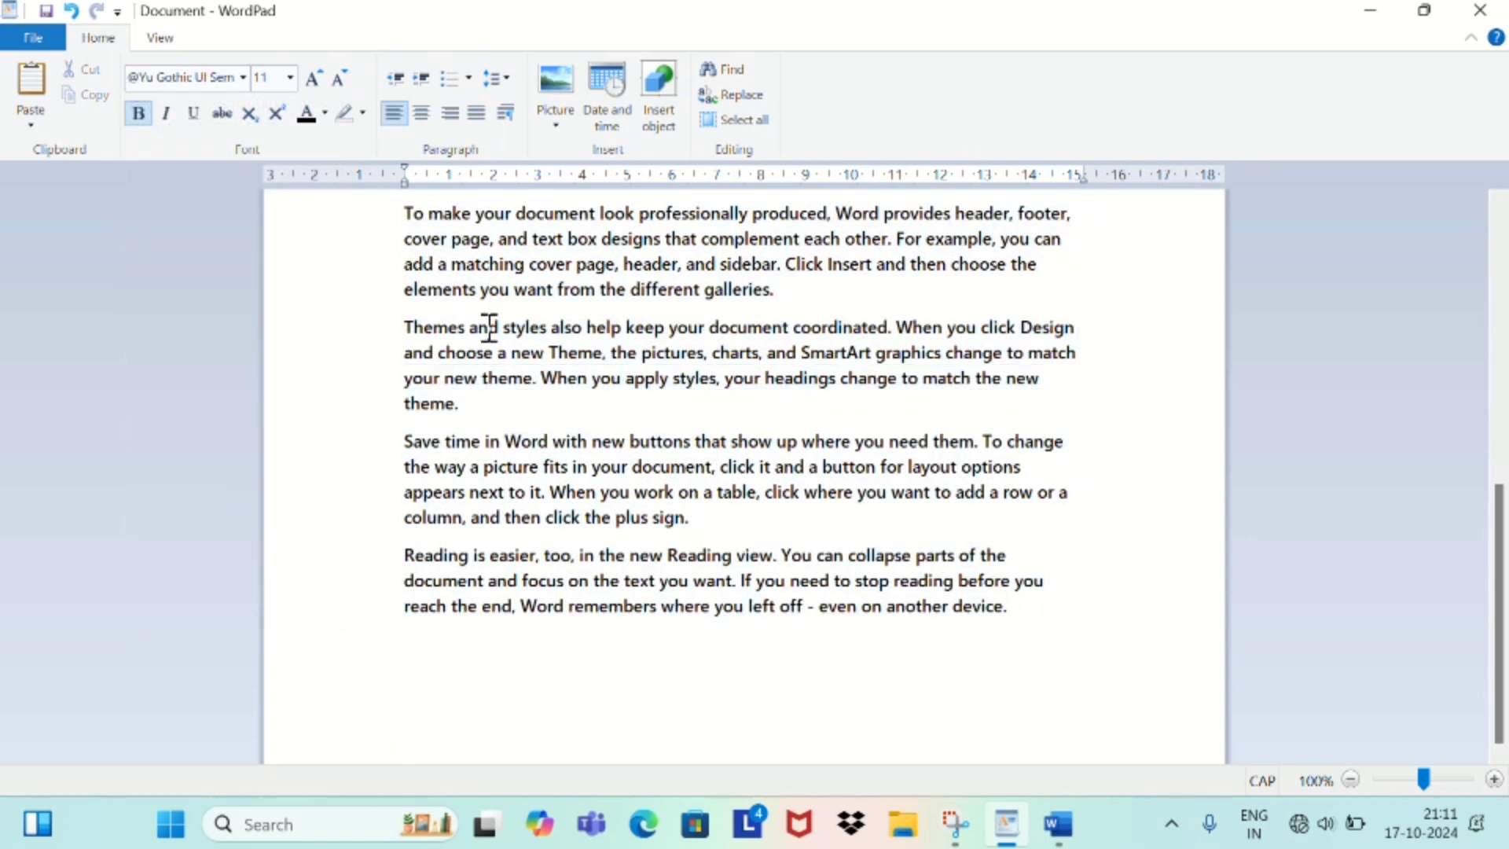
Set the font size of all the text in the document to 22.
key(ctrl+a)
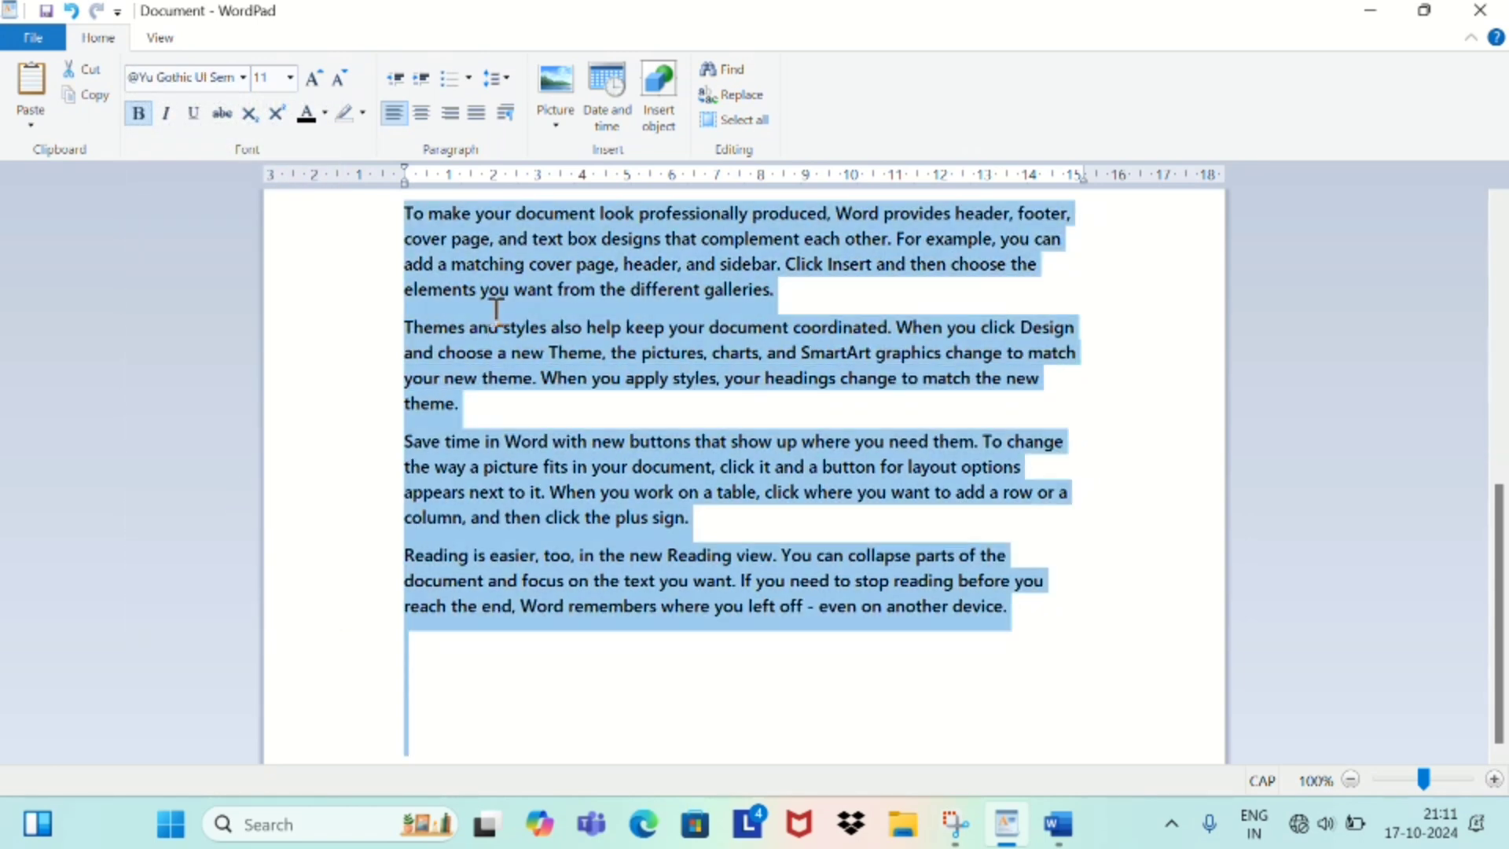
click(290, 77)
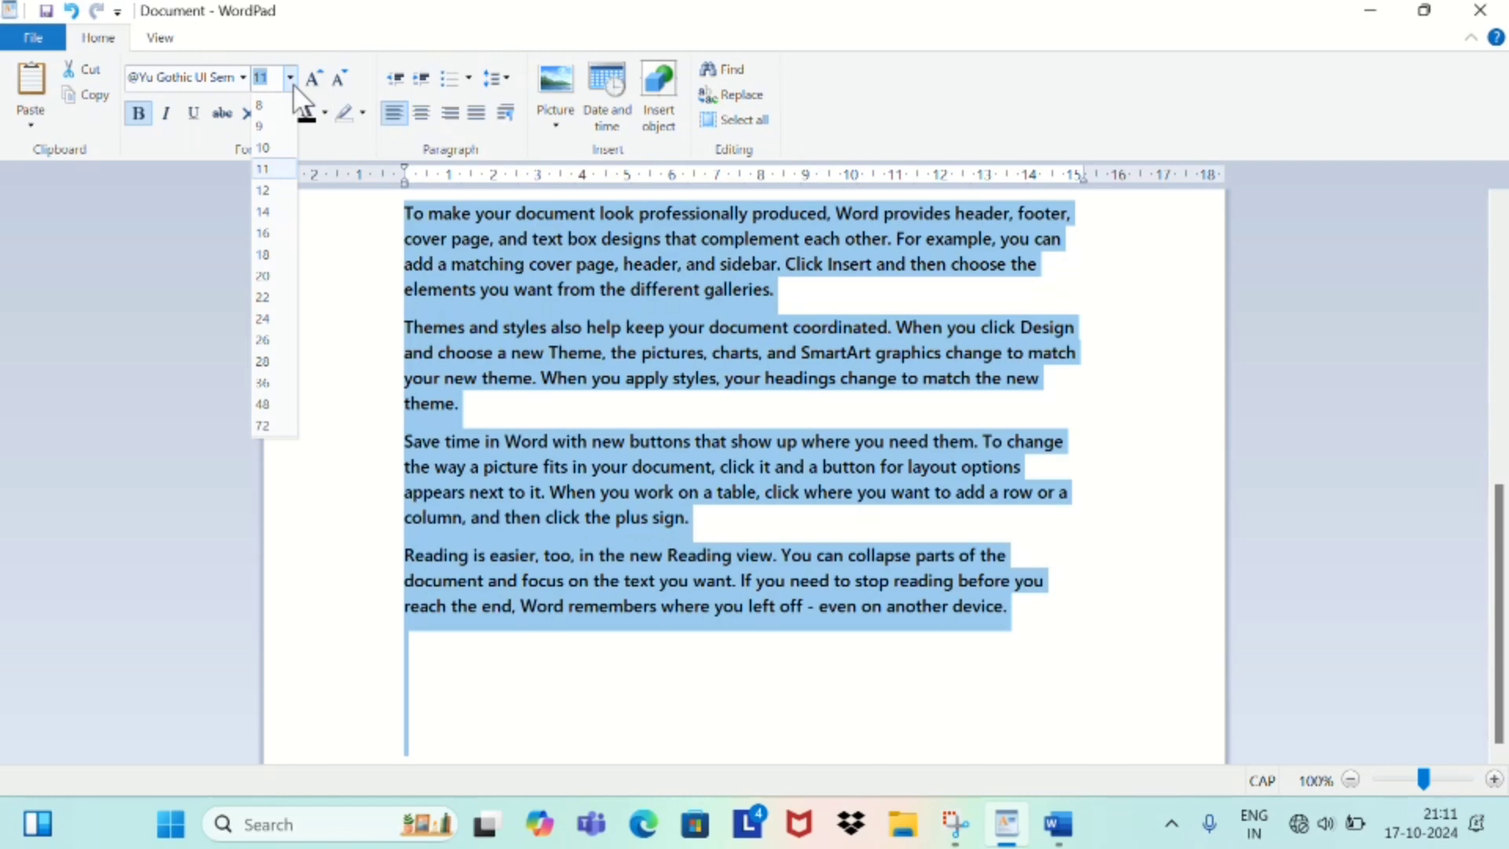
click(277, 297)
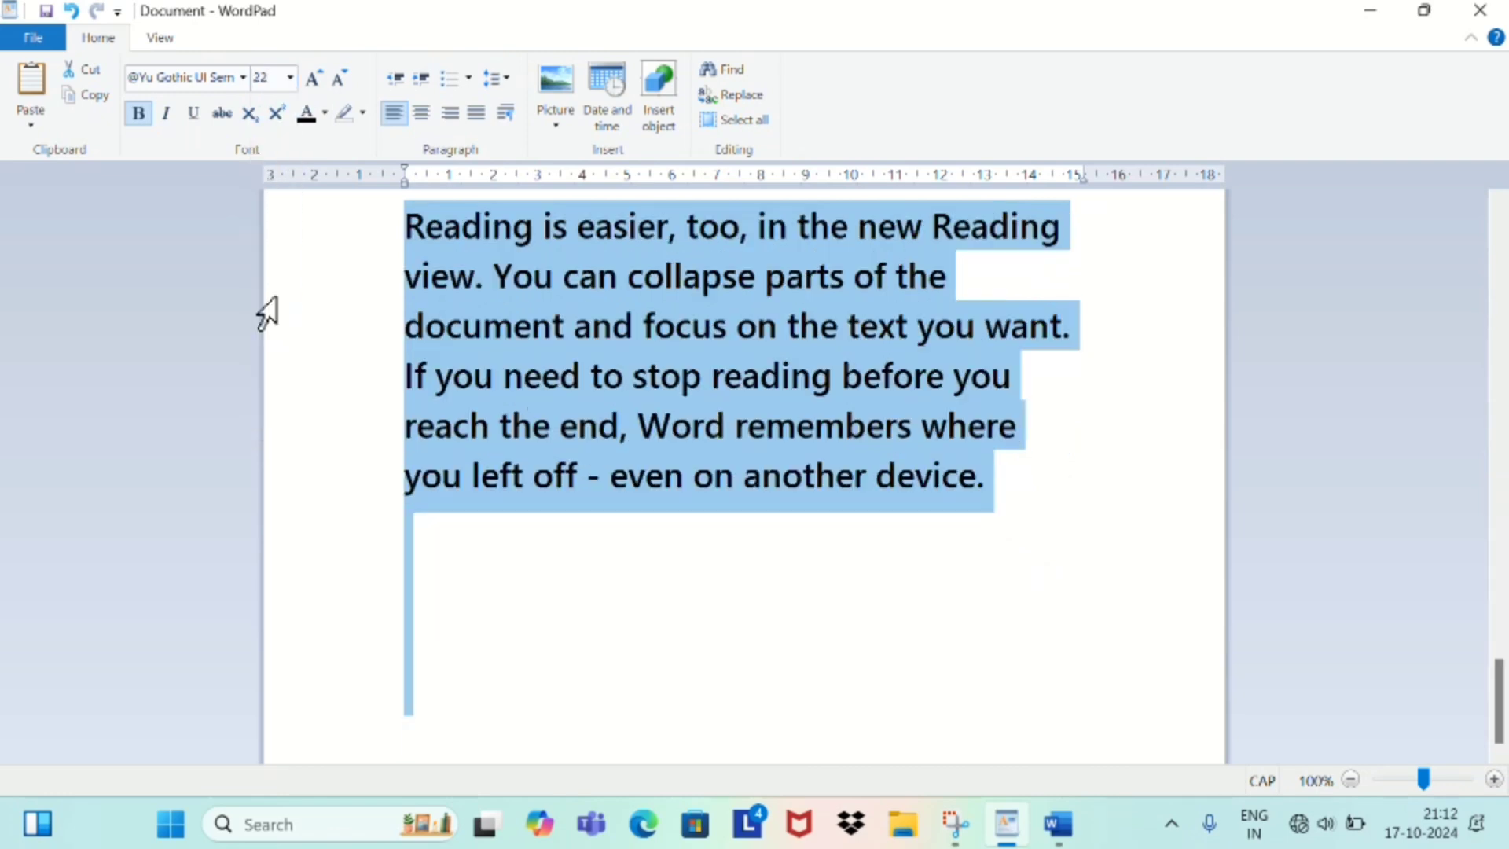
Delete extra blank lines after the last paragraph at the end of the document.
click(445, 617)
key(BackSpace)
key(BackSpace)
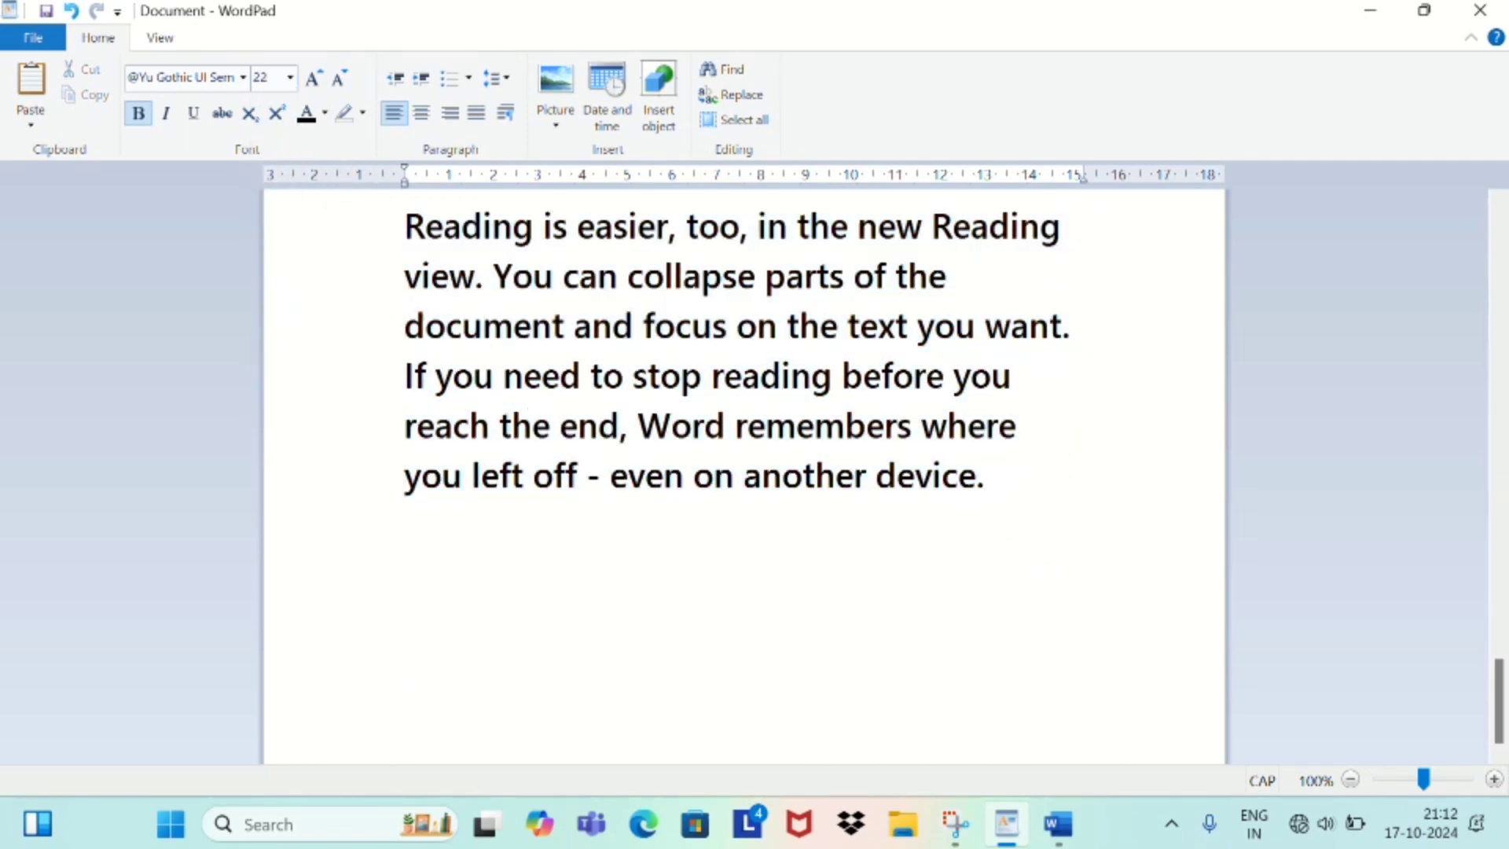
Set the font size of the document's first line, "To make your document look", to 12.
key(Up)
key(Up)
key(Up)
key(Up)
key(Up)
key(Up)
key(Up)
key(Up)
key(Up)
key(Up)
key(Up)
key(Up)
key(Up)
key(Up)
key(Up)
key(Up)
key(Up)
key(Up)
key(Up)
key(Up)
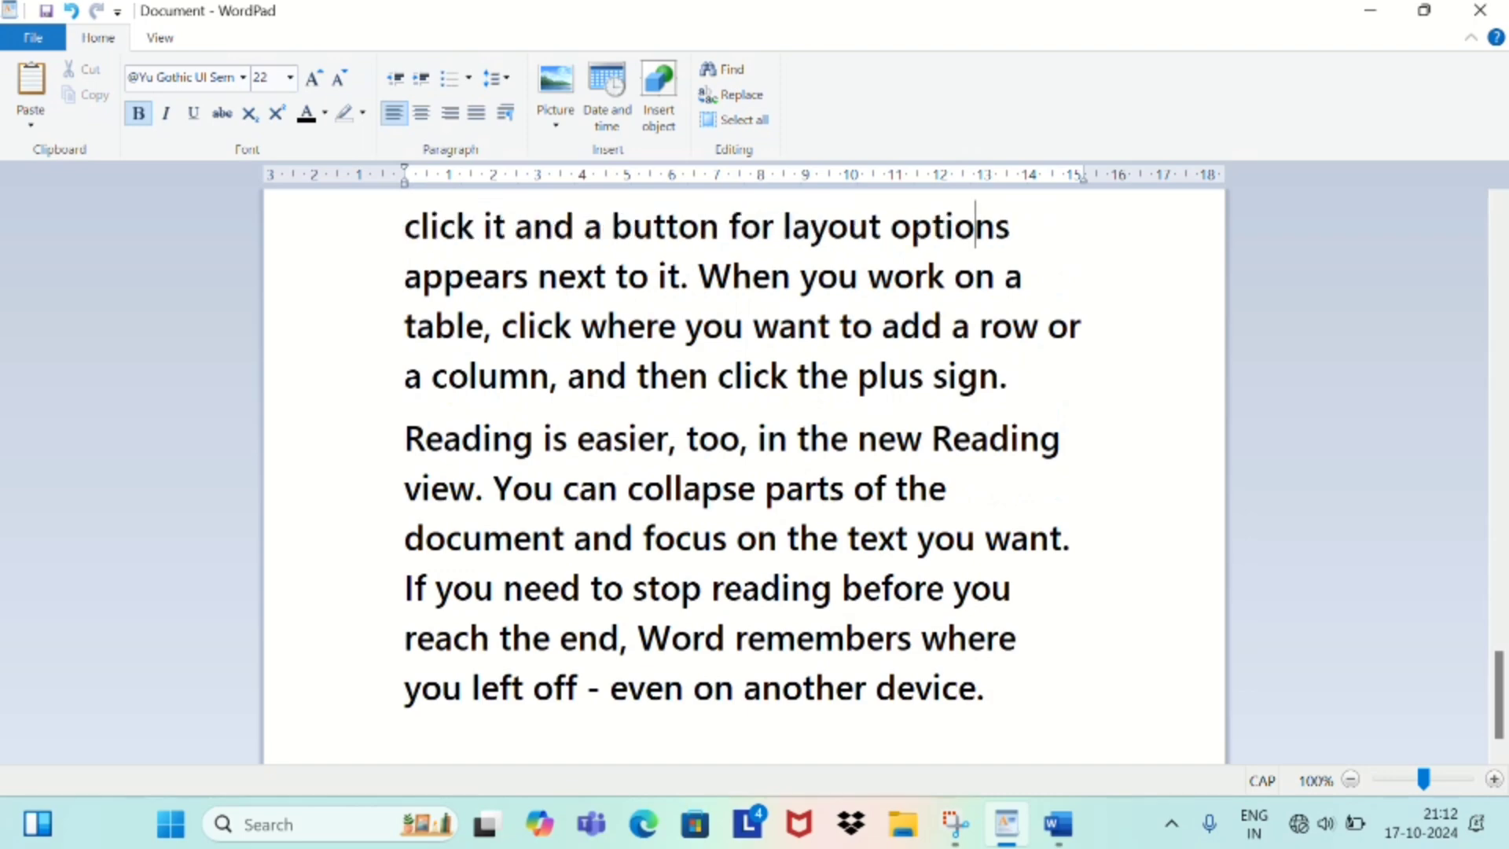
key(Up)
key(Up)
key(Up)
key(Up)
key(Up)
key(Up)
key(Up)
key(Up)
key(Up)
key(Up)
key(Up)
key(Up)
key(Up)
key(Up)
key(Up)
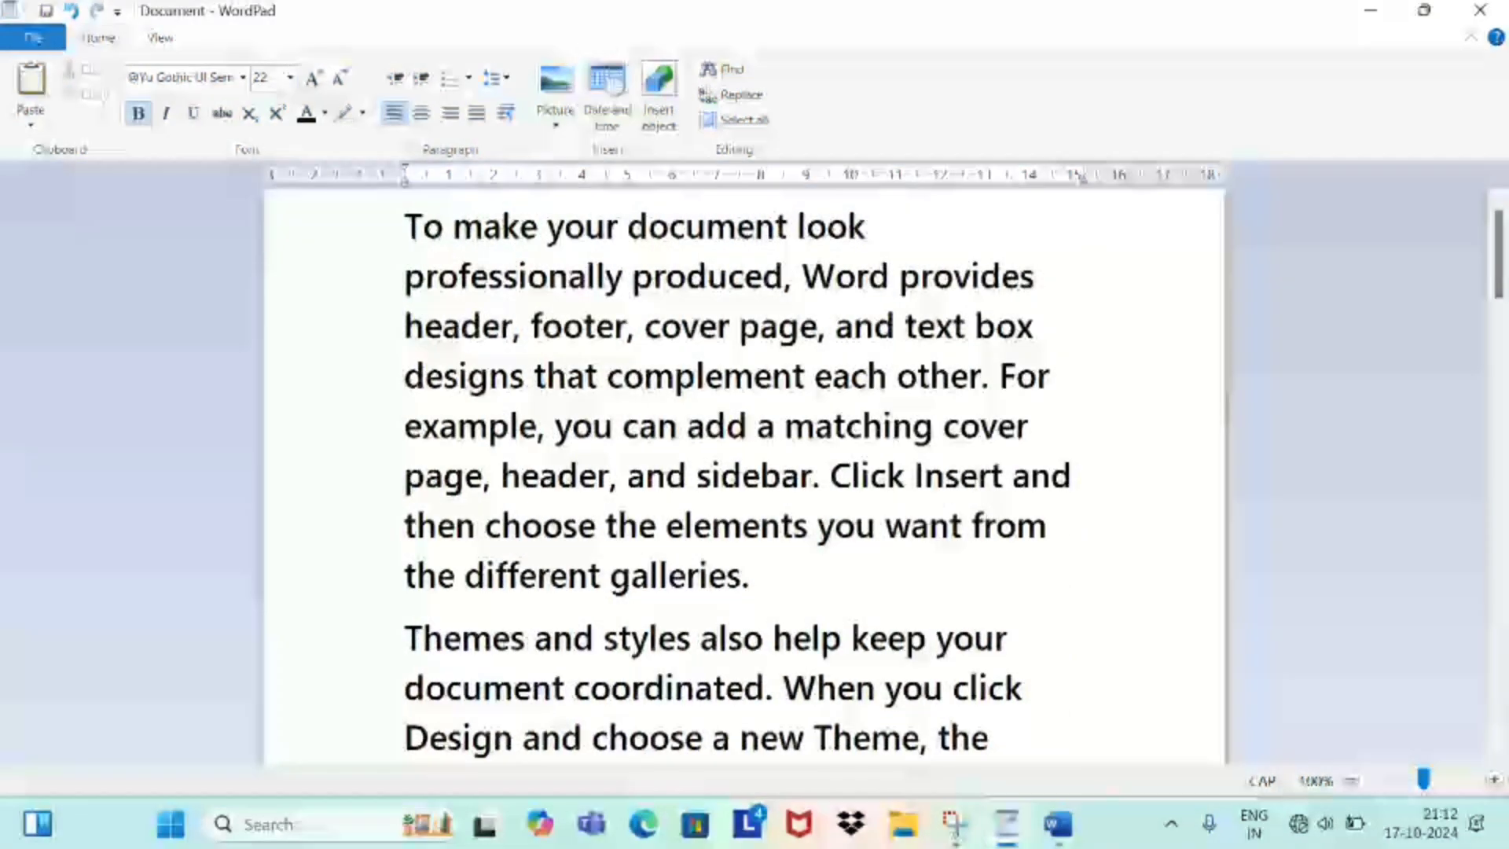
click(385, 237)
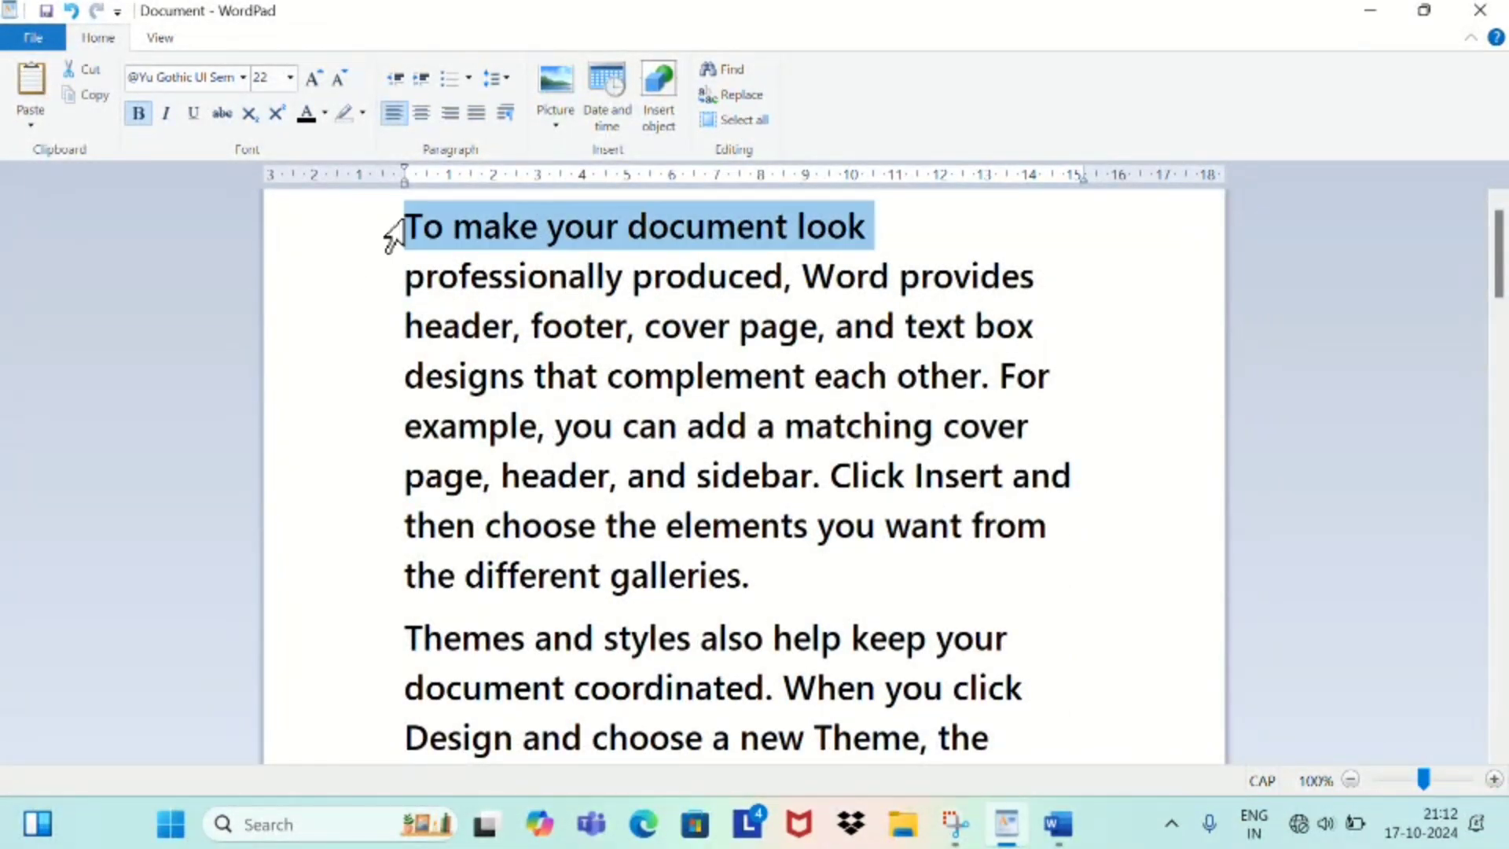
click(290, 77)
click(272, 190)
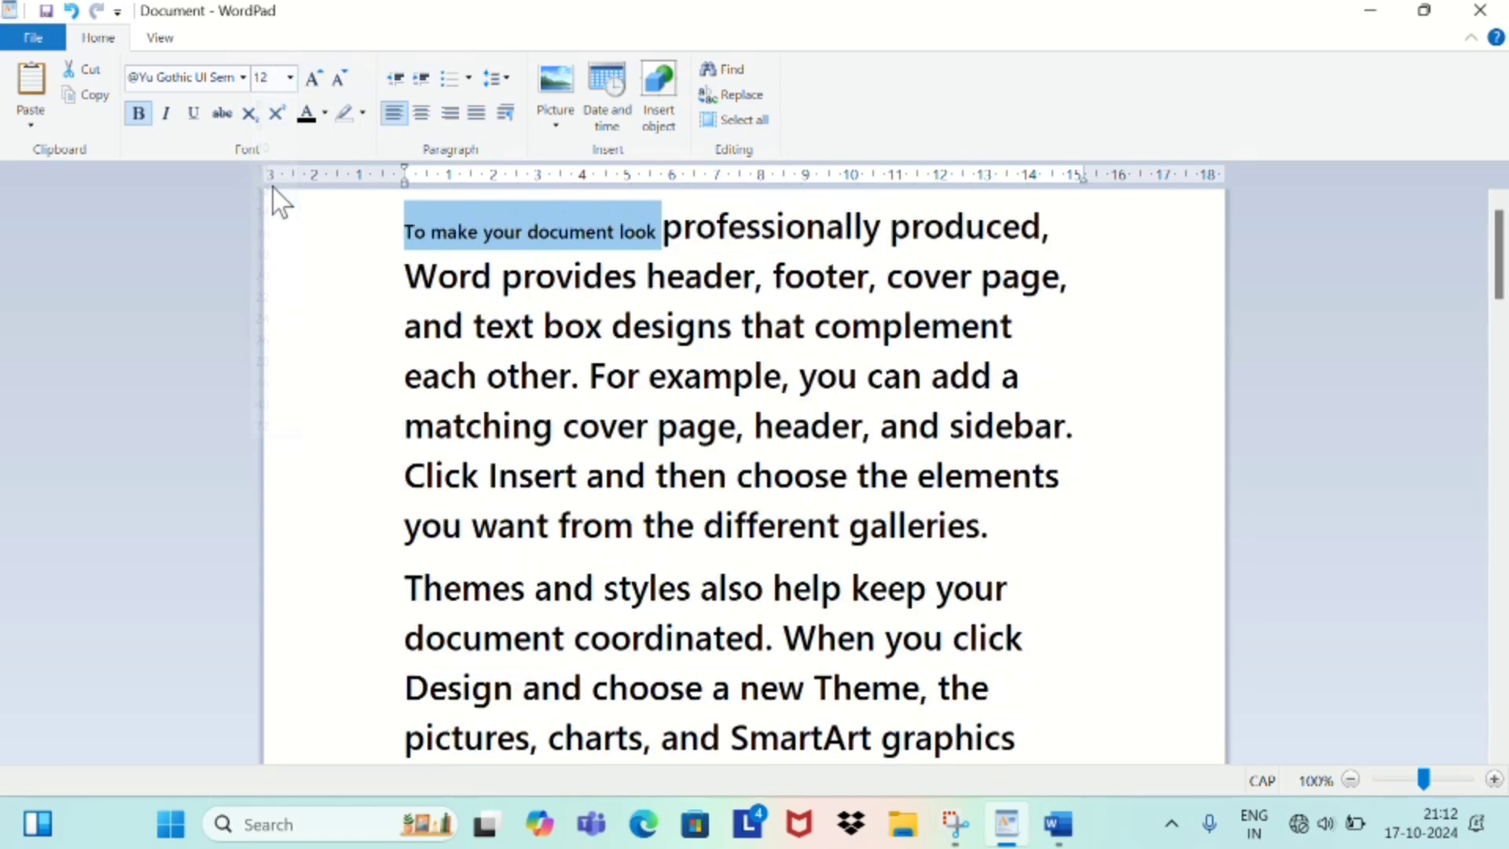
click(290, 85)
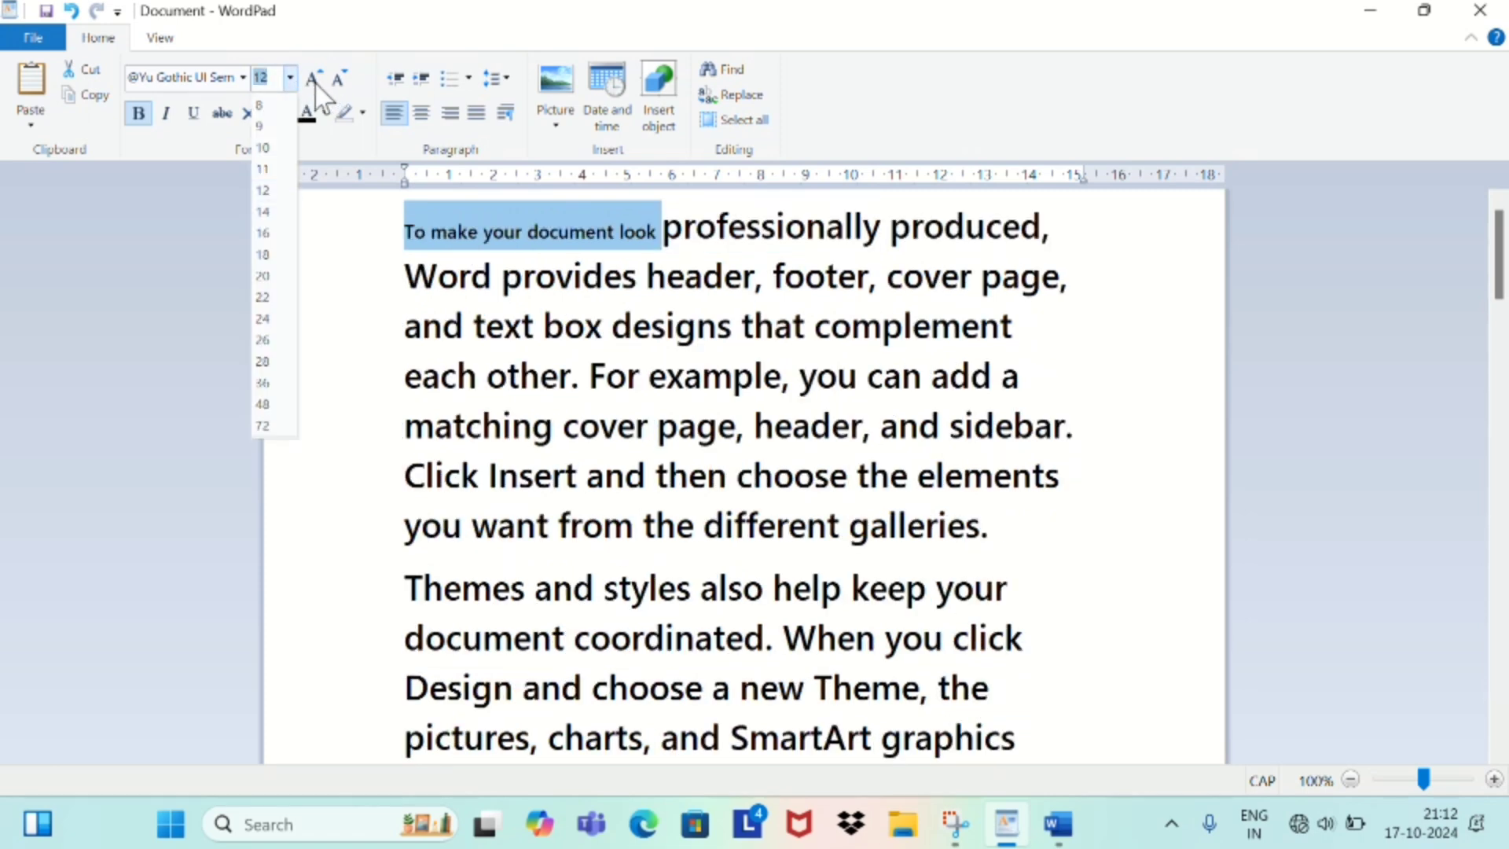
click(312, 260)
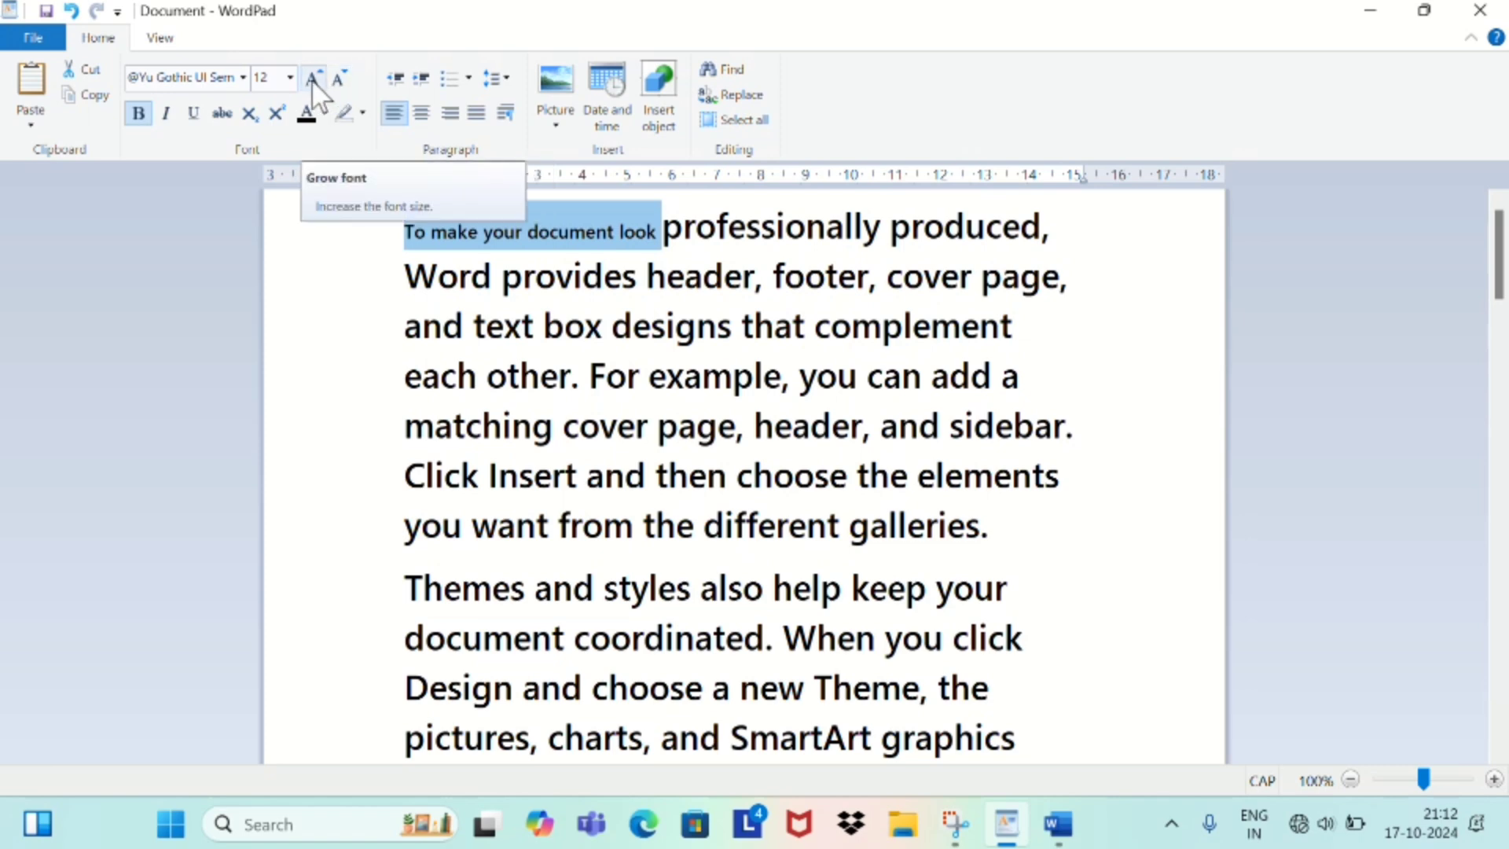
Enlarge the selected words "To make your document look" with Grow font up to size 90.
click(312, 78)
click(313, 78)
click(313, 78)
click(312, 79)
click(312, 79)
click(313, 78)
click(313, 79)
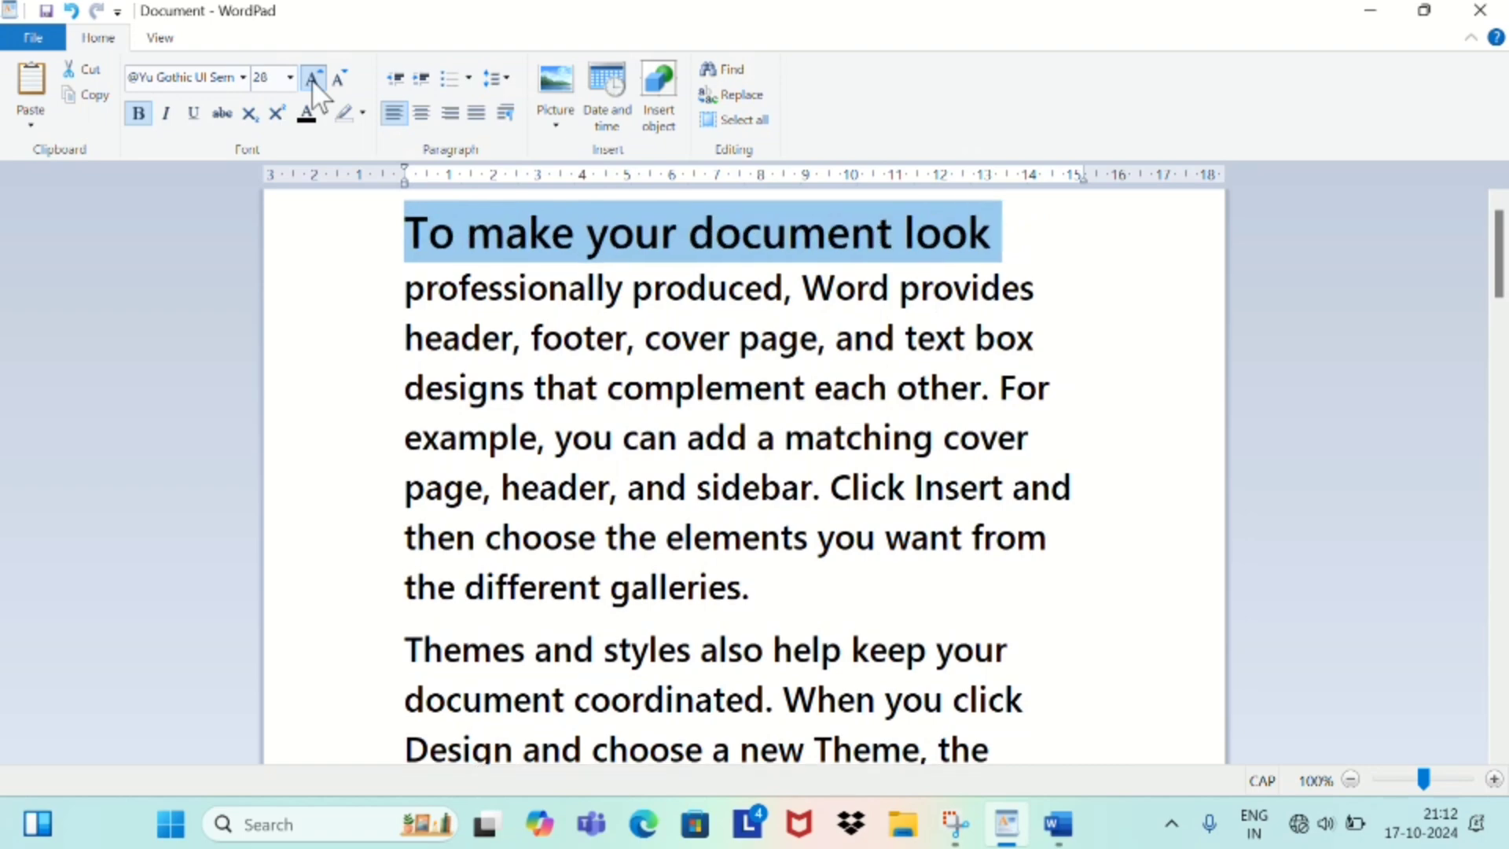
click(313, 79)
click(313, 79)
click(312, 79)
click(313, 79)
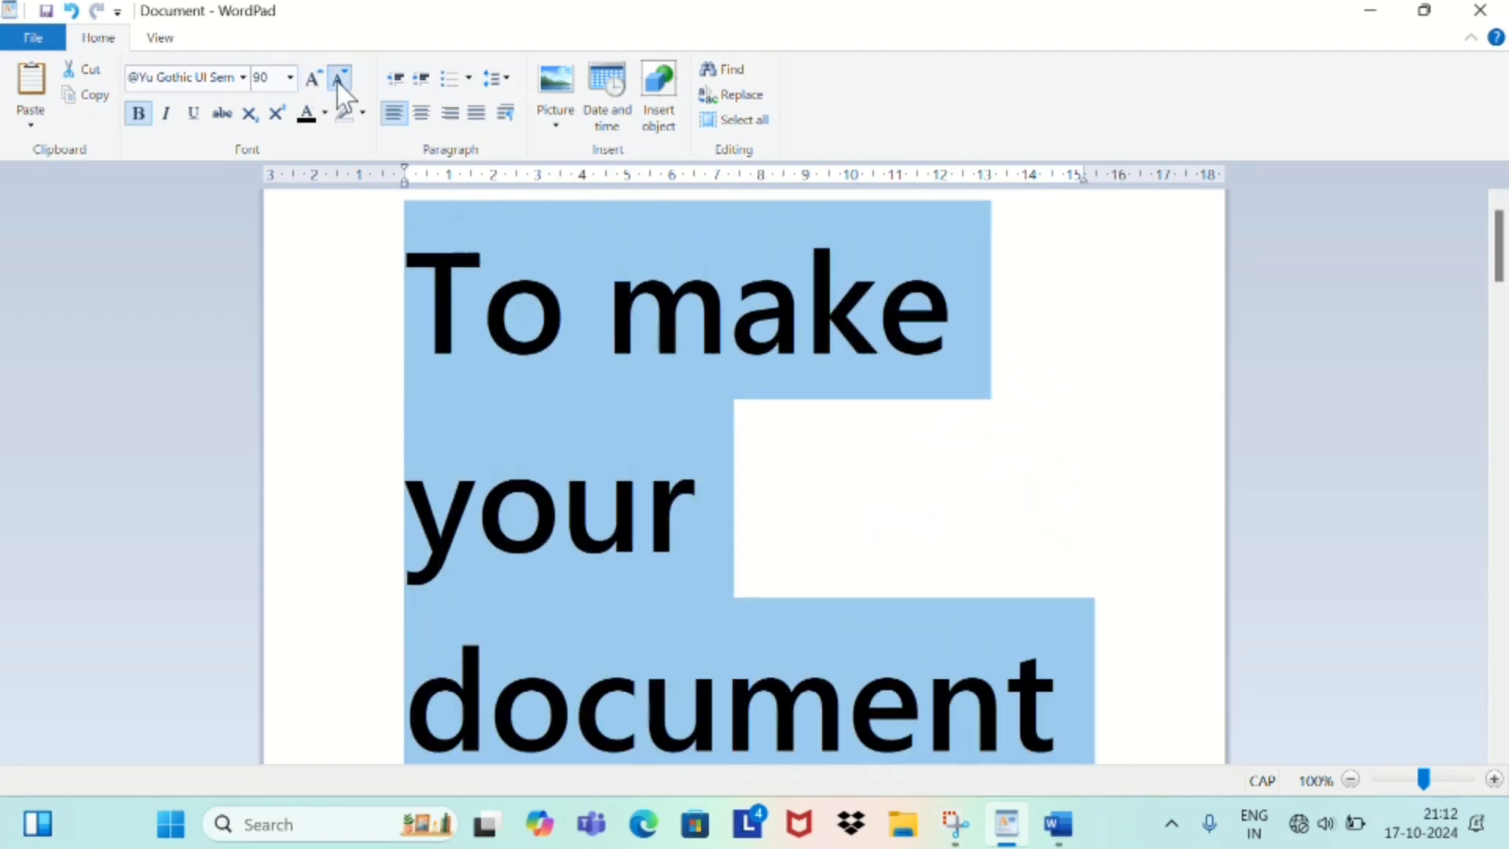
Shrink the words "To make your document look" stepwise down to font size 20.
click(338, 79)
click(338, 79)
click(338, 78)
click(338, 79)
click(338, 79)
click(338, 79)
click(337, 82)
click(337, 83)
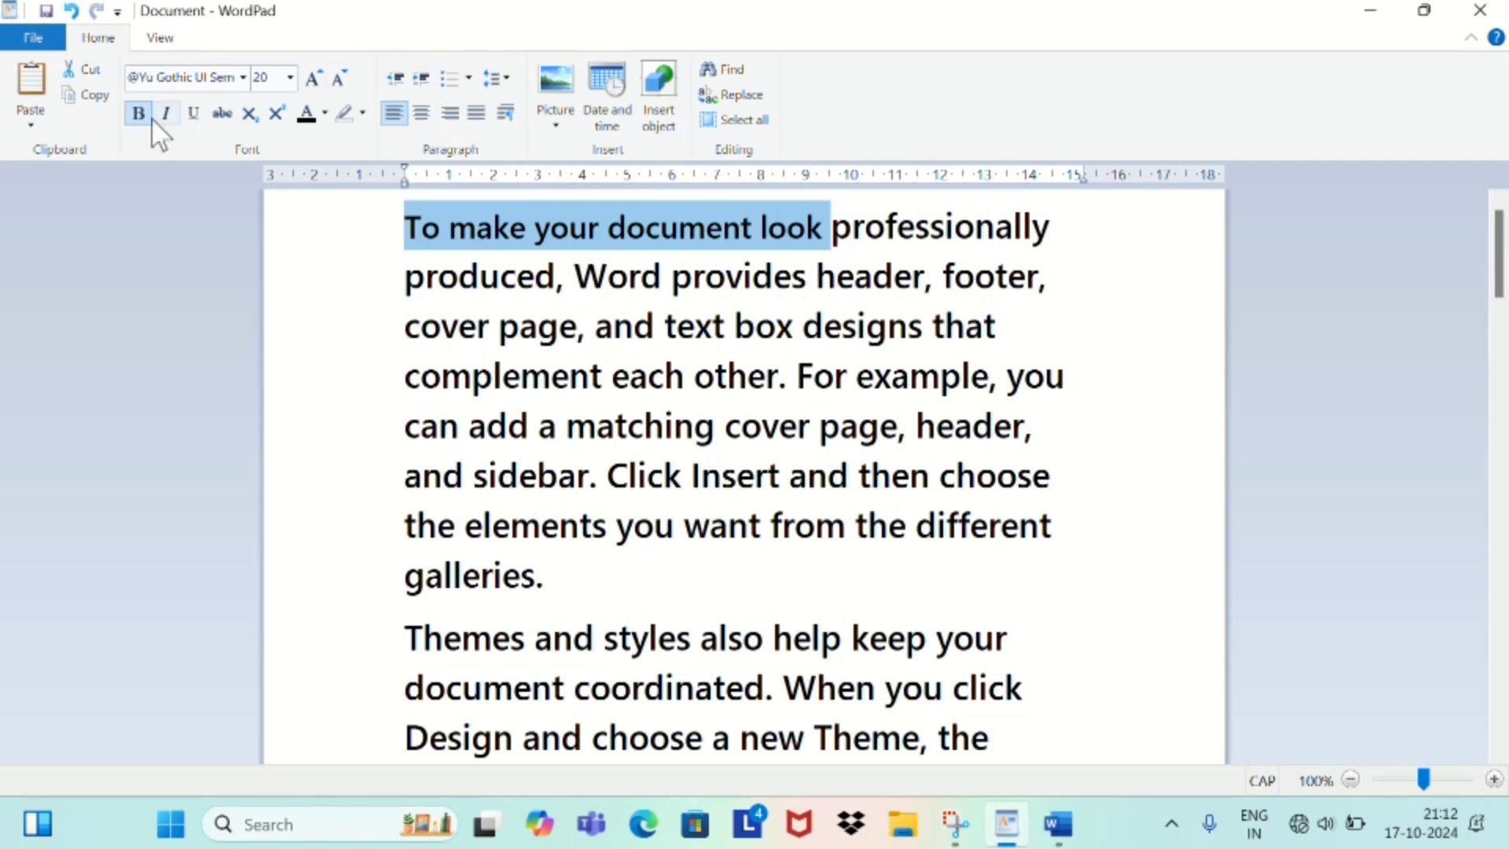
click(557, 367)
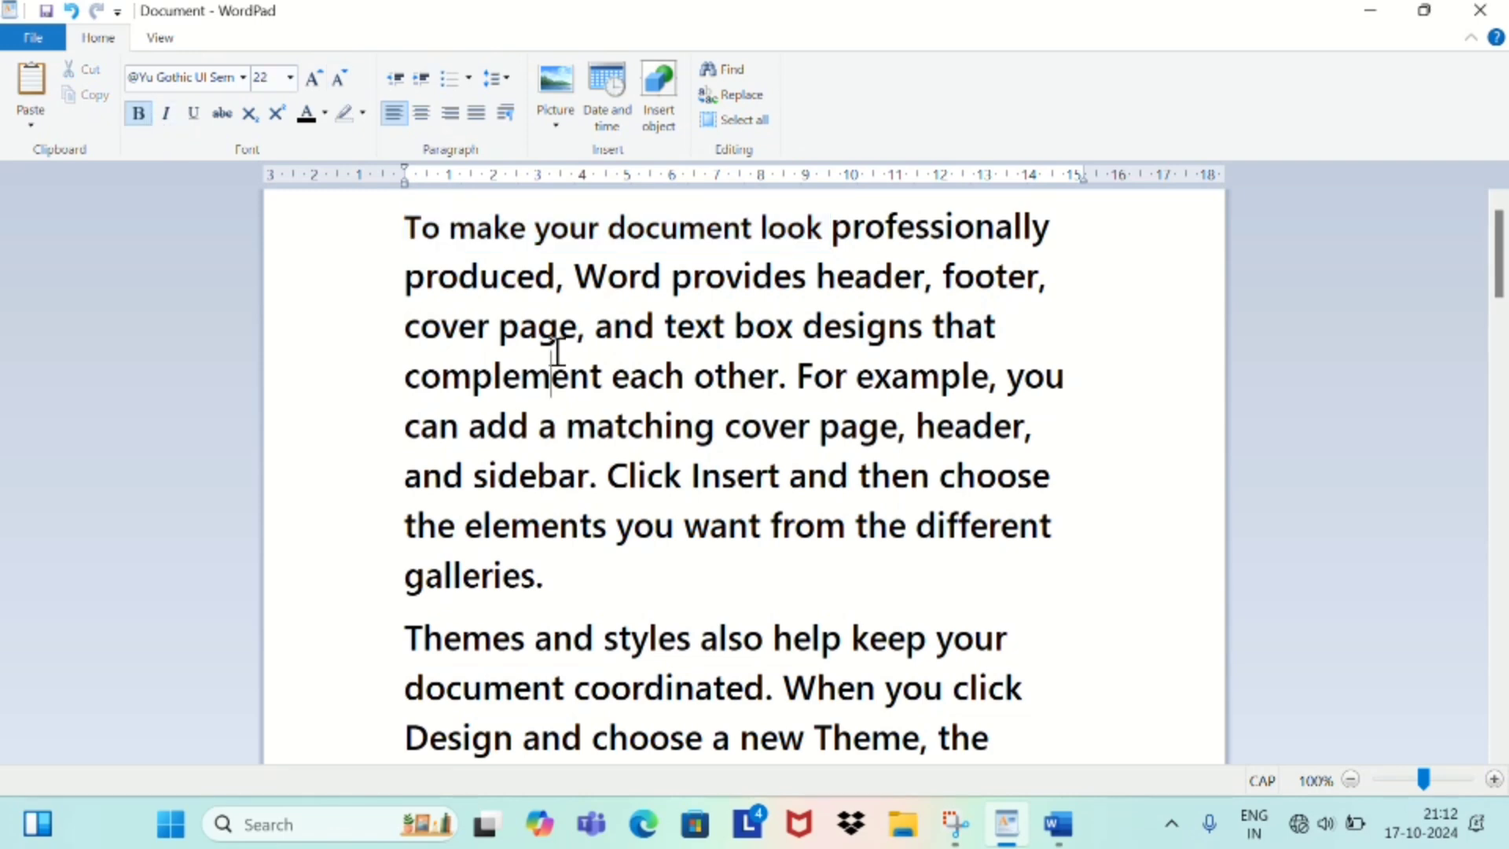
click(723, 119)
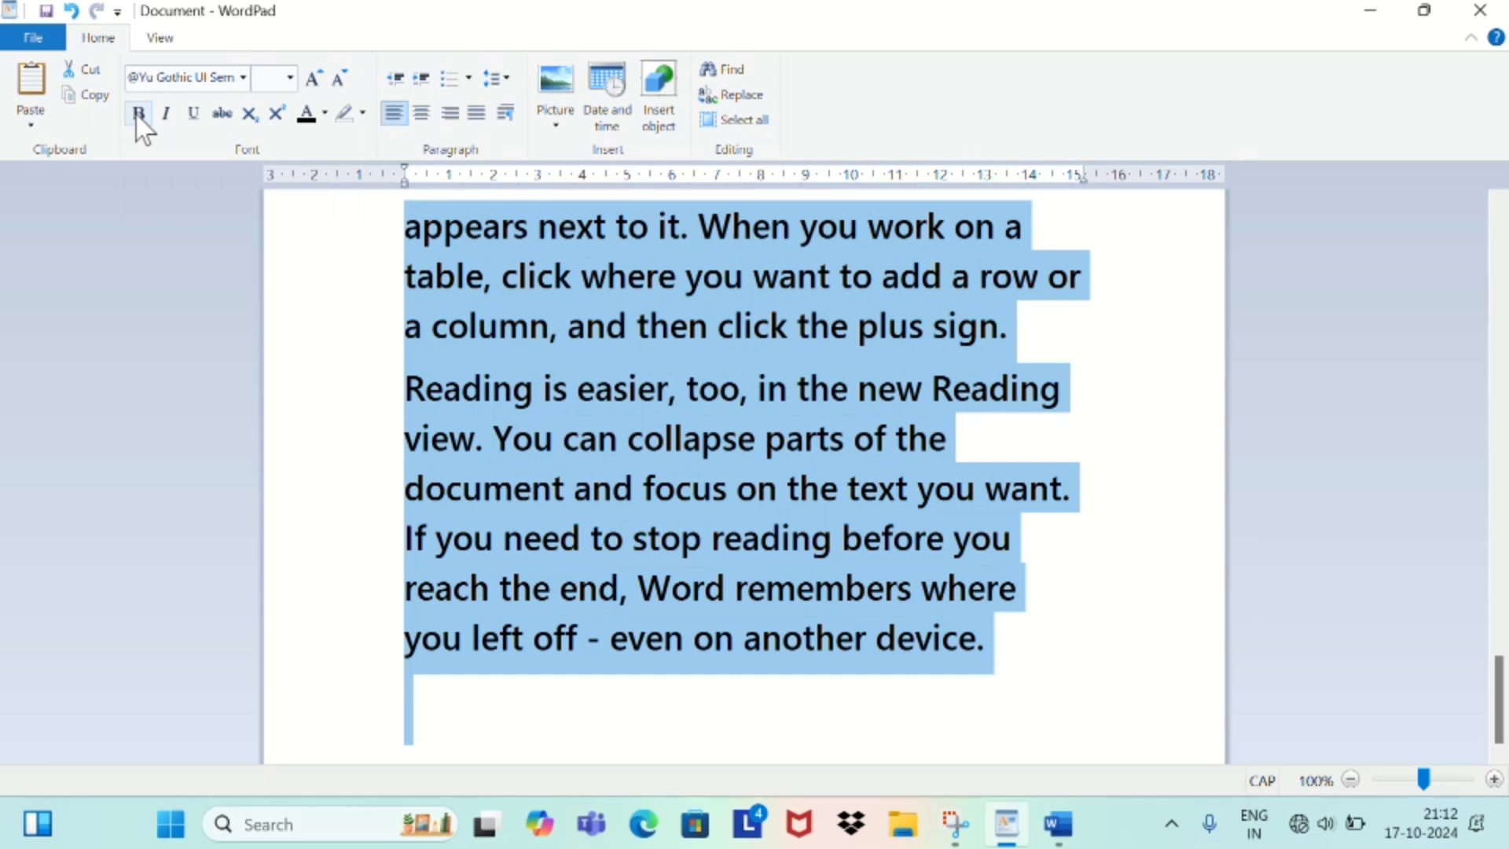
click(244, 77)
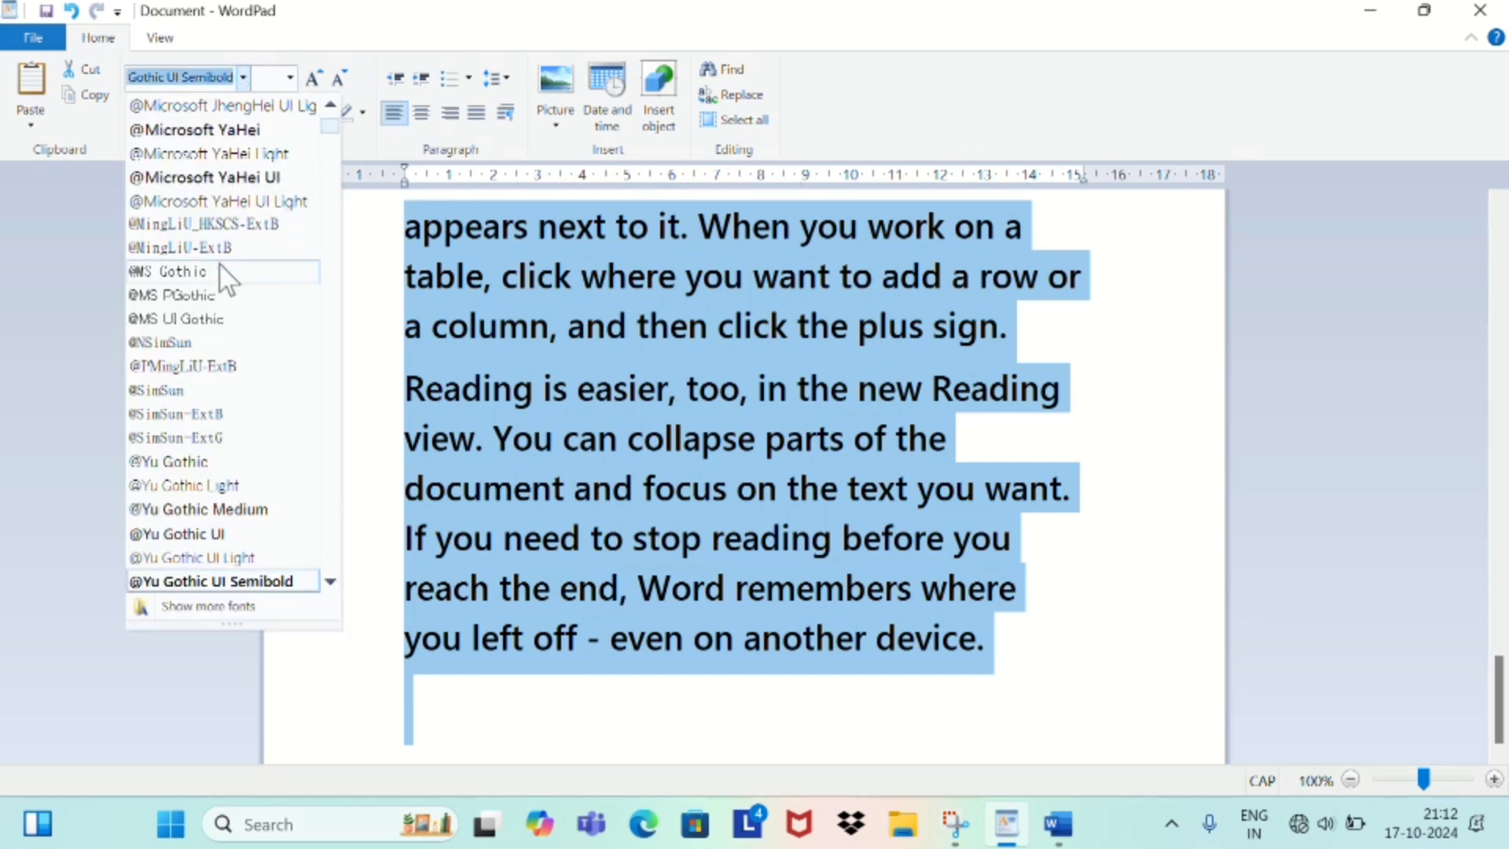
click(226, 271)
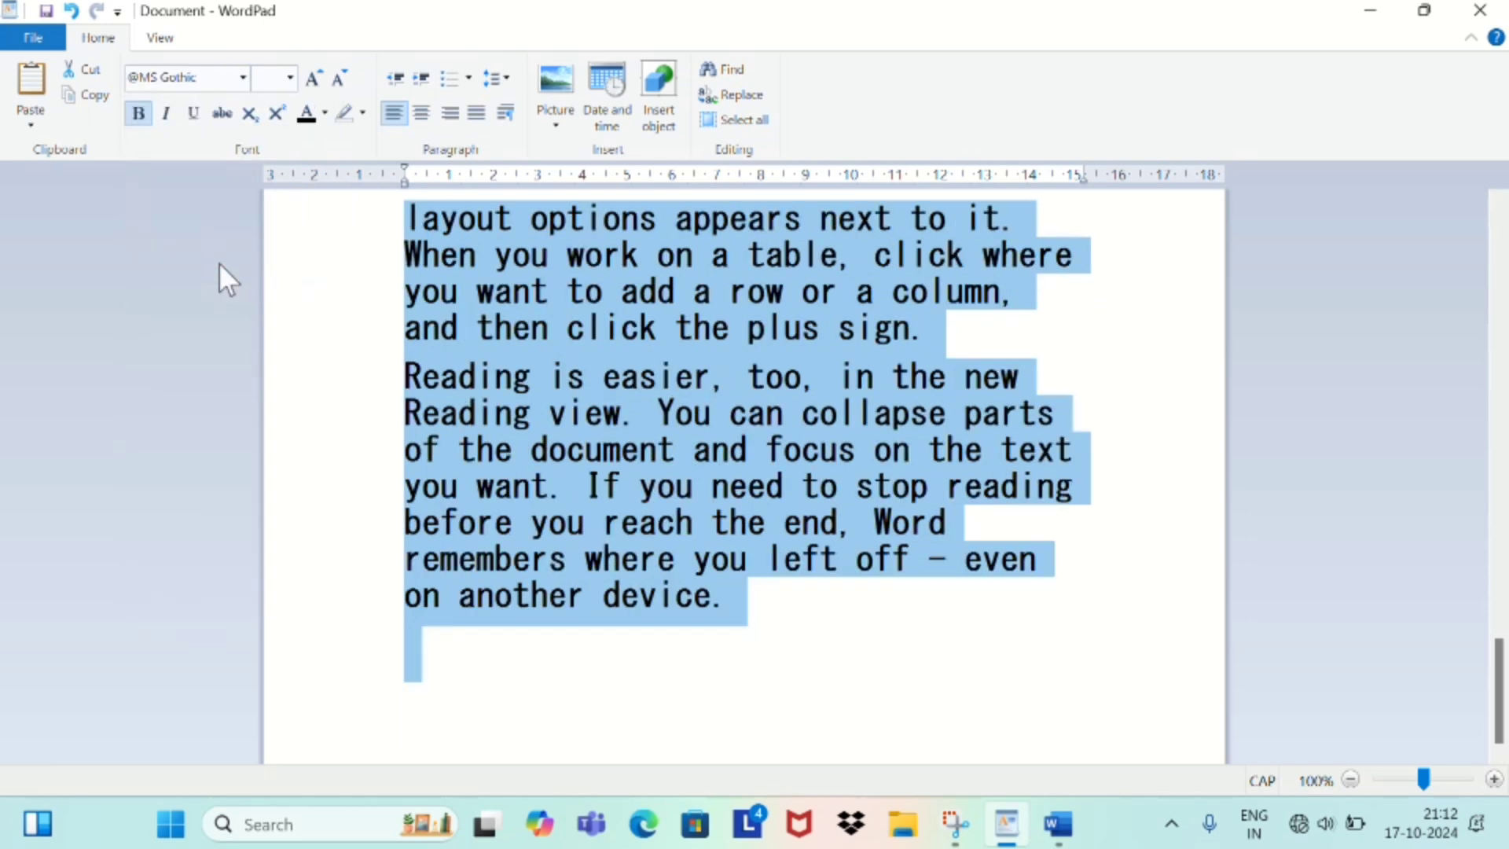
Set the font of all the document text to Arial and remove its bold formatting.
click(243, 77)
mouse_move(332, 125)
mouse_down()
mouse_move(333, 143)
mouse_move(334, 130)
mouse_up()
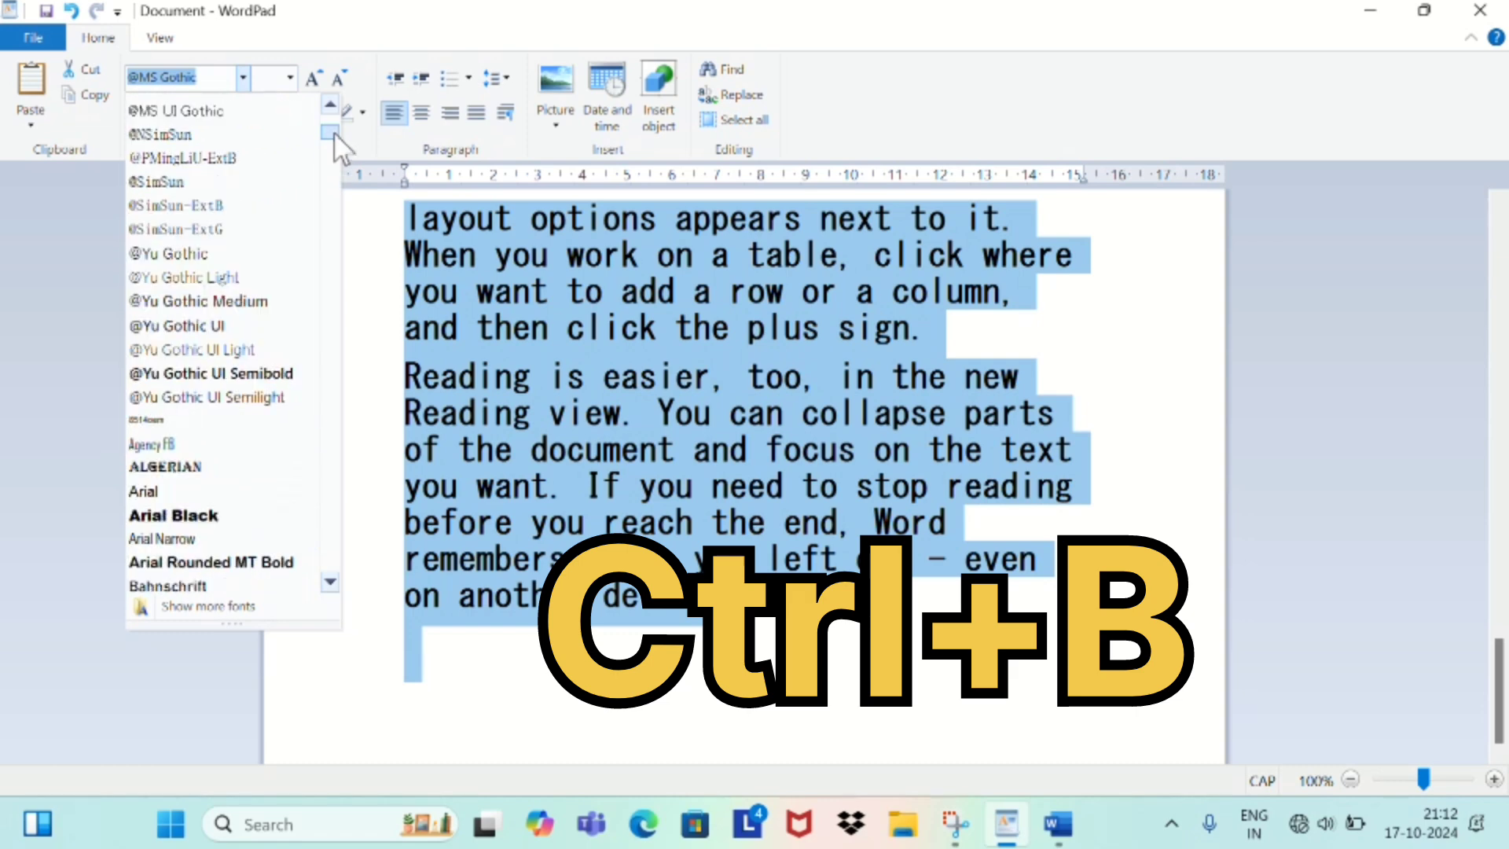
scroll(333, 130, down, 2)
click(181, 308)
key(ctrl+b)
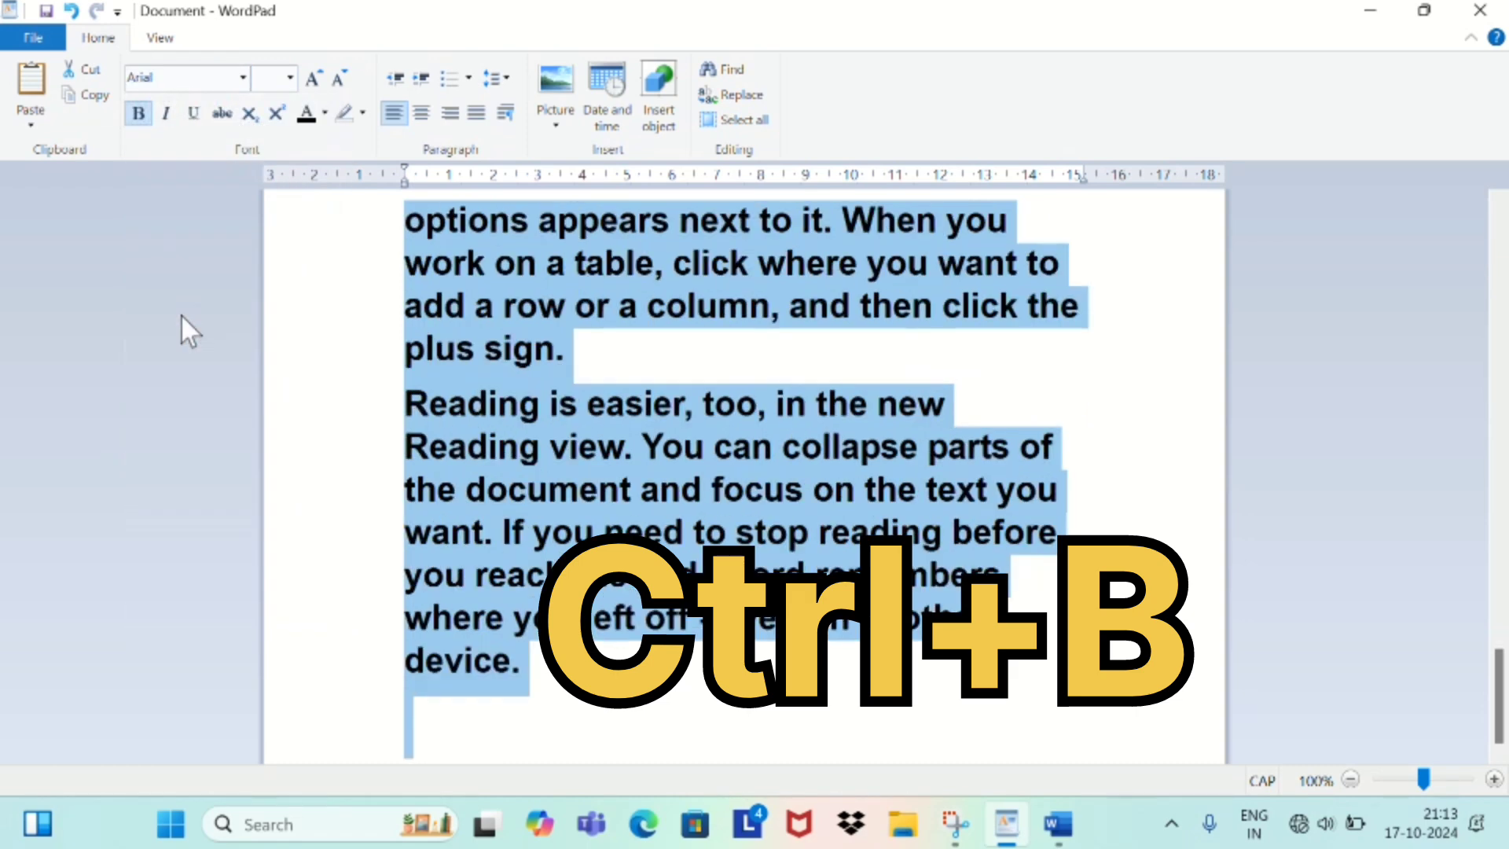
click(139, 113)
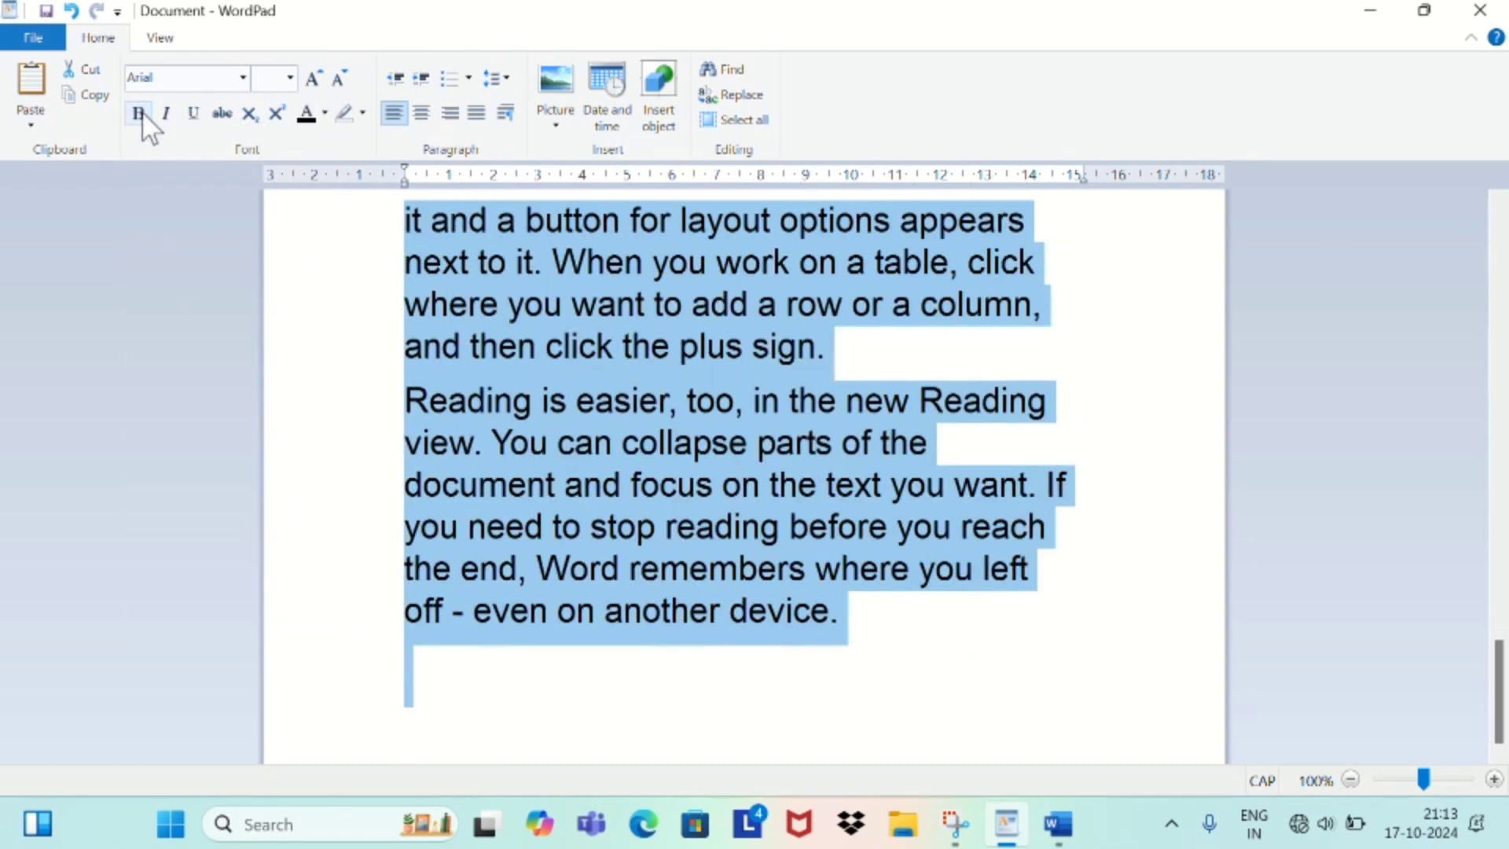
click(567, 344)
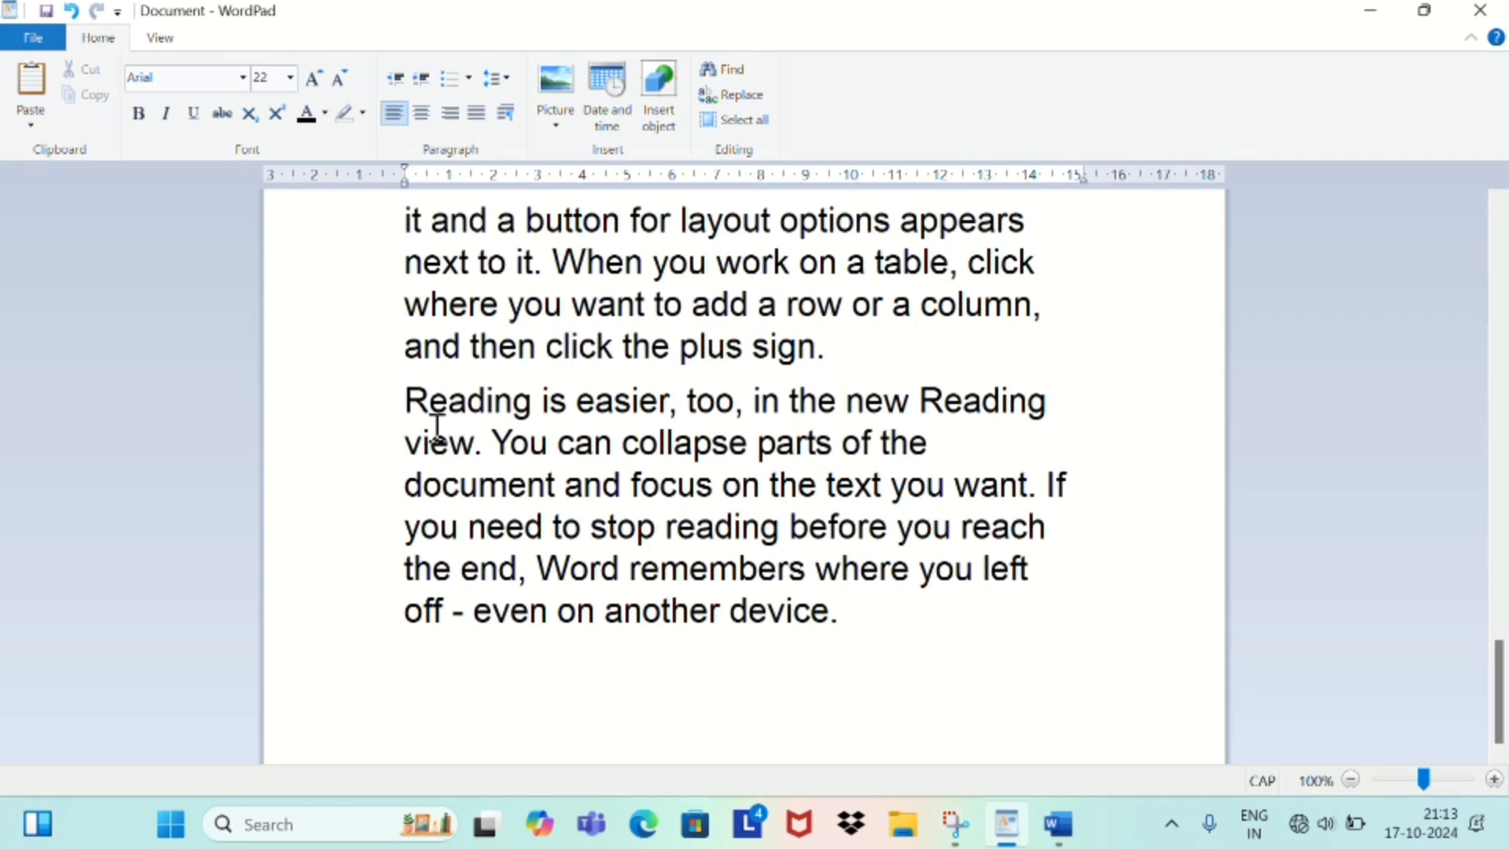
Make the word "next" before "to it" bold in the paragraph above "Reading is easier".
click(409, 263)
drag(408, 264, 475, 264)
click(139, 114)
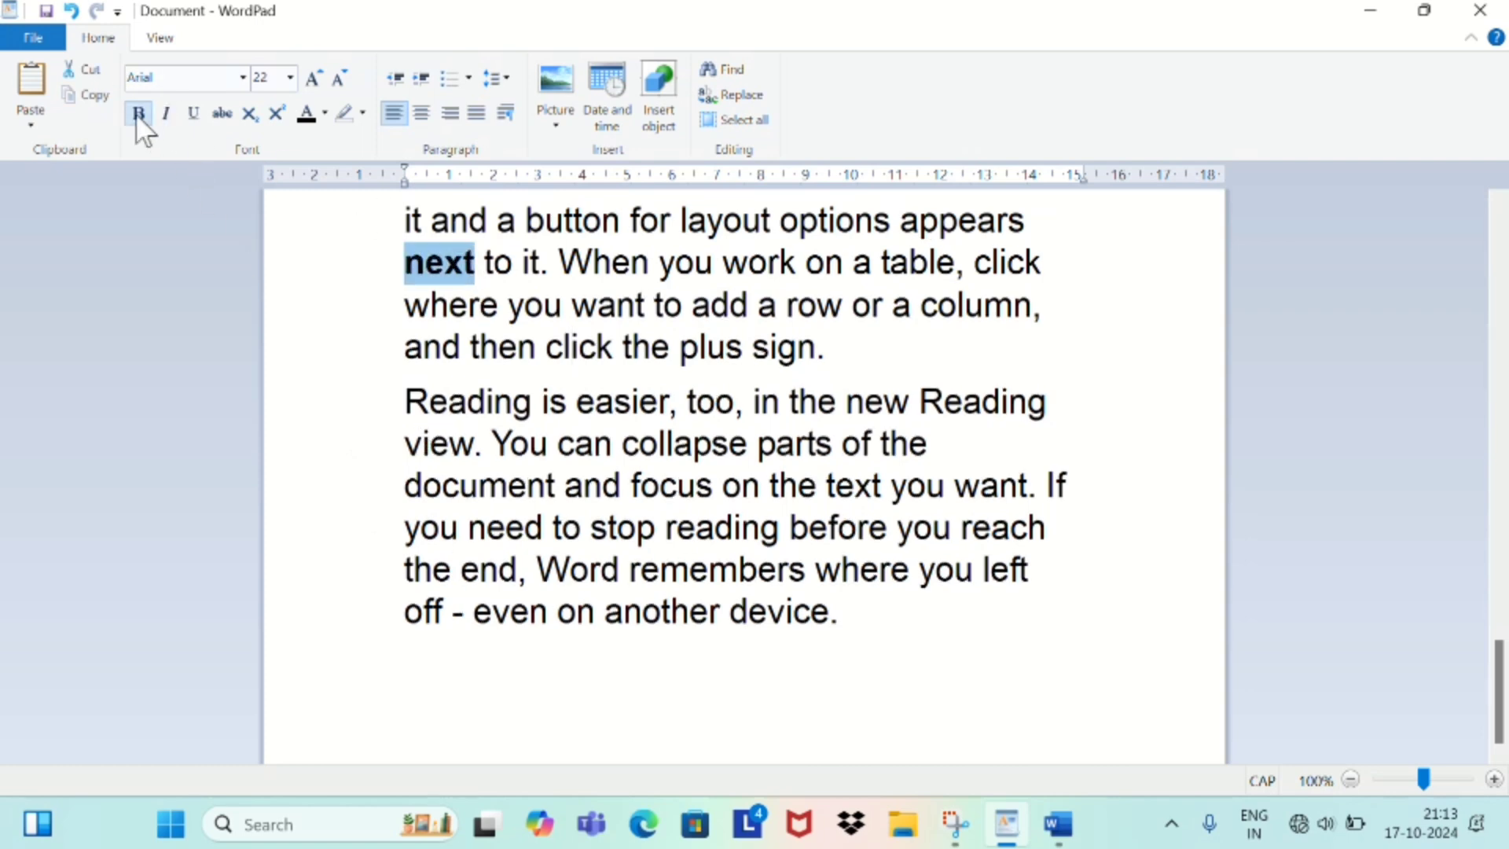
click(485, 350)
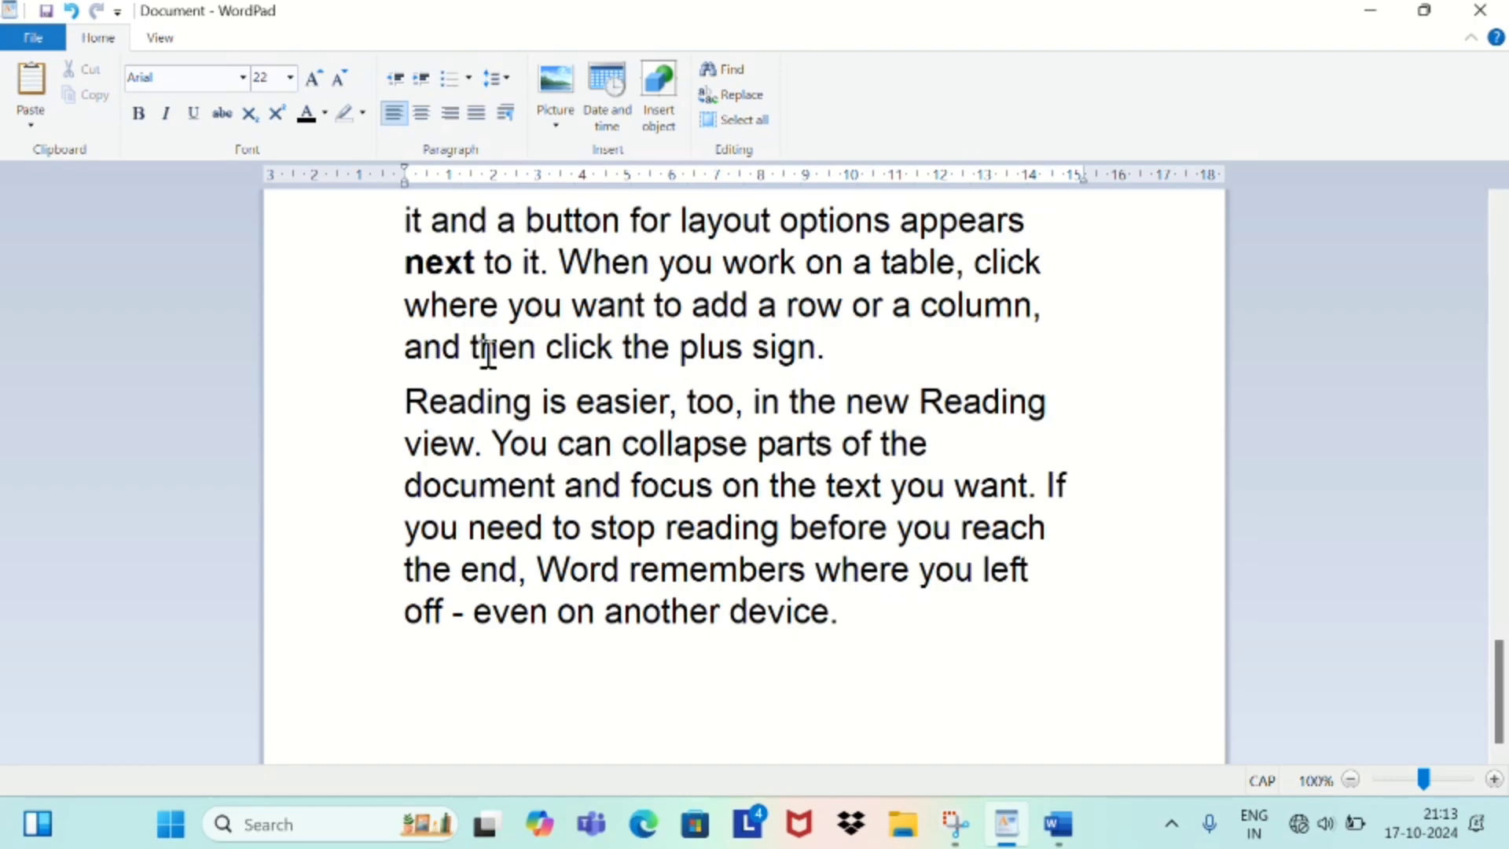
Apply bold to the words "next to" and remove it from both words again.
drag(405, 262, 521, 264)
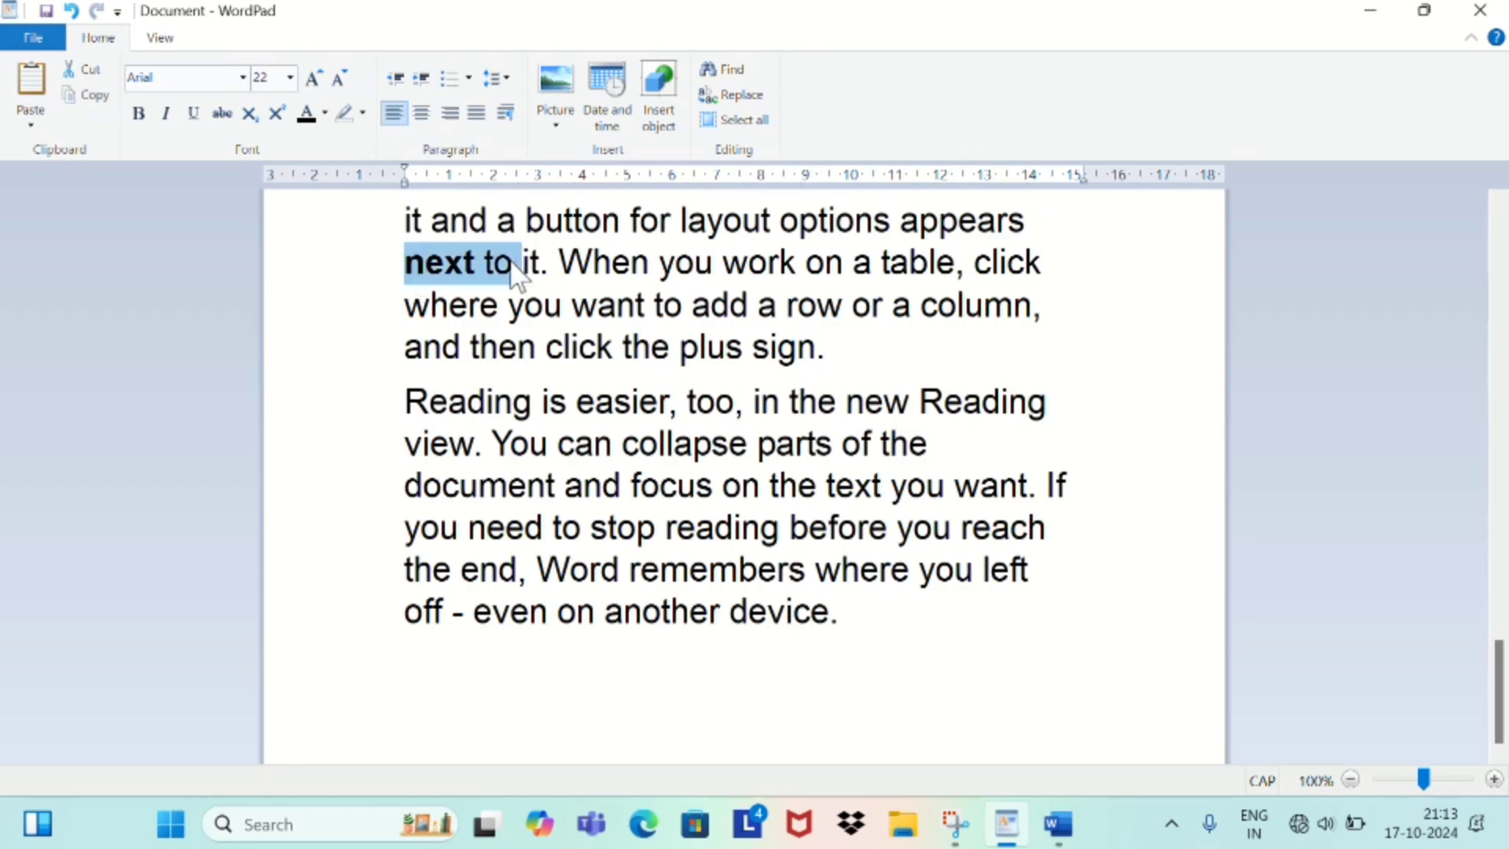
click(147, 115)
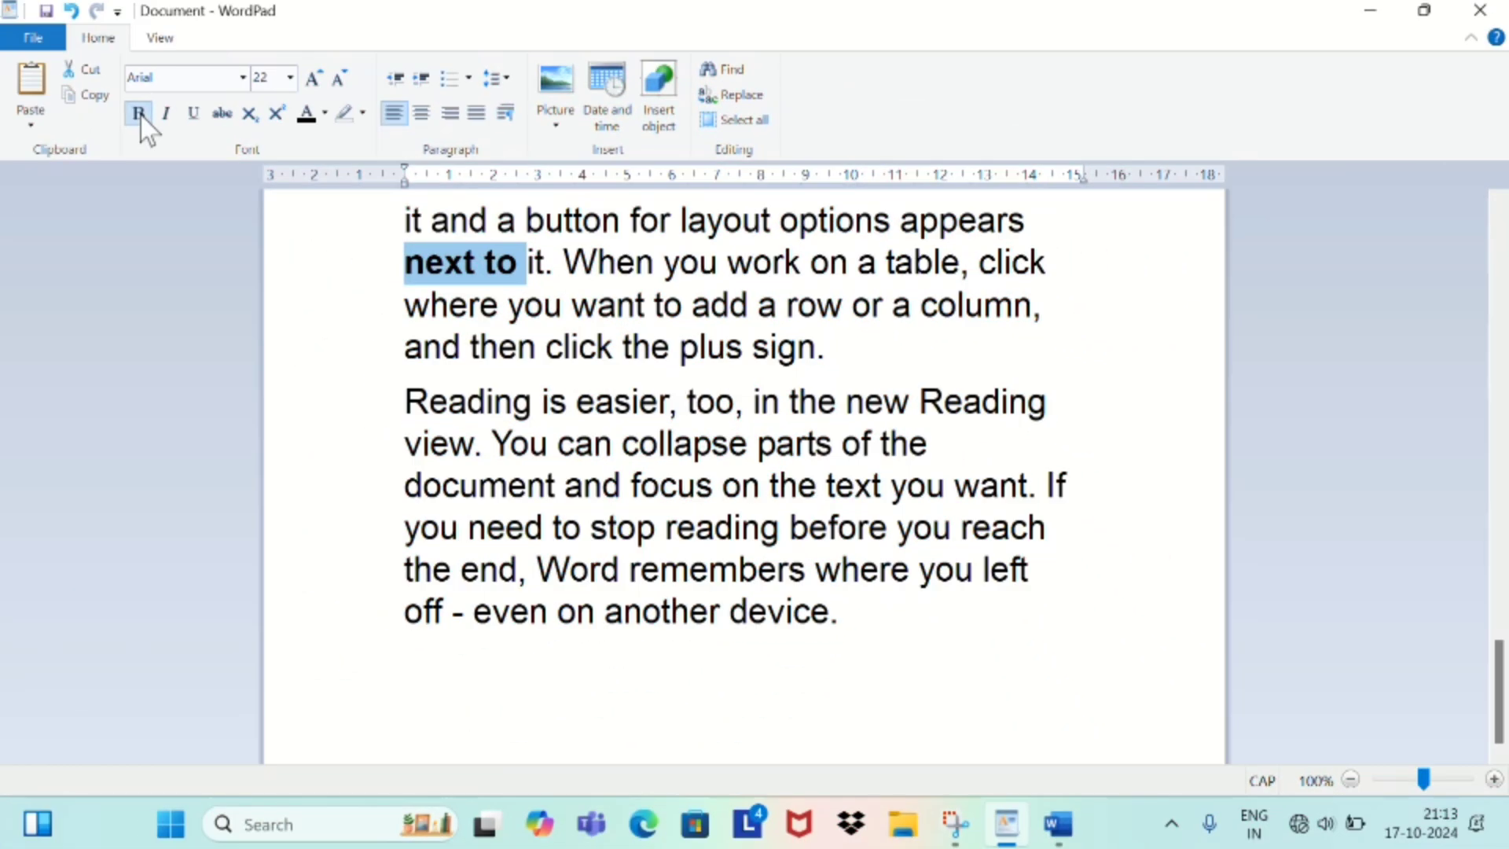
click(142, 120)
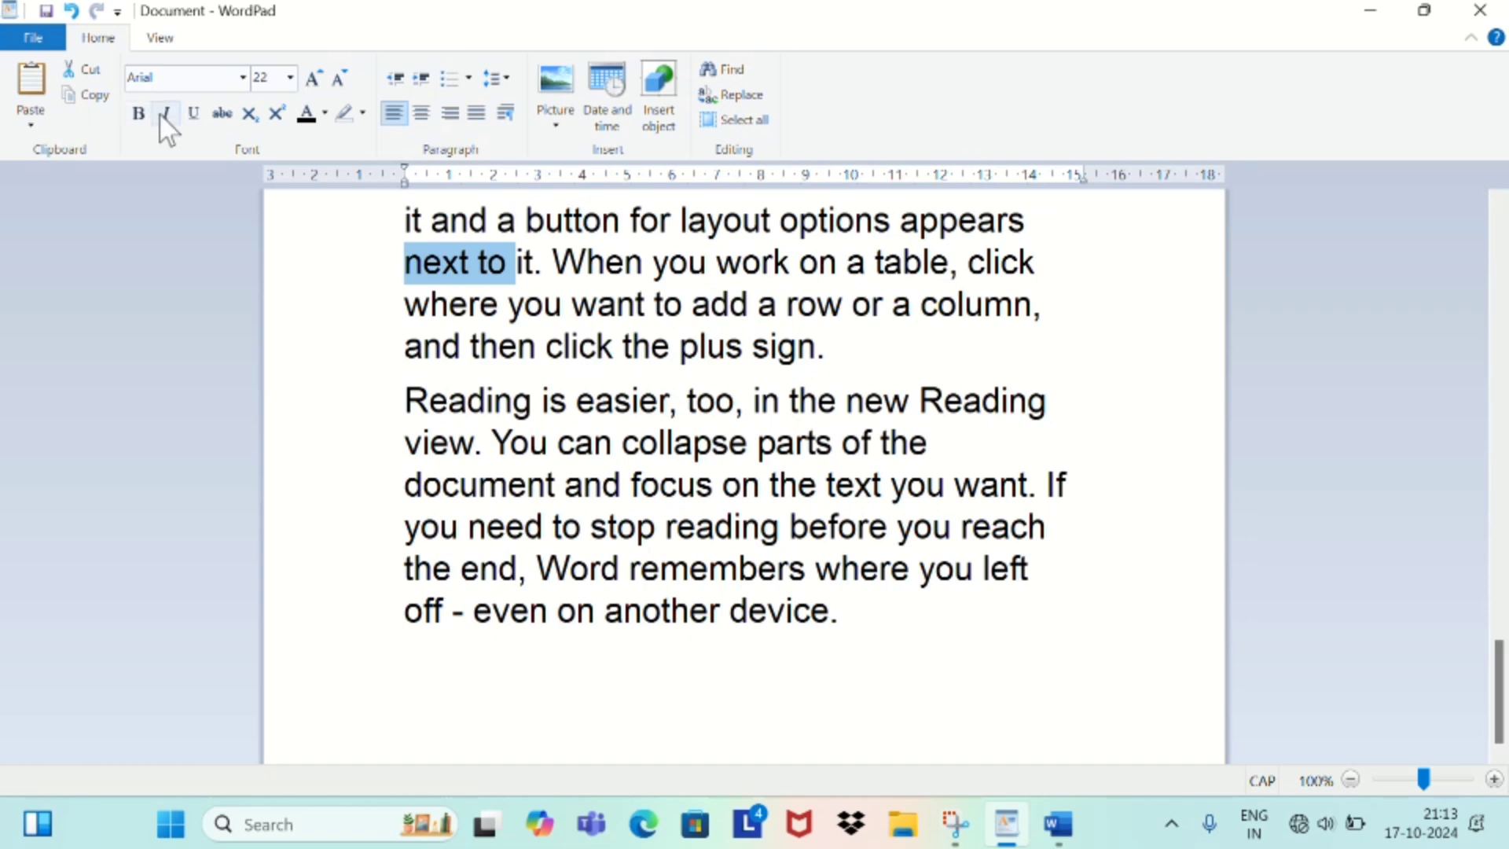
Italicize and underline the words "next to", and remove both styles again.
click(165, 116)
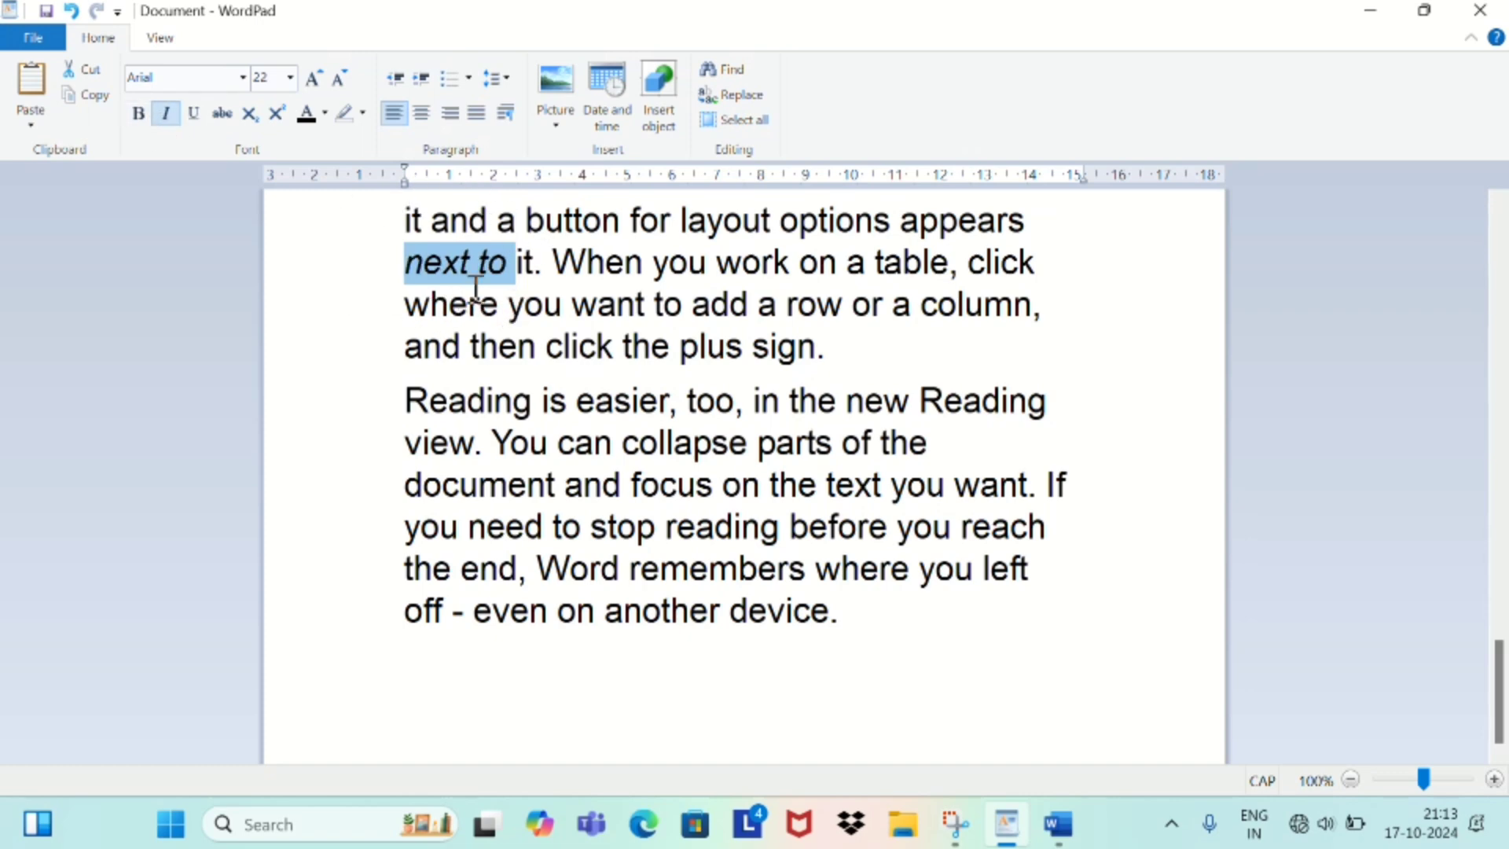
click(196, 108)
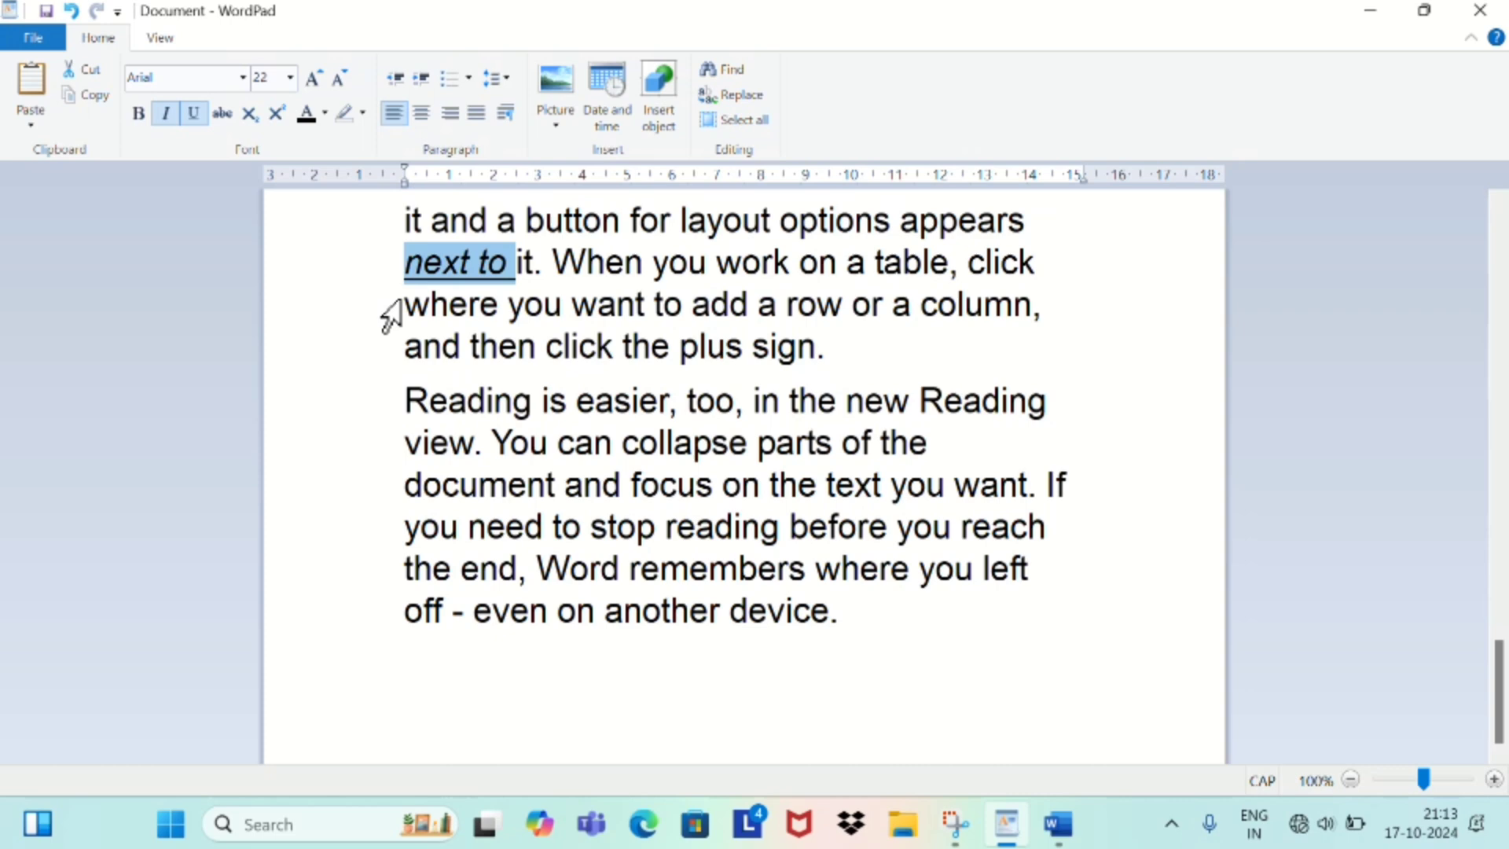
click(191, 111)
click(163, 118)
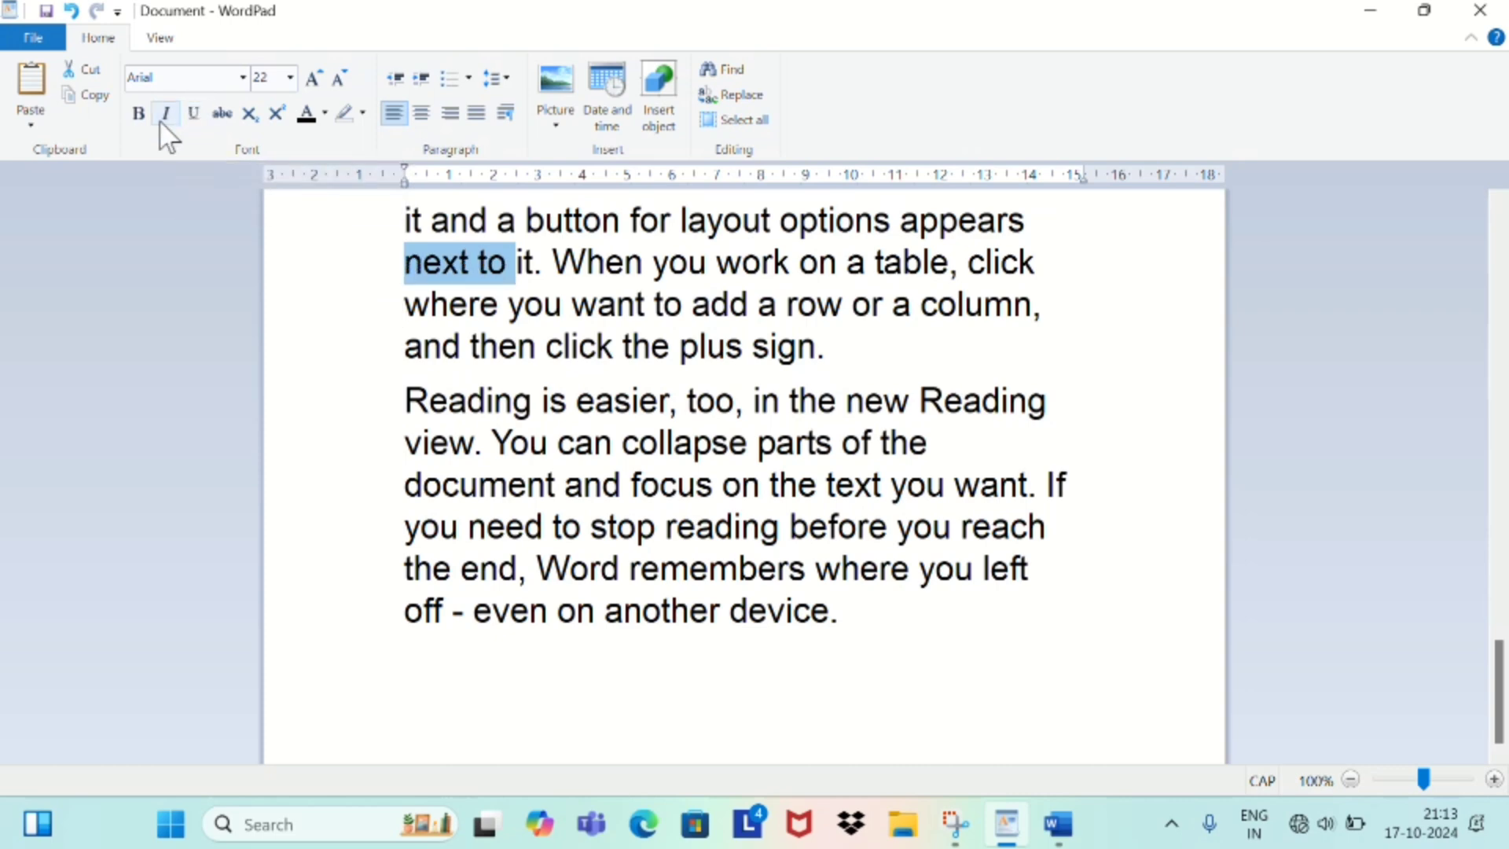
Apply strikethrough to the words "next to", remove it again and clear the selection.
click(223, 112)
click(227, 110)
click(532, 399)
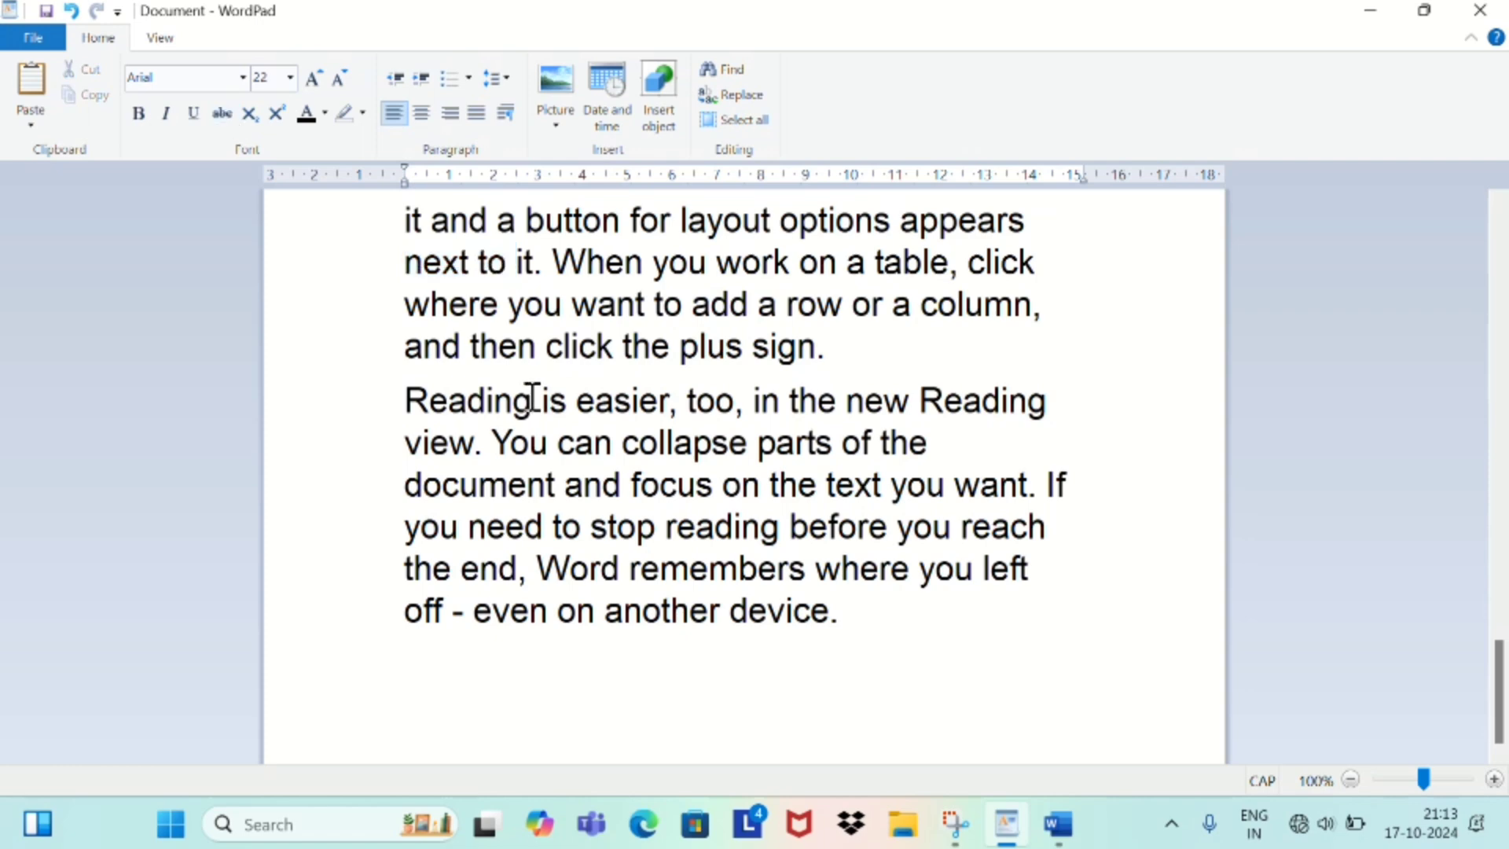
Delete all the text in the document and set the font size to 26.
key(ctrl+a)
key(Delete)
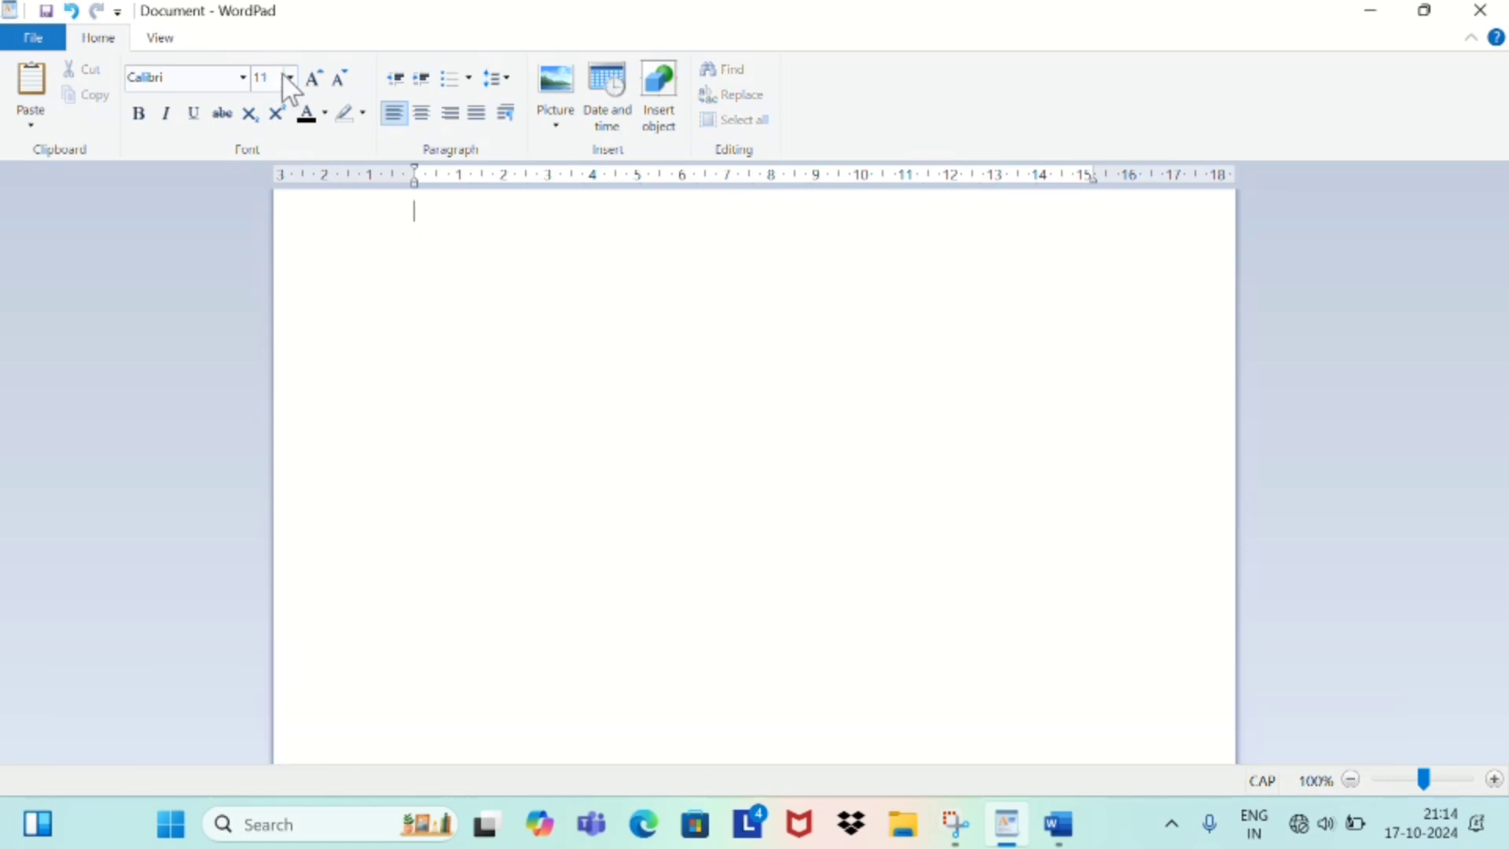
click(290, 77)
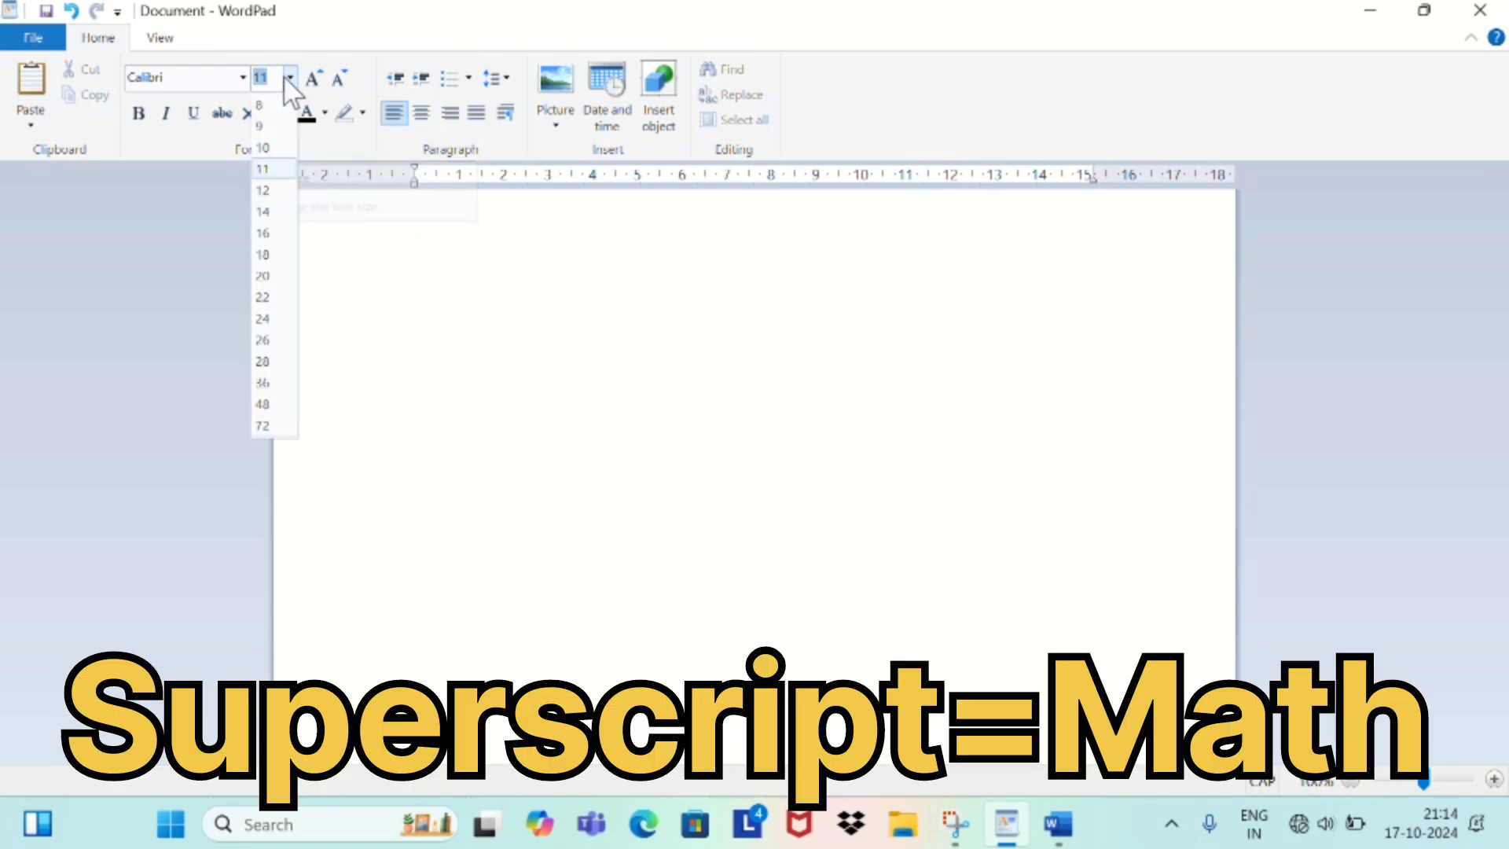
click(267, 339)
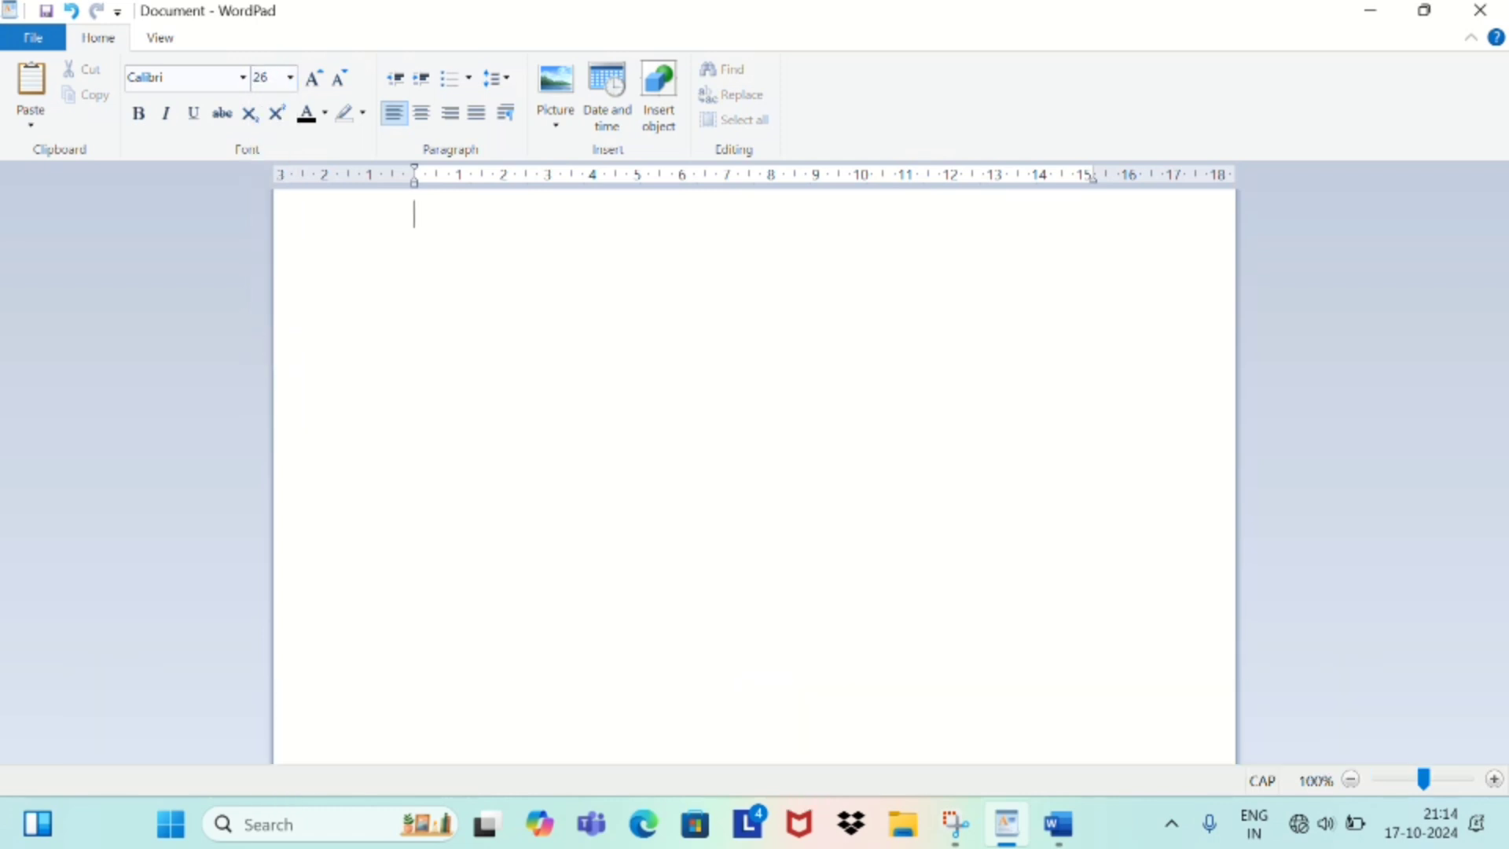
Write the formula H₂O on the first line, formatting only the 2 as subscript.
text(H)
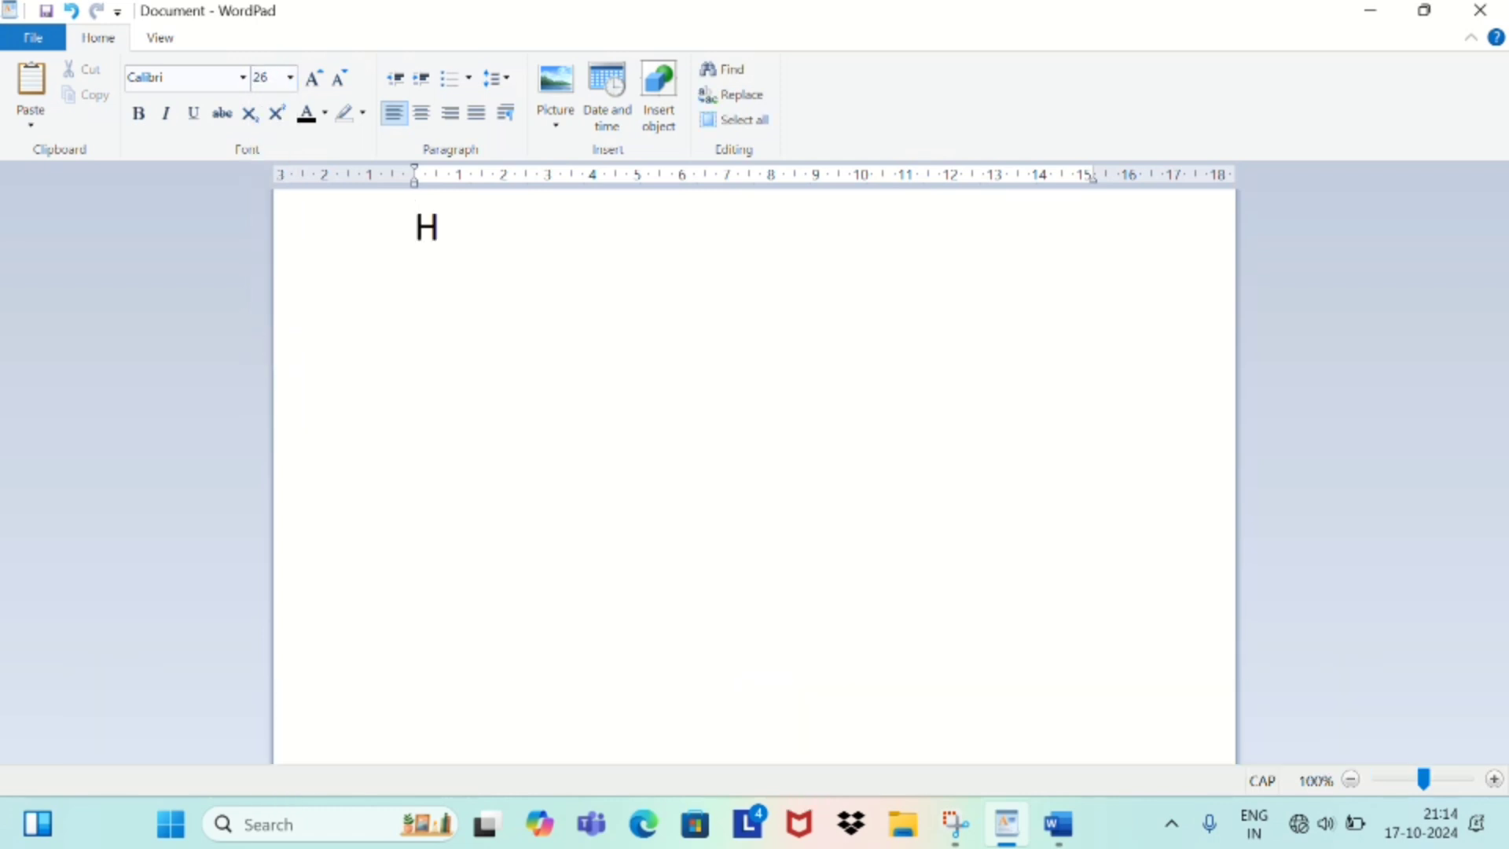
click(250, 116)
text(2)
click(250, 110)
text(O)
key(BackSpace)
click(246, 122)
text(O)
key(BackSpace)
click(250, 119)
text(O)
Write A²+B² on a new line below H₂O, formatting both 2s as superscript.
key(Return)
text(A)
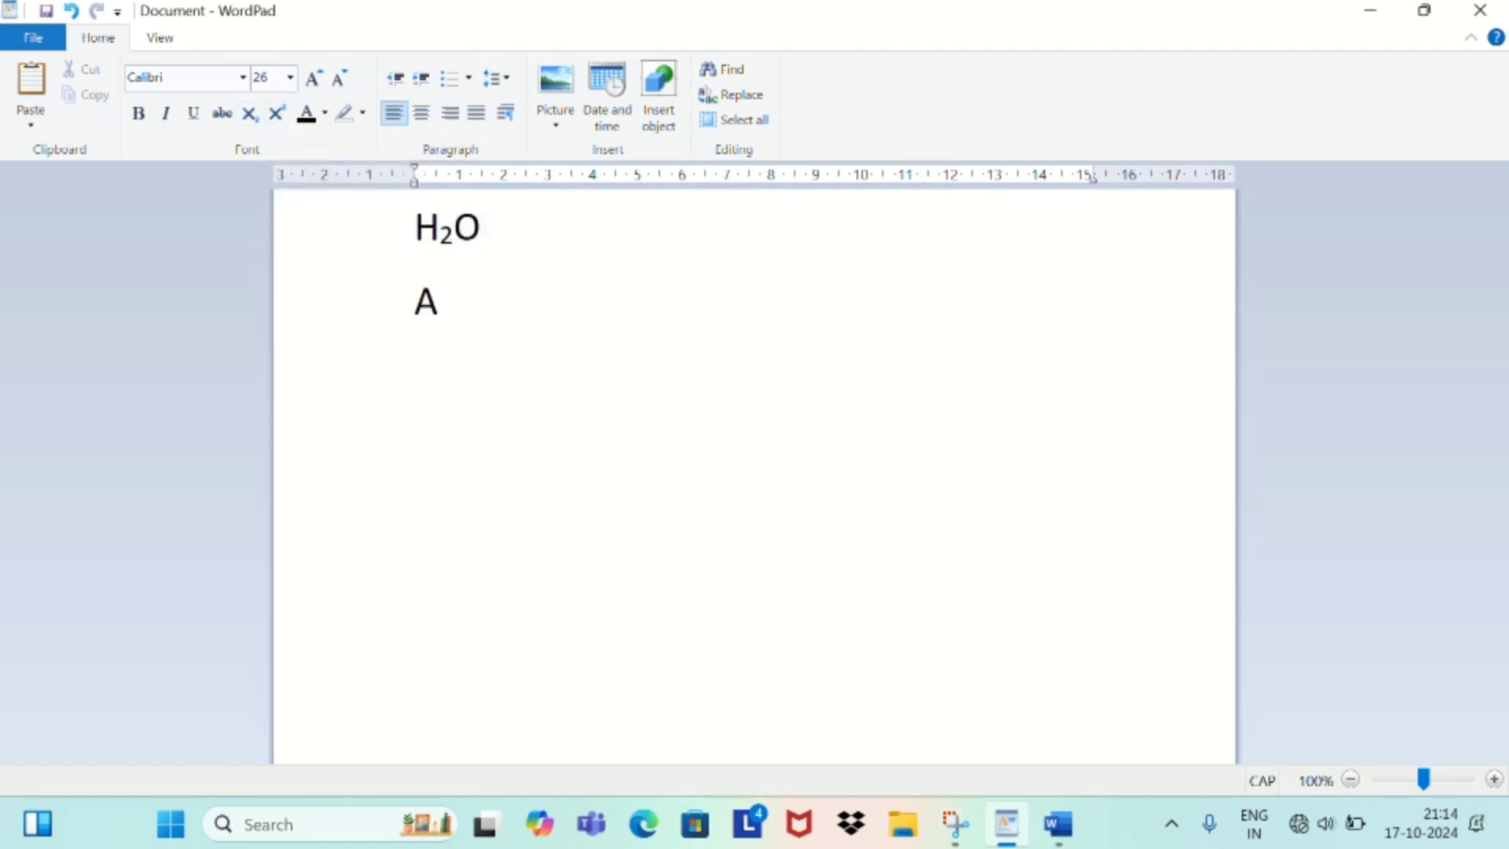
click(278, 115)
text(2)
click(277, 115)
text(+B)
click(278, 115)
text(2)
click(541, 233)
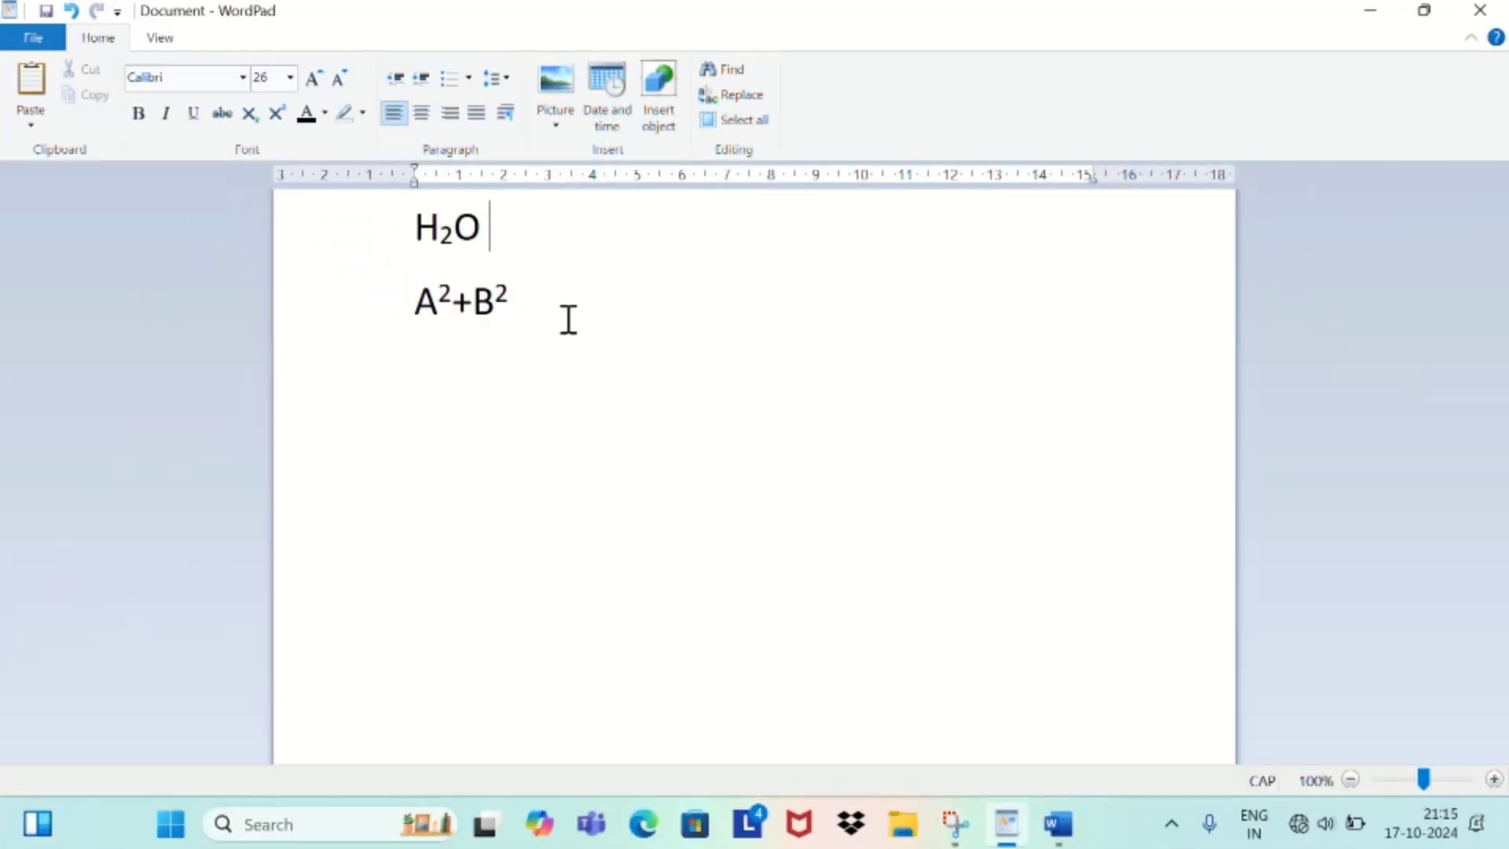
Change the text color of both lines, H₂O and A²+B², to red.
drag(555, 320, 383, 210)
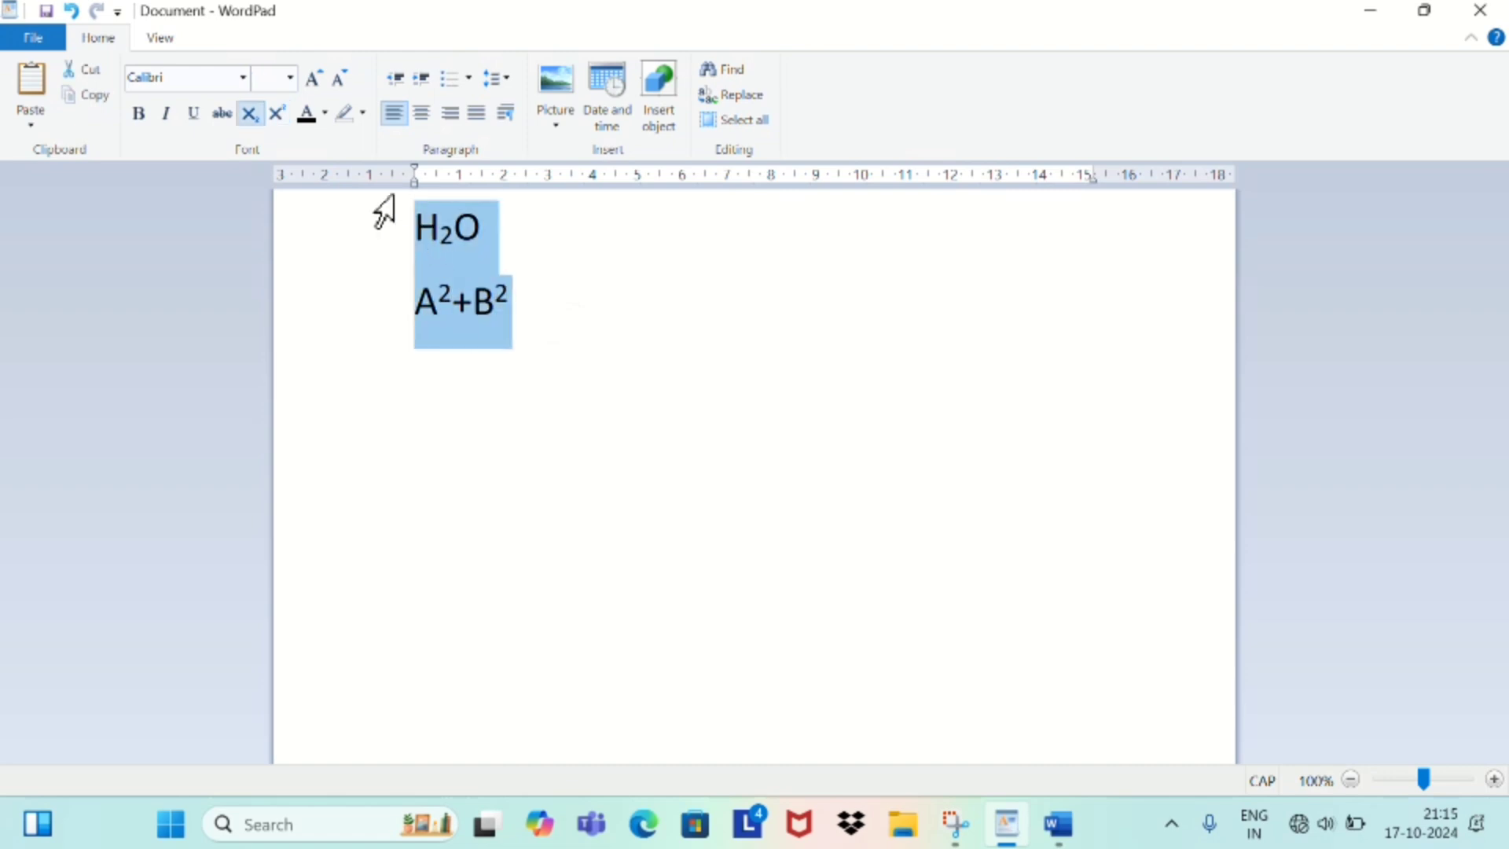
click(325, 113)
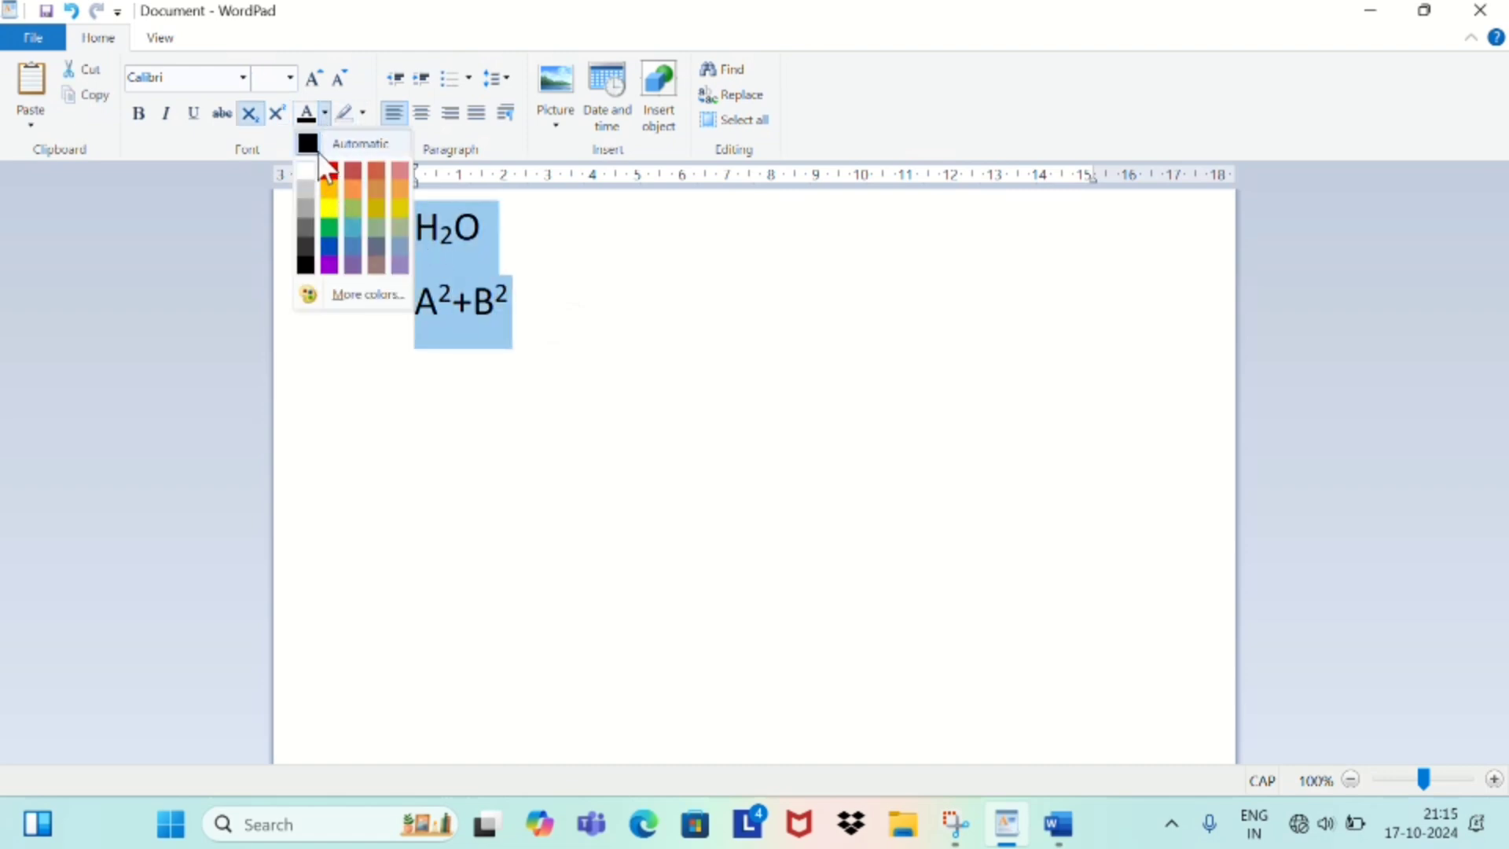
click(293, 143)
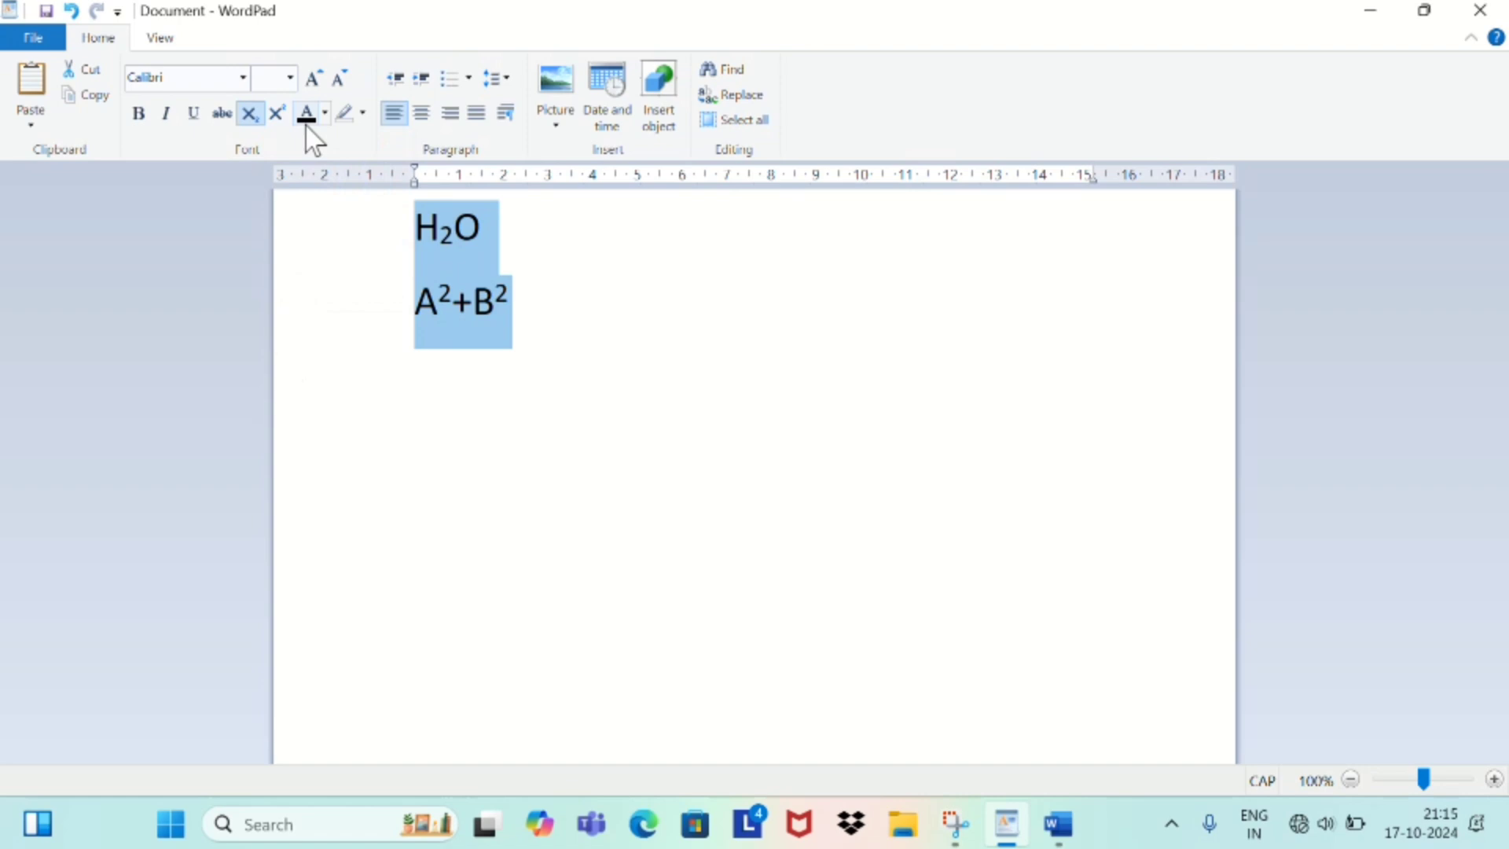
click(324, 114)
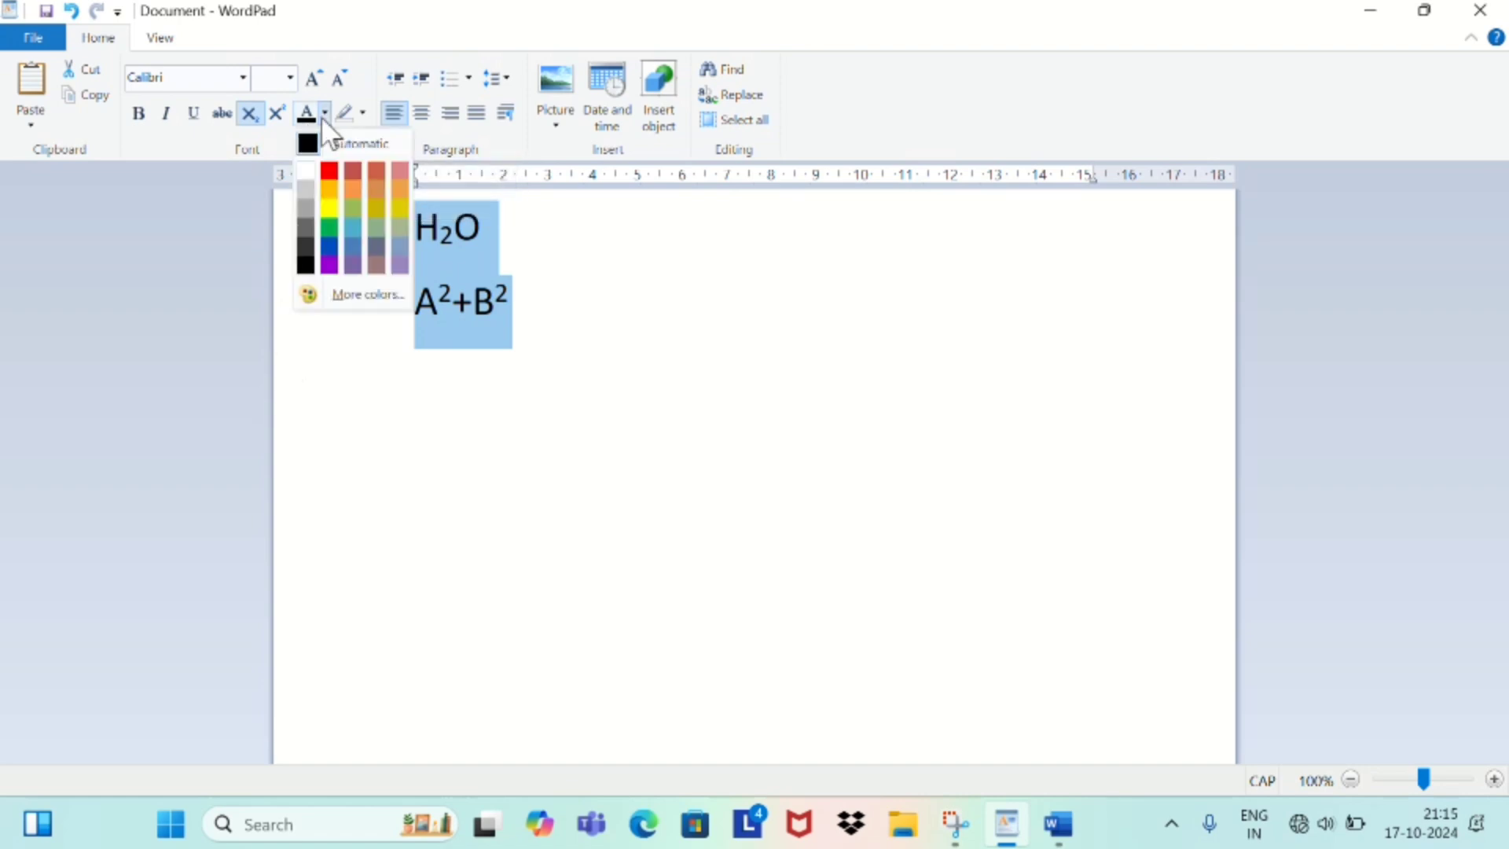
click(327, 174)
click(576, 256)
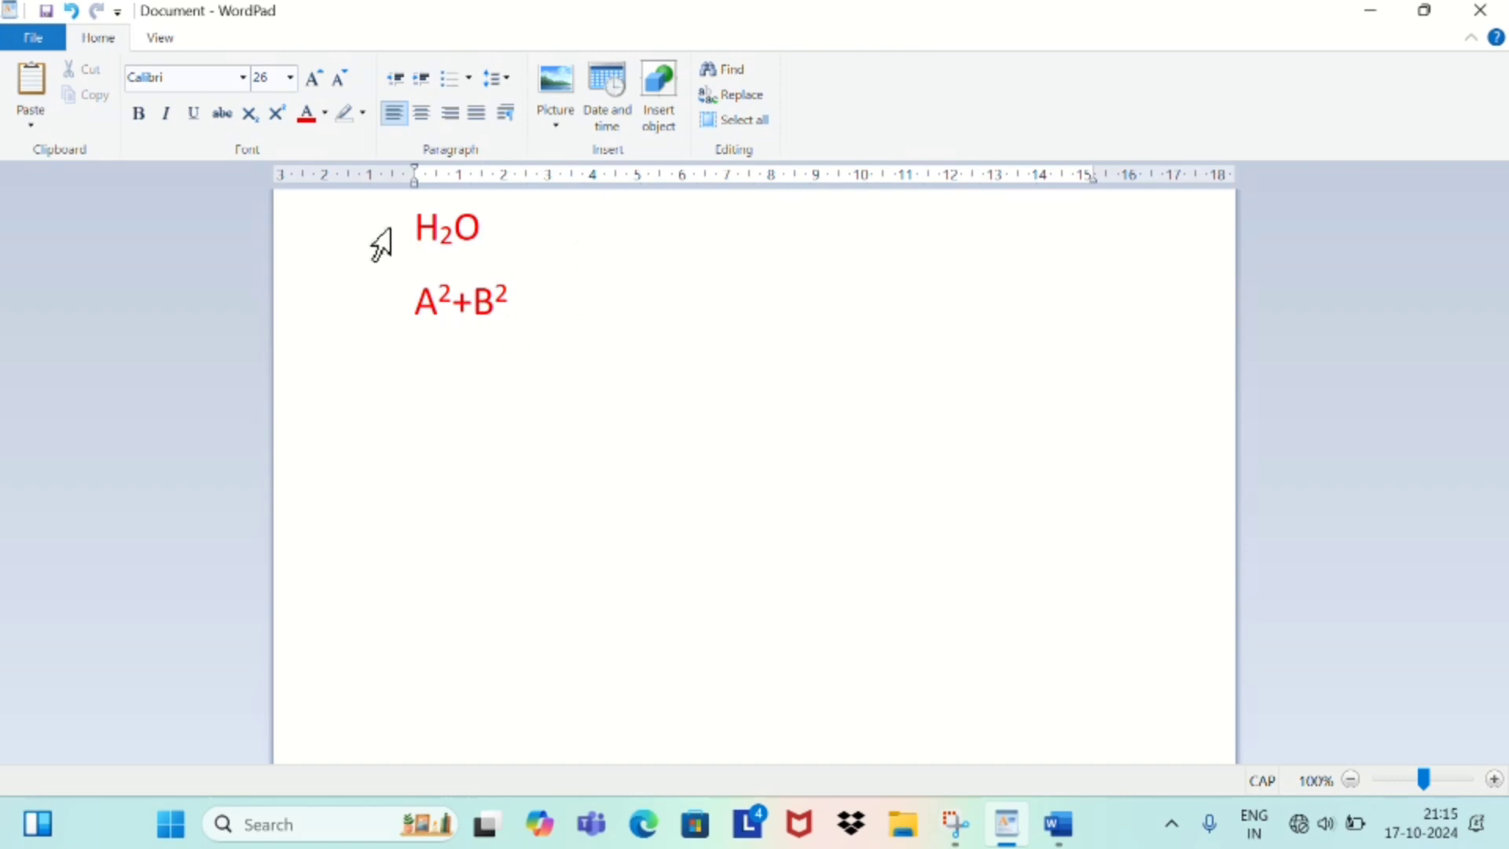
Highlight both formula lines, H₂O and A²+B², in yellow.
drag(381, 240, 510, 322)
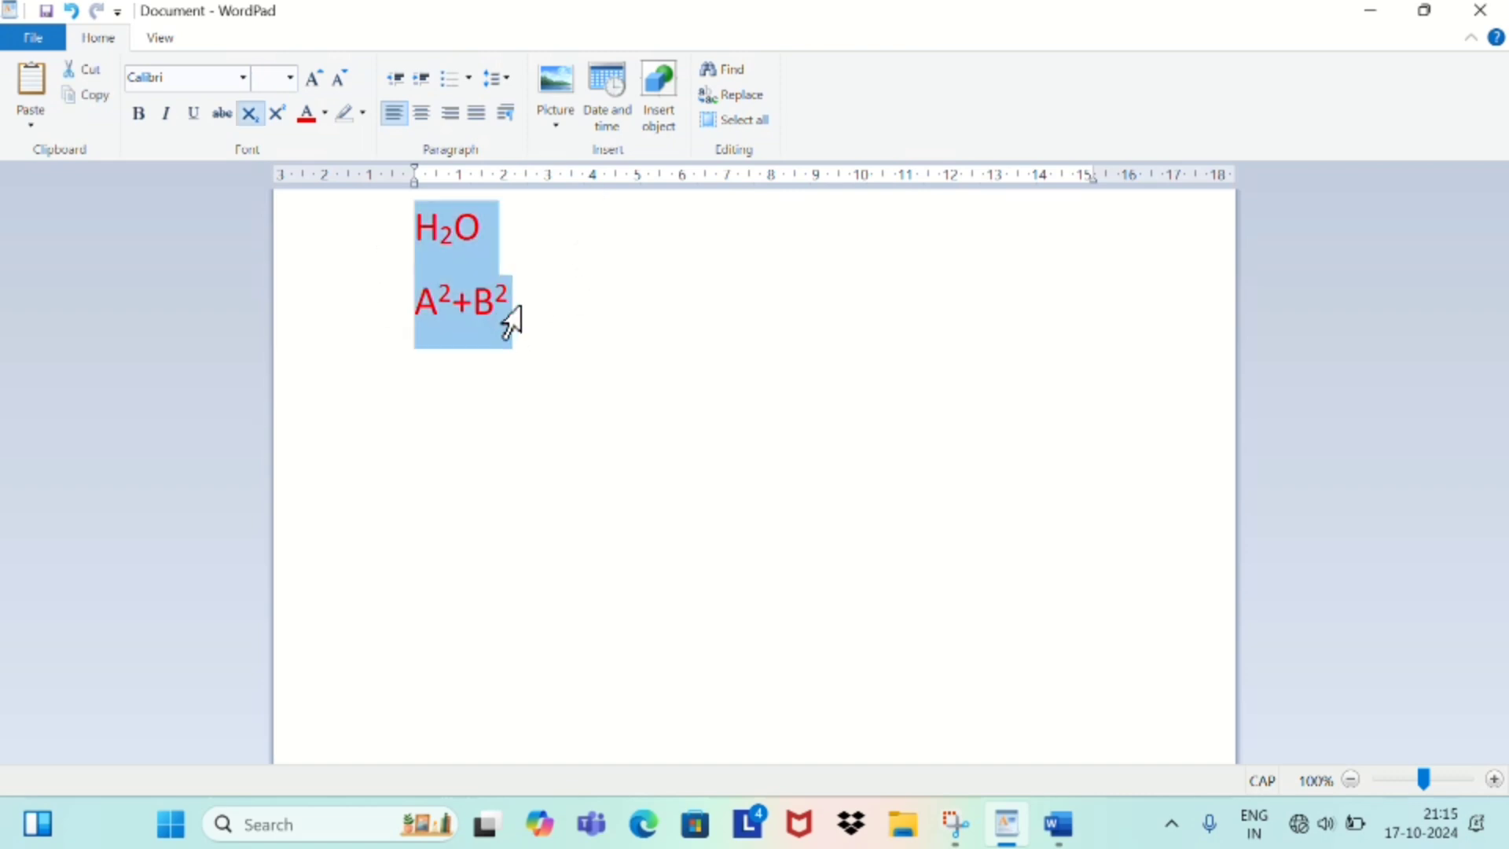
click(361, 114)
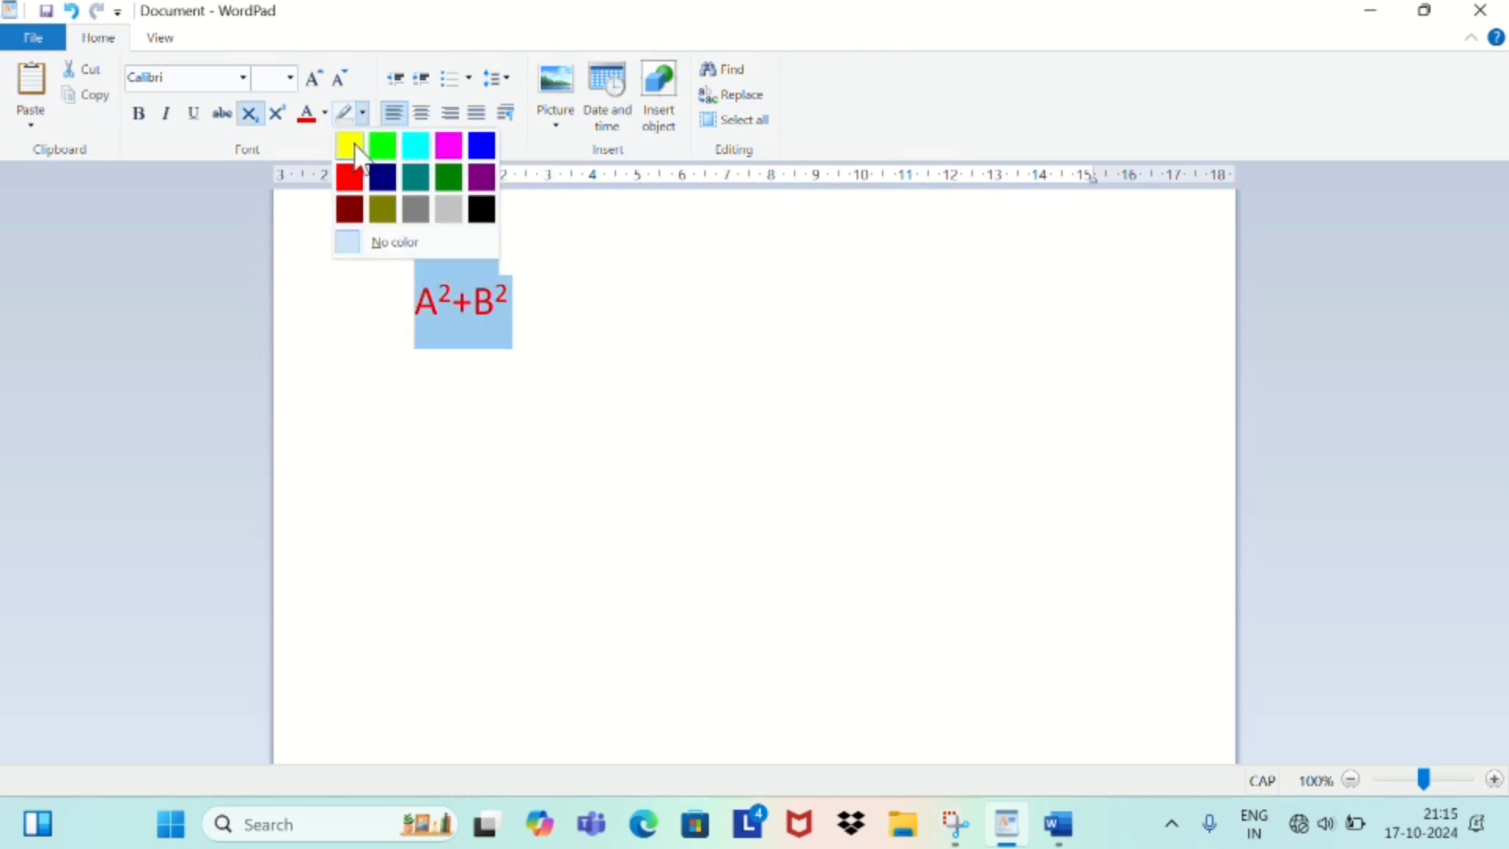
click(350, 147)
click(647, 262)
Remove the highlight from both formula lines and reset their text color to Automatic.
key(ctrl+a)
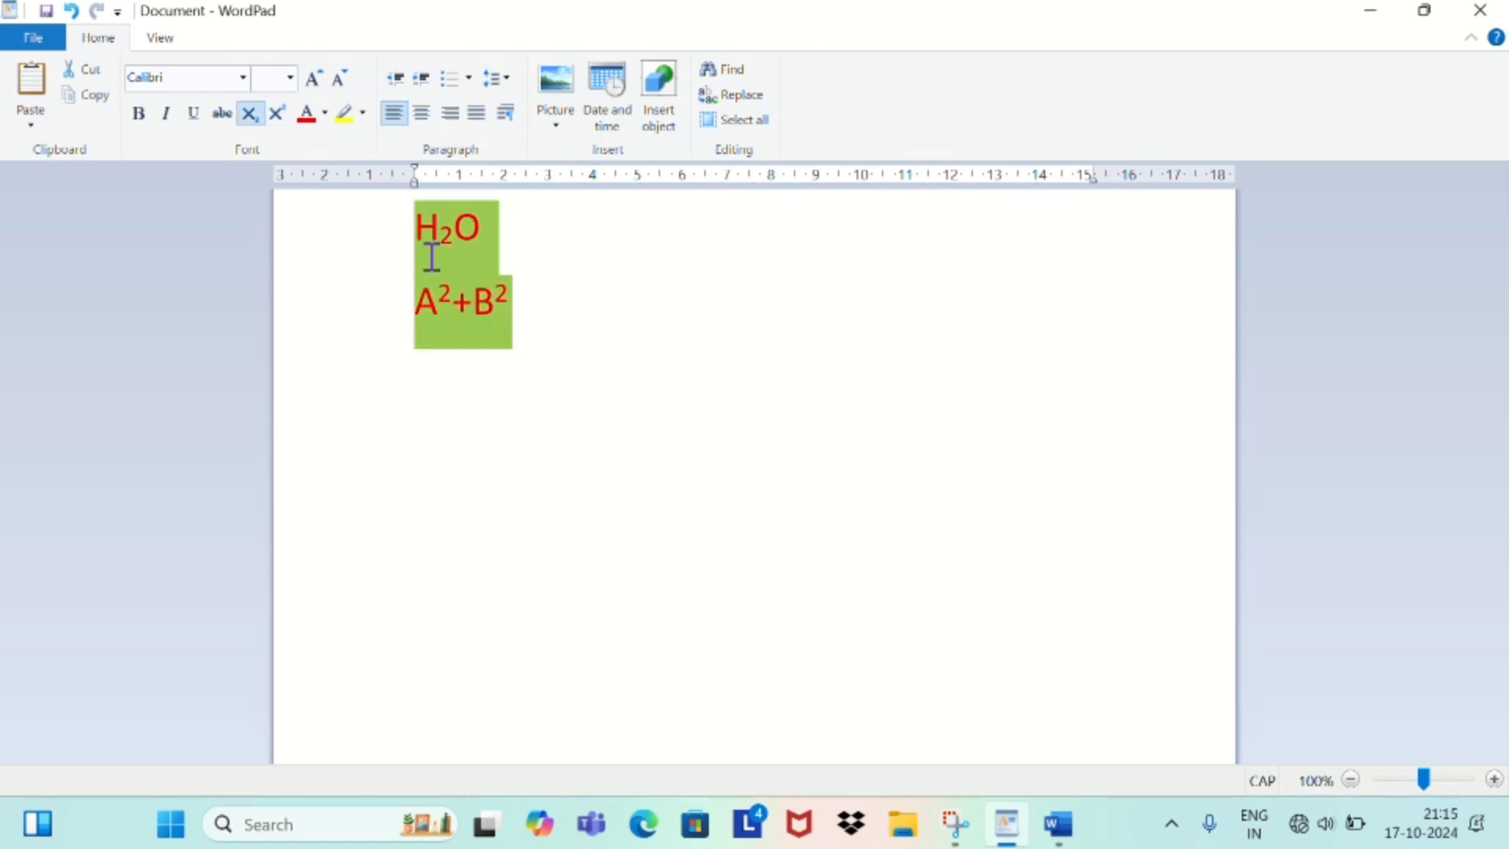
click(362, 114)
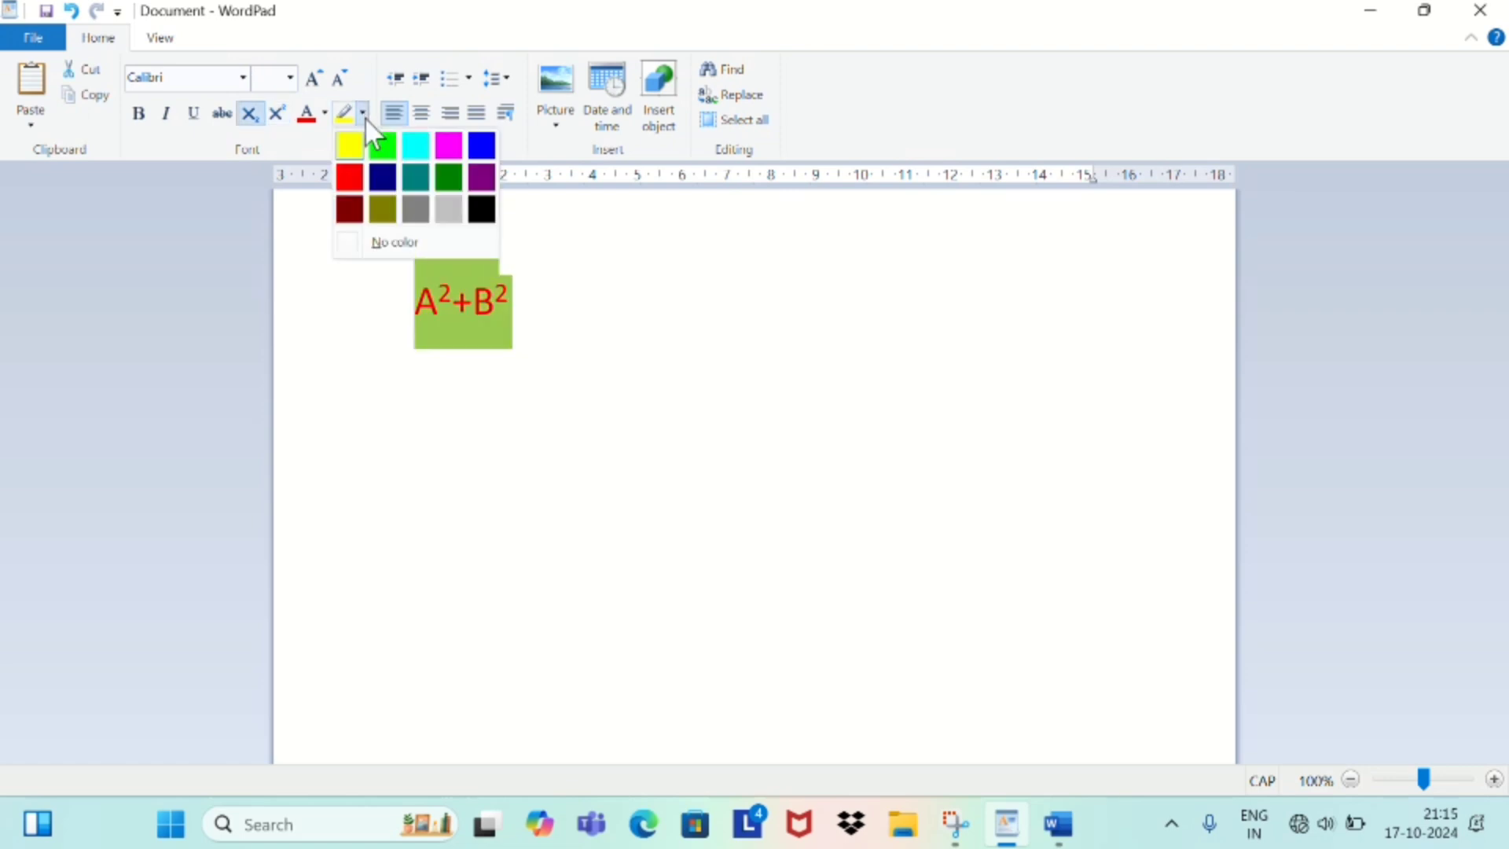
click(366, 249)
click(325, 112)
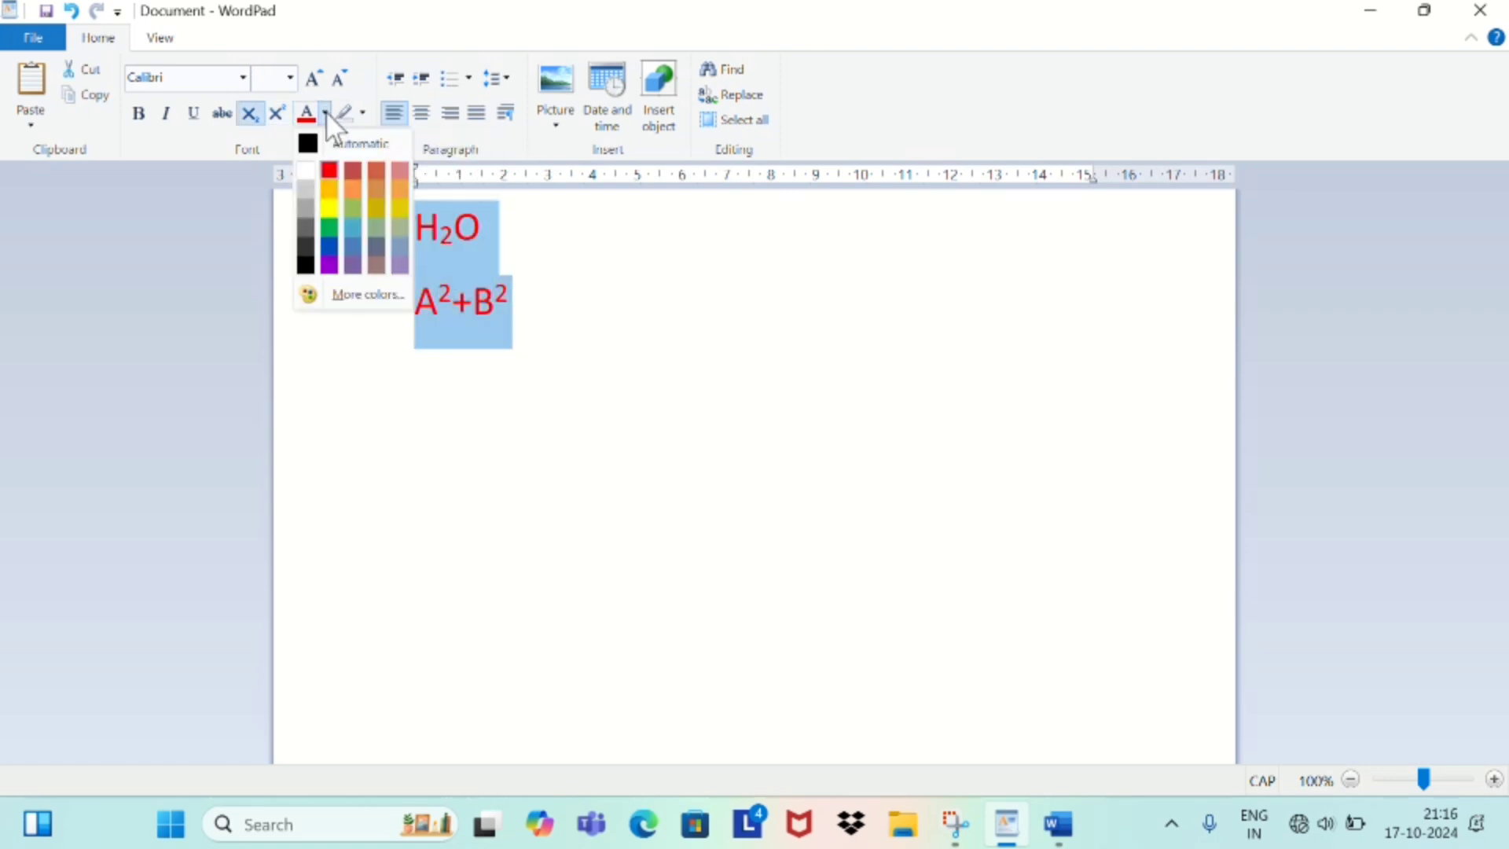
click(305, 150)
click(663, 377)
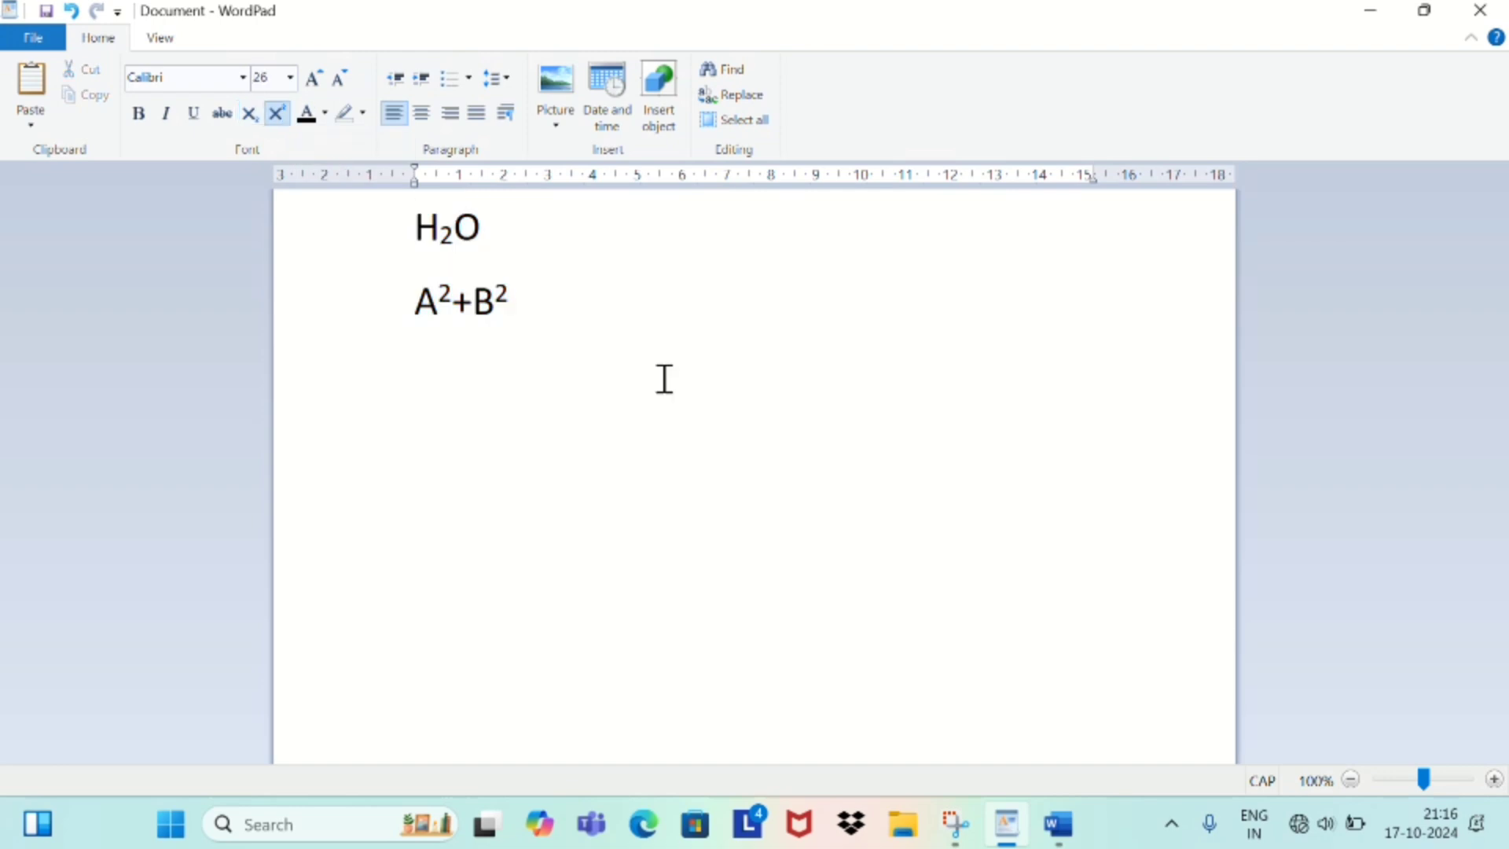
Center the A²+B² line and change its alignment to right.
click(422, 118)
click(449, 118)
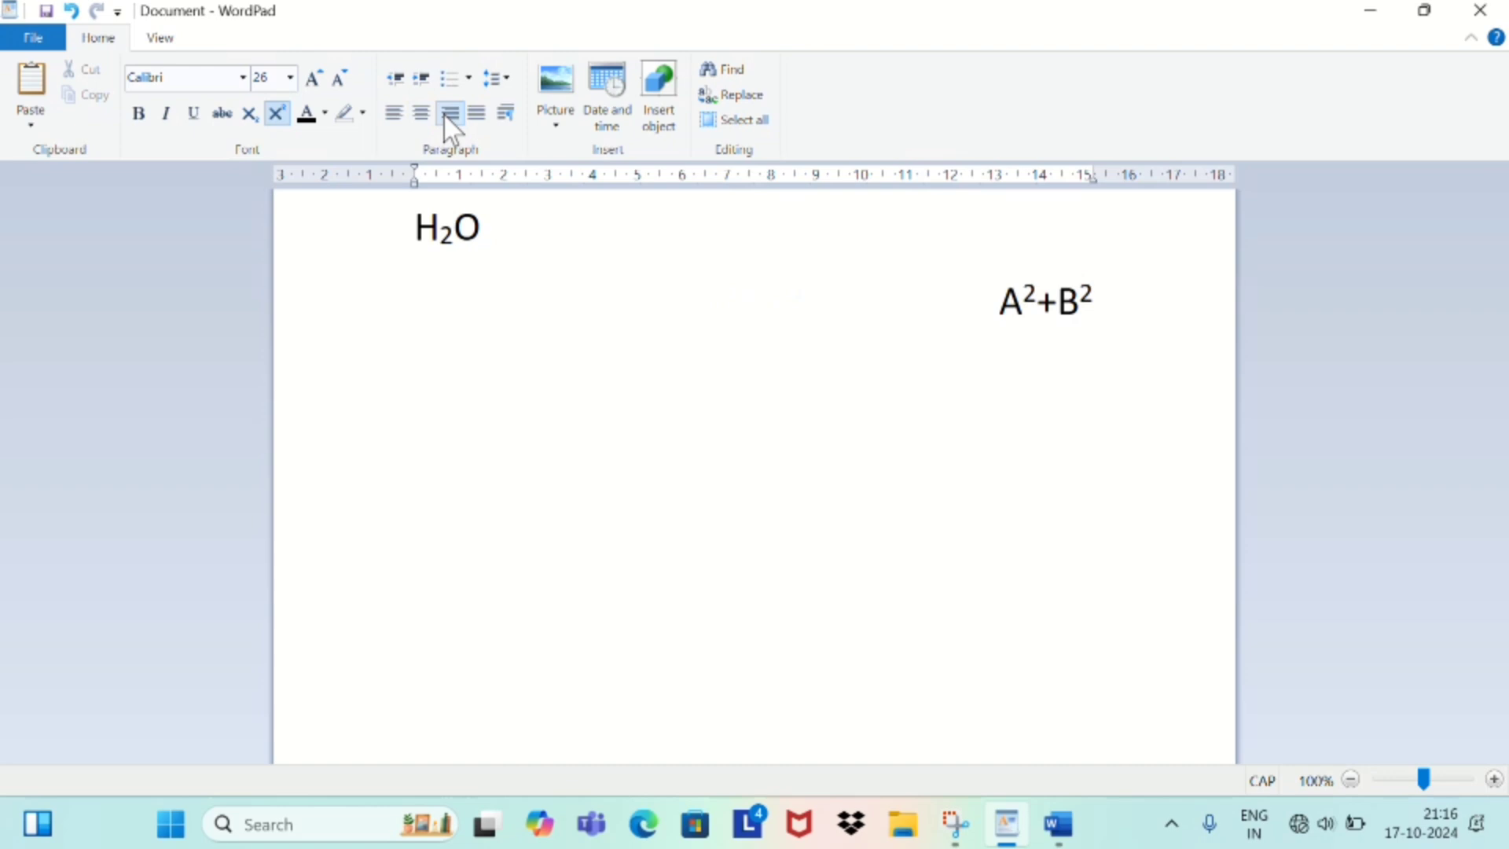
Left-align and justify the A²+B² line, and delete both formula lines from the document.
click(392, 116)
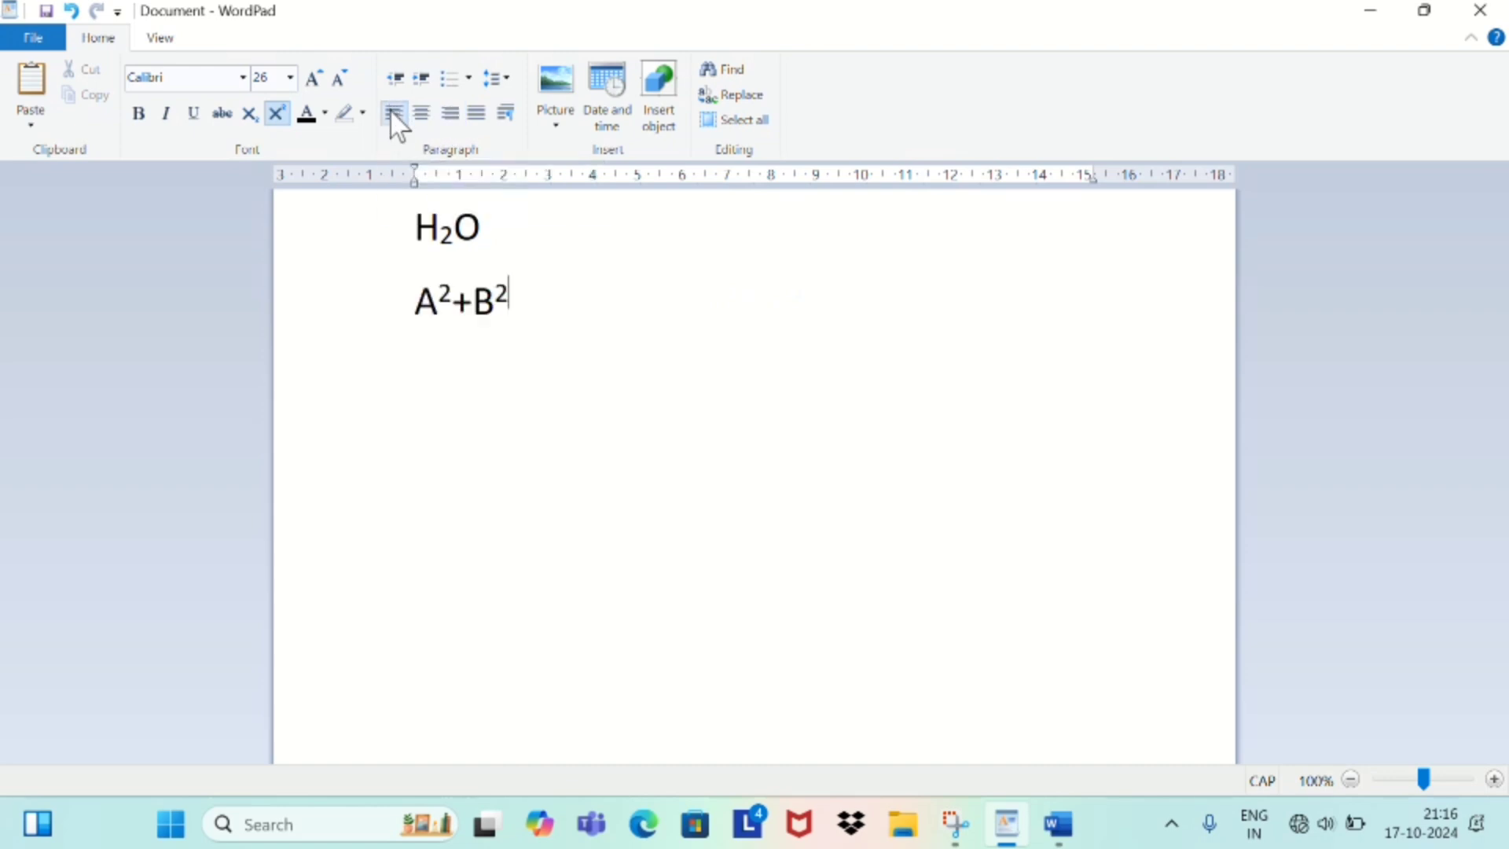
click(475, 112)
drag(526, 299, 381, 229)
key(Delete)
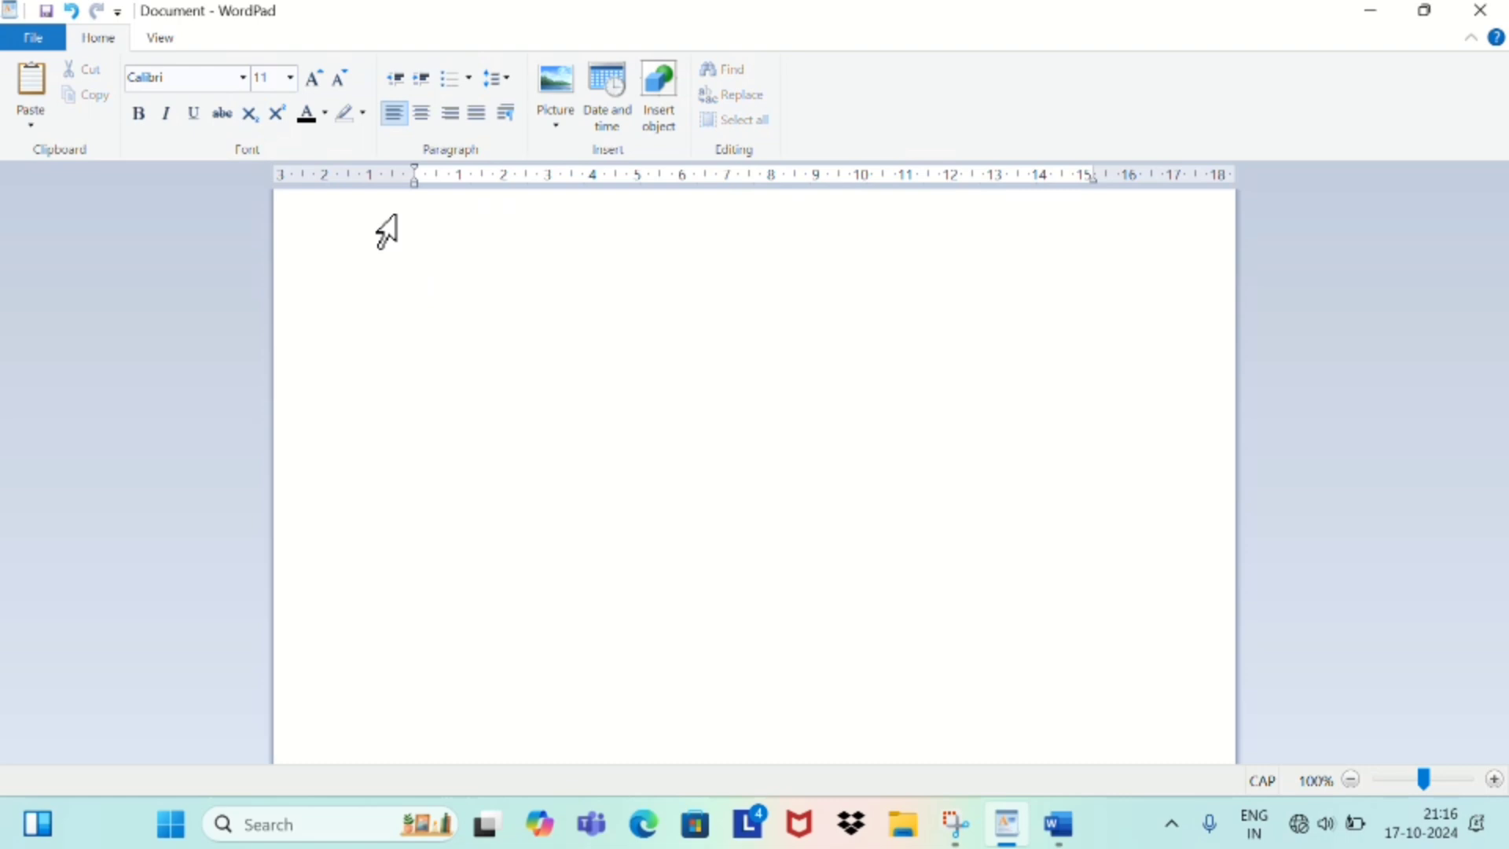
Fill the empty document with five copies of the sample paragraph beginning "Video provides a powerful way to help you prove your point.".
text(Video provides a powerful way to help you prove your point. When you click Online Video, you can paste in the embed code for the video you want to add. You can also type a keyword to search online for the video that best fits your document.)
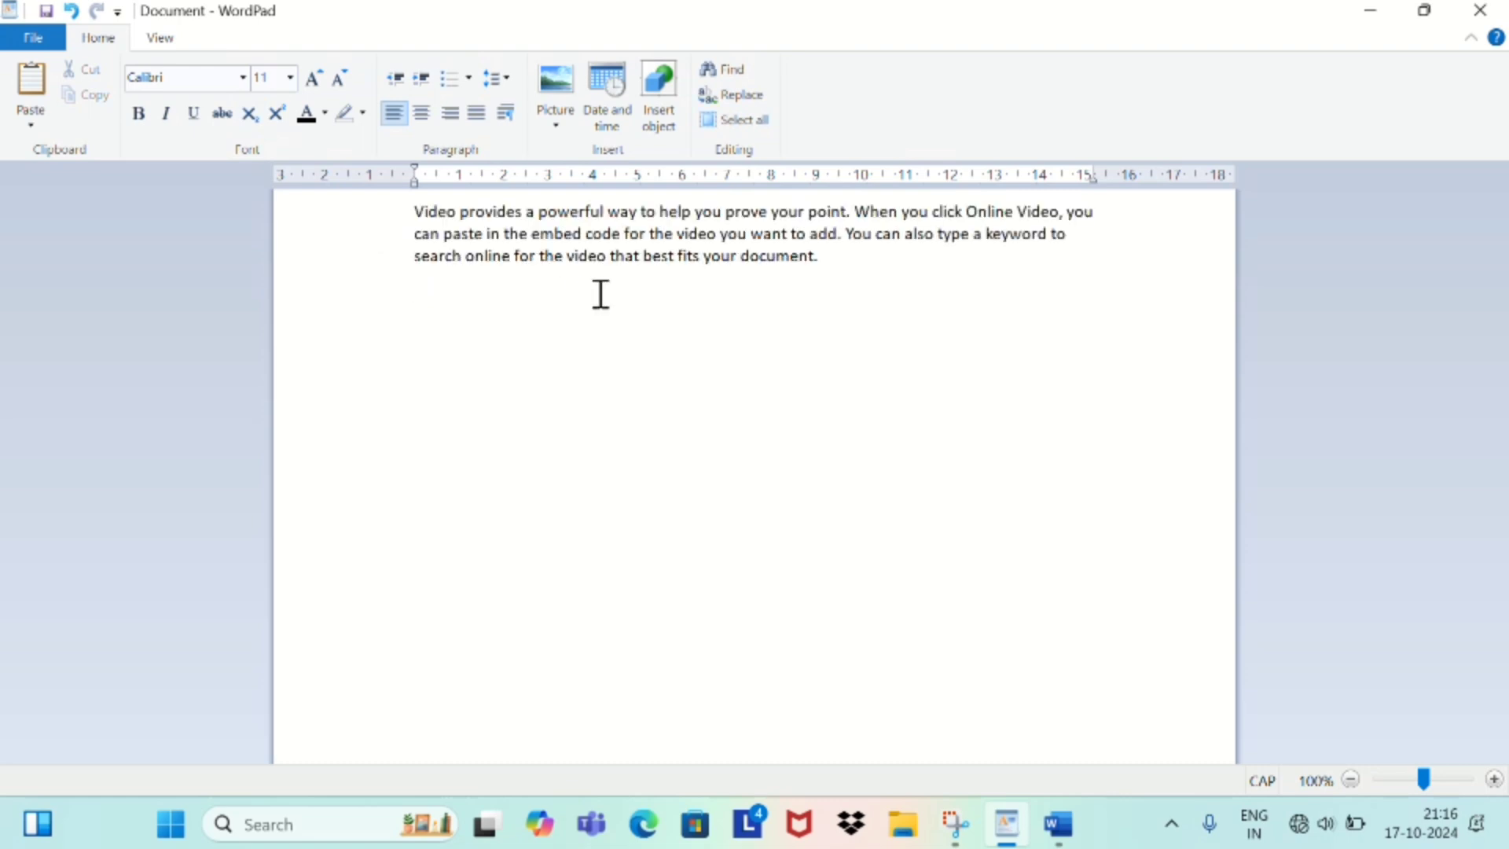
key(ctrl+a)
key(ctrl+v)
key(ctrl+v)
key(ctrl+v)
key(ctrl+v)
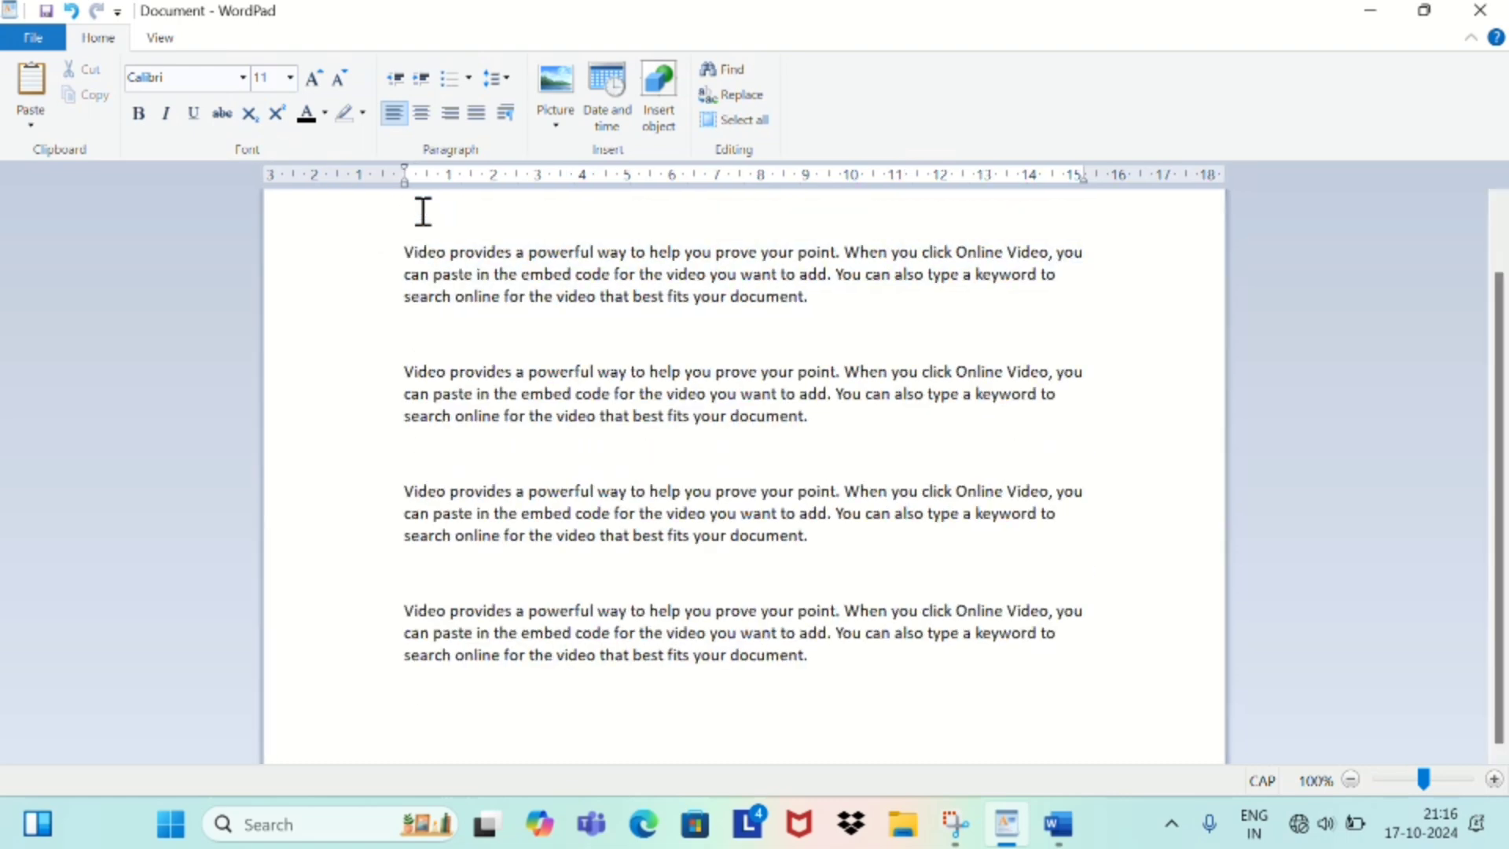
Remove the blank lines between the five sample paragraphs.
click(425, 338)
key(BackSpace)
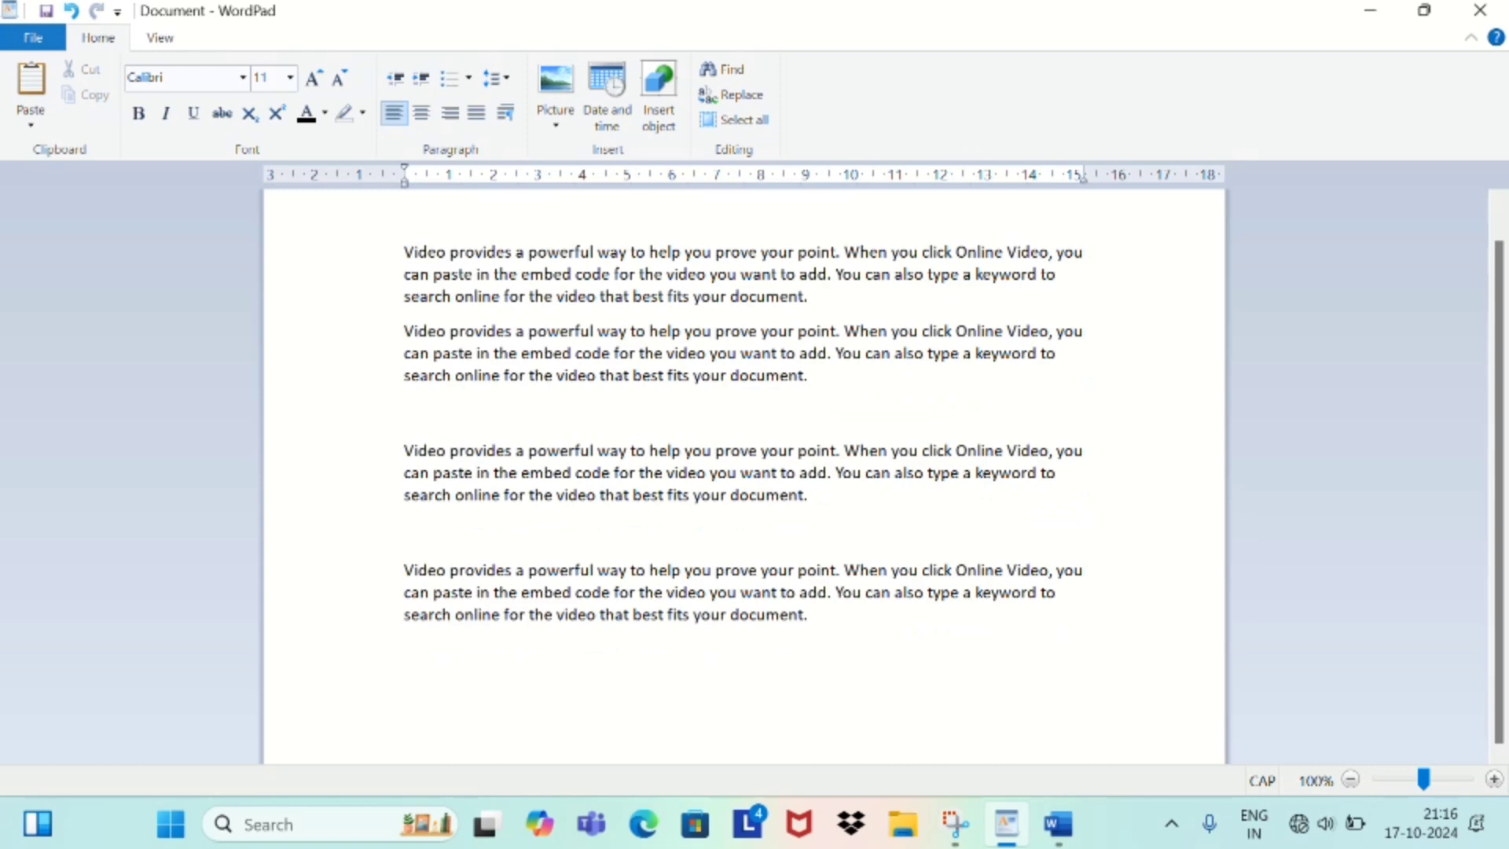
click(410, 410)
key(BackSpace)
click(458, 304)
key(BackSpace)
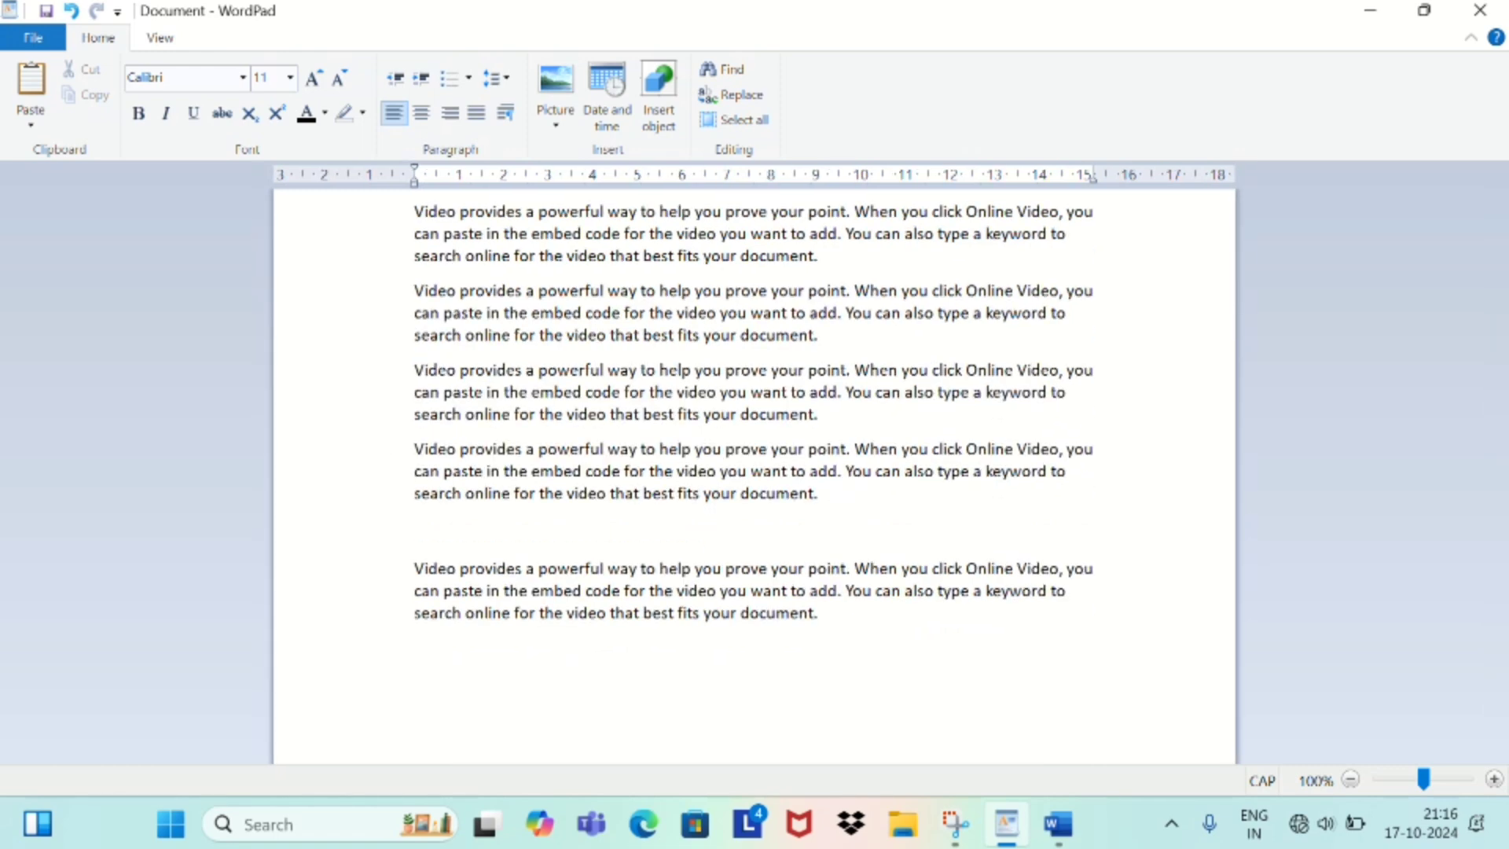
click(468, 545)
key(BackSpace)
Try center, left and right alignment on all five paragraphs, and finish by justifying them.
drag(393, 212, 646, 628)
click(423, 111)
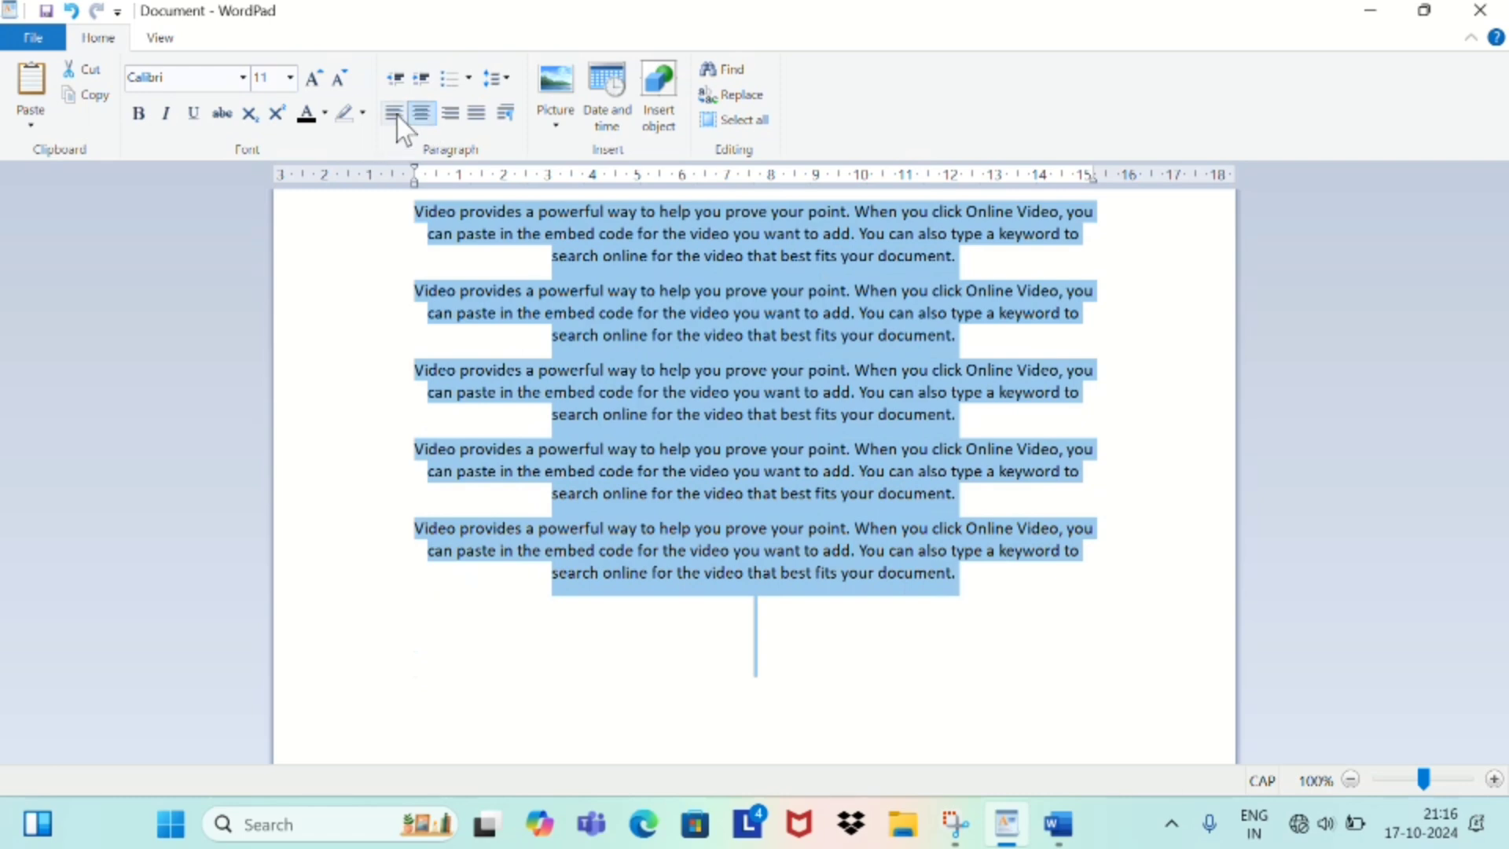
click(396, 113)
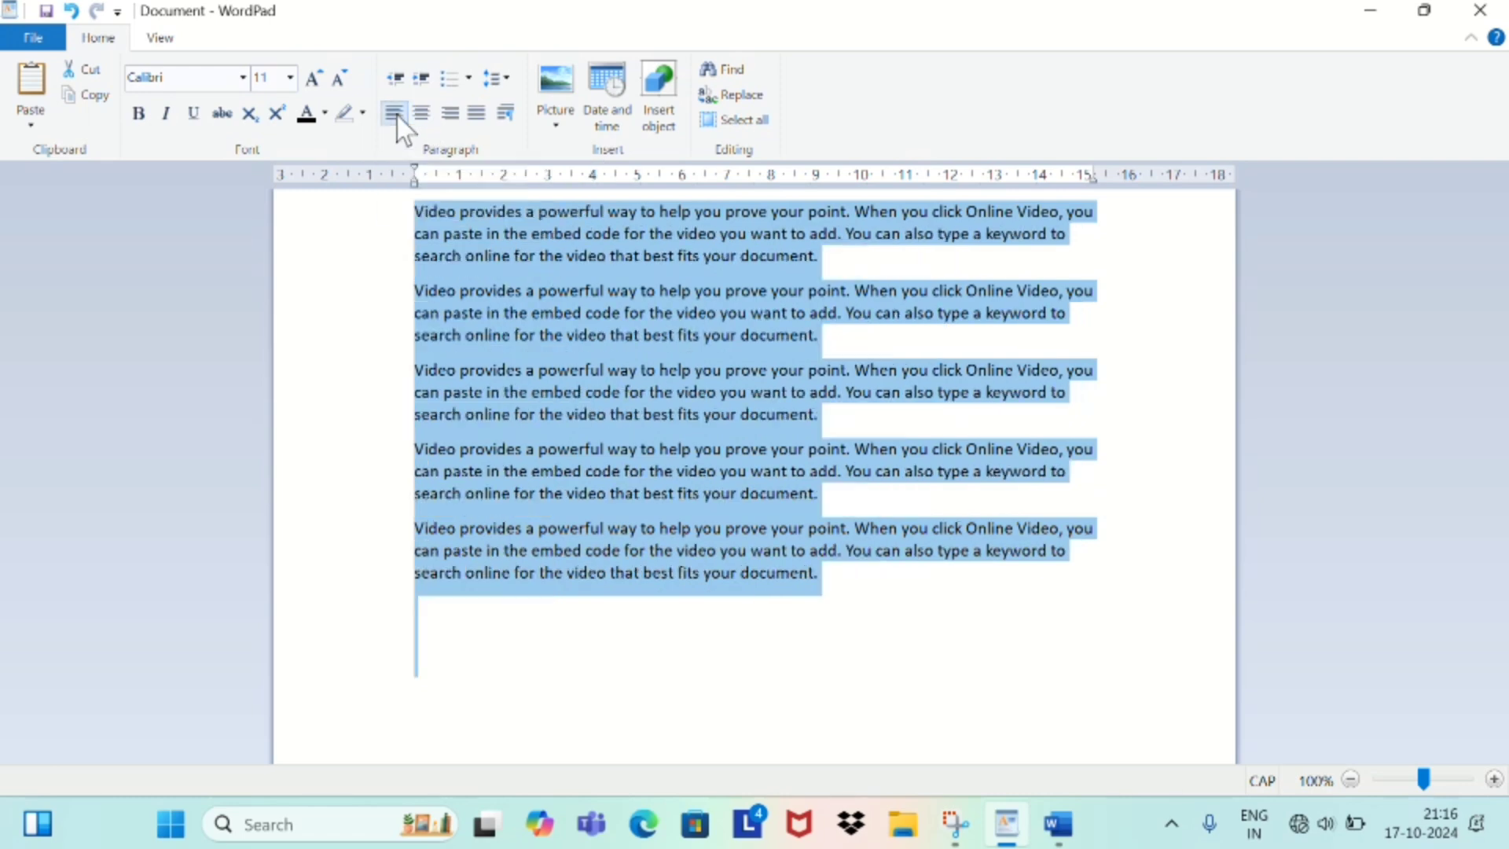
click(454, 116)
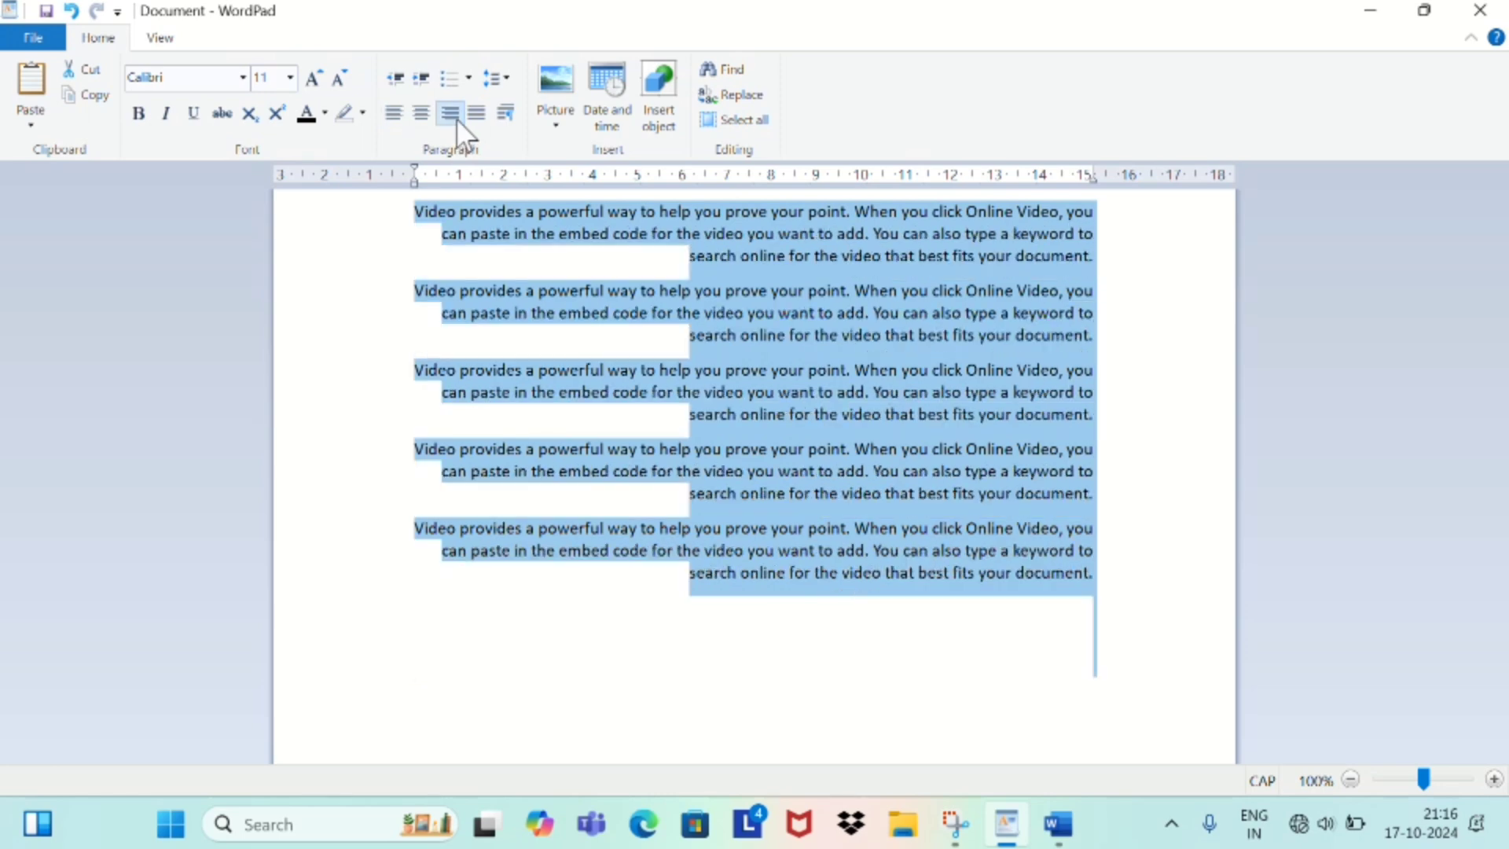
click(481, 115)
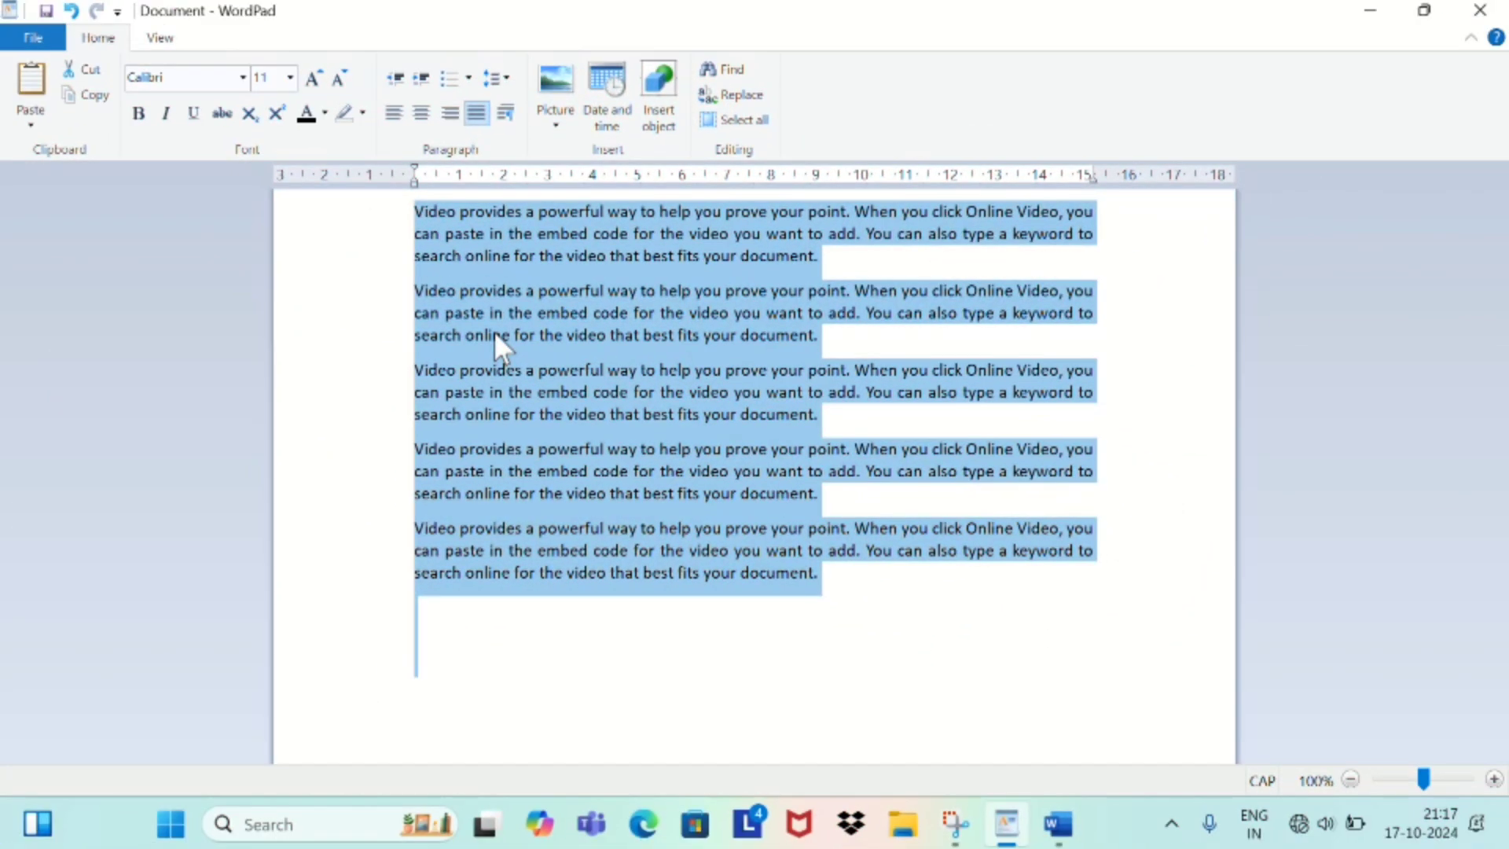
Format all the paragraphs as a bulleted list.
click(468, 77)
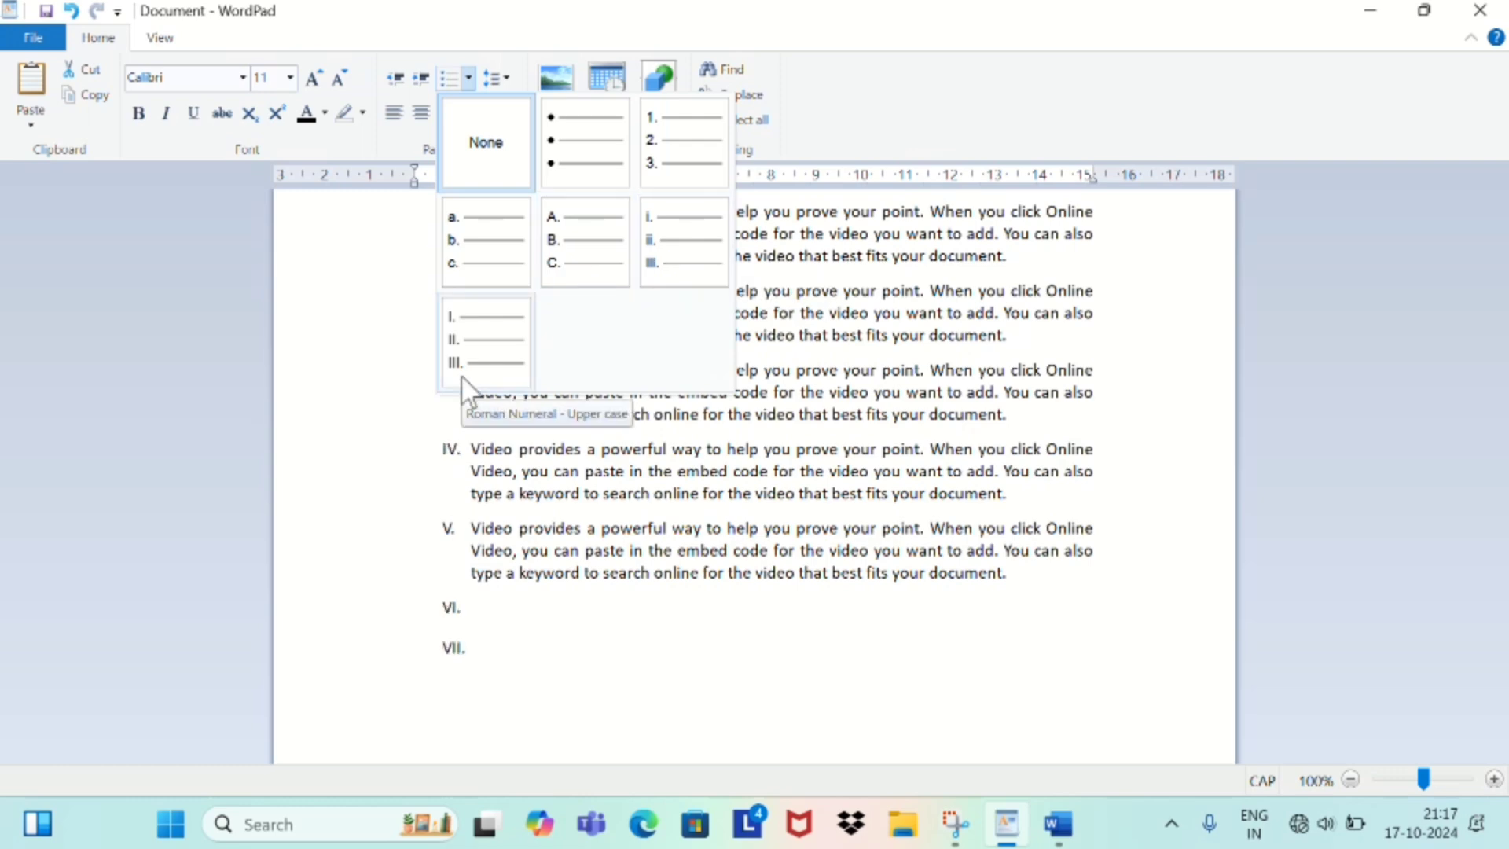
click(593, 151)
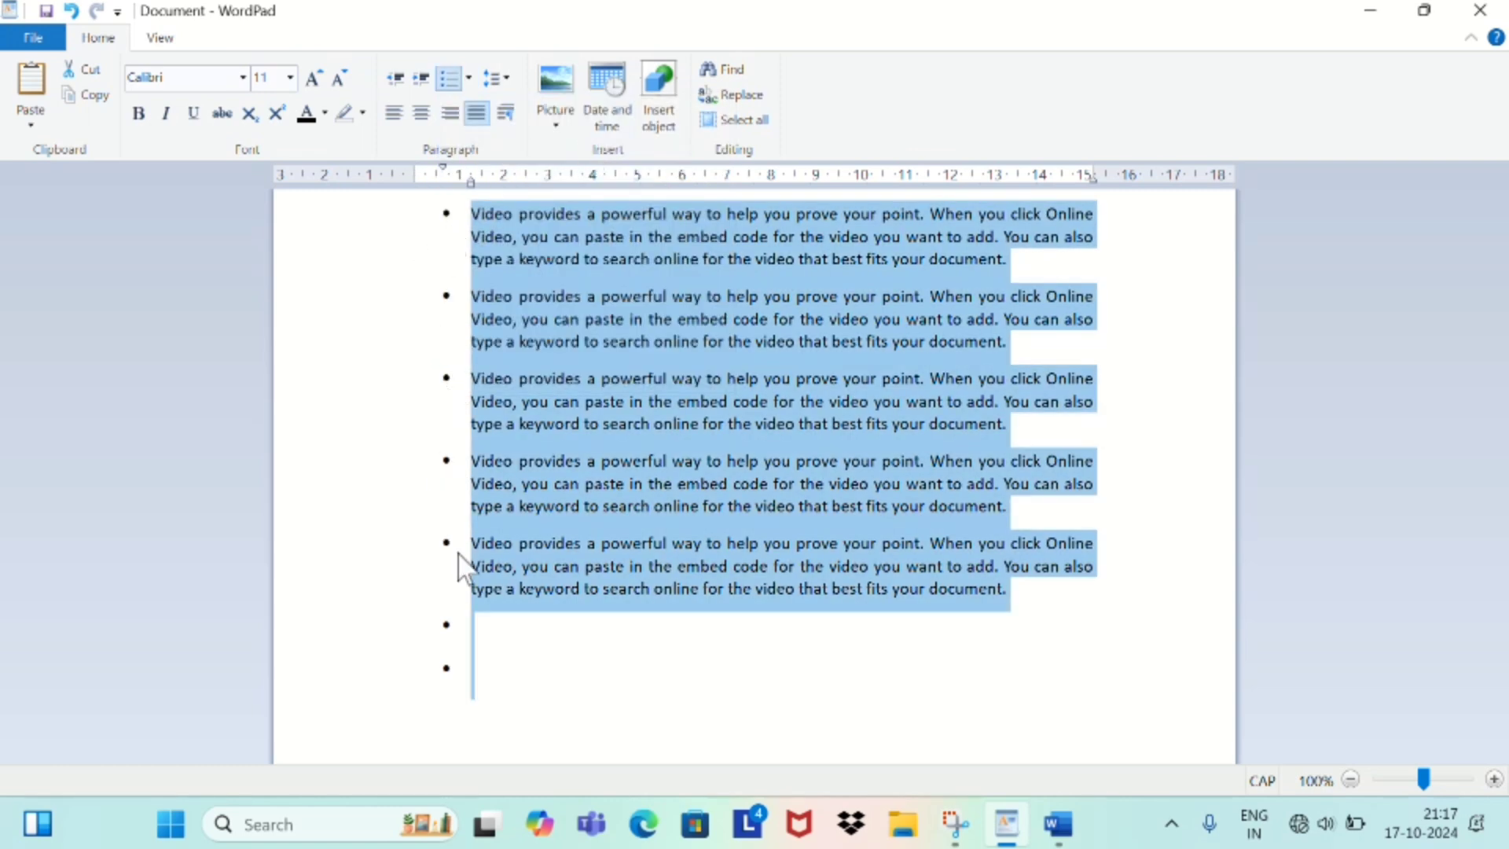
click(533, 352)
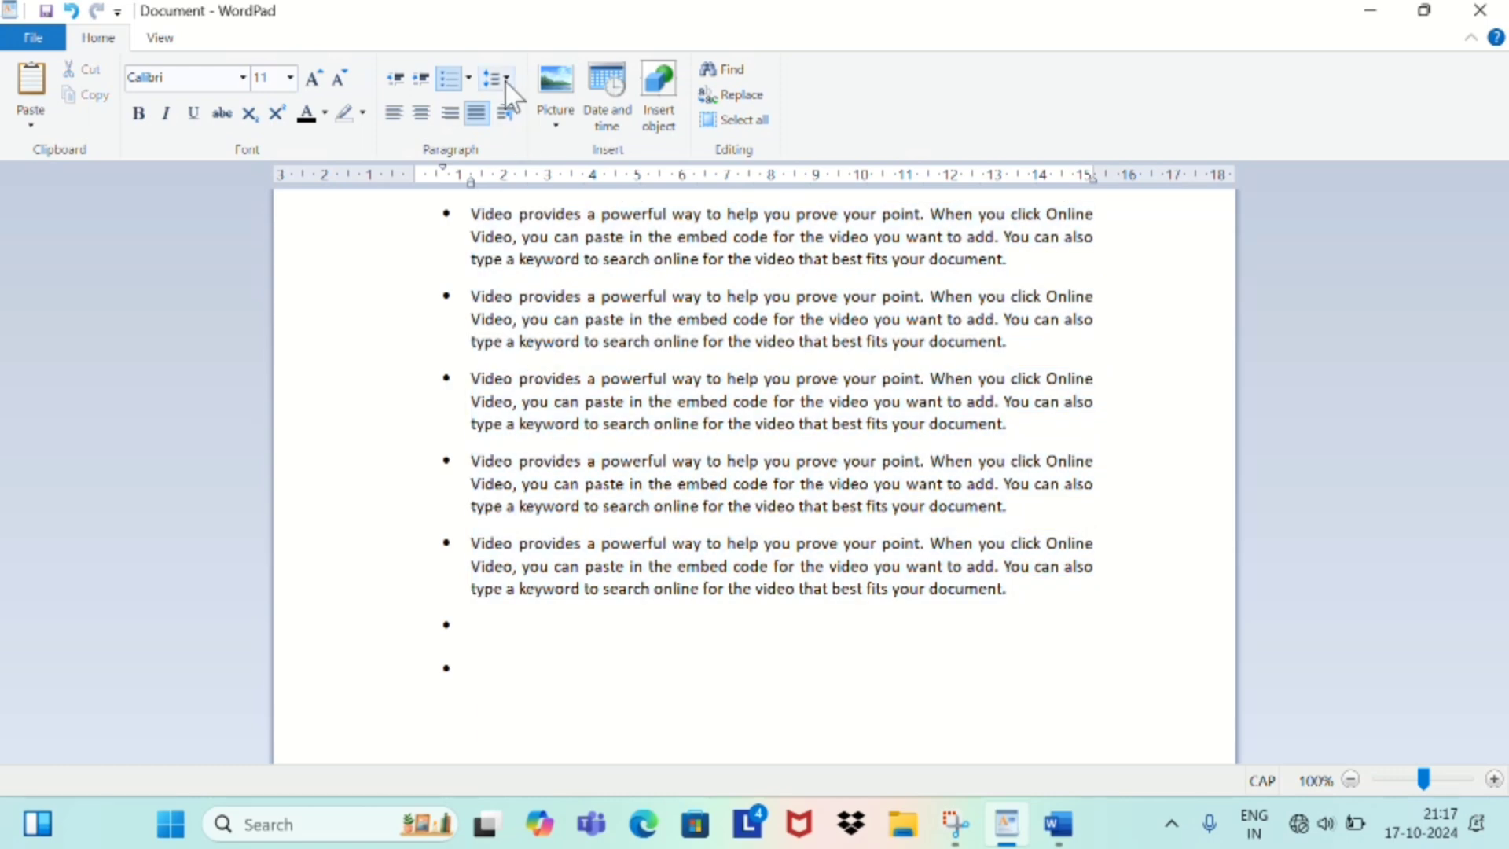
Set the line spacing of the whole bulleted list to 2, and reduce it to 1.0.
key(ctrl+a)
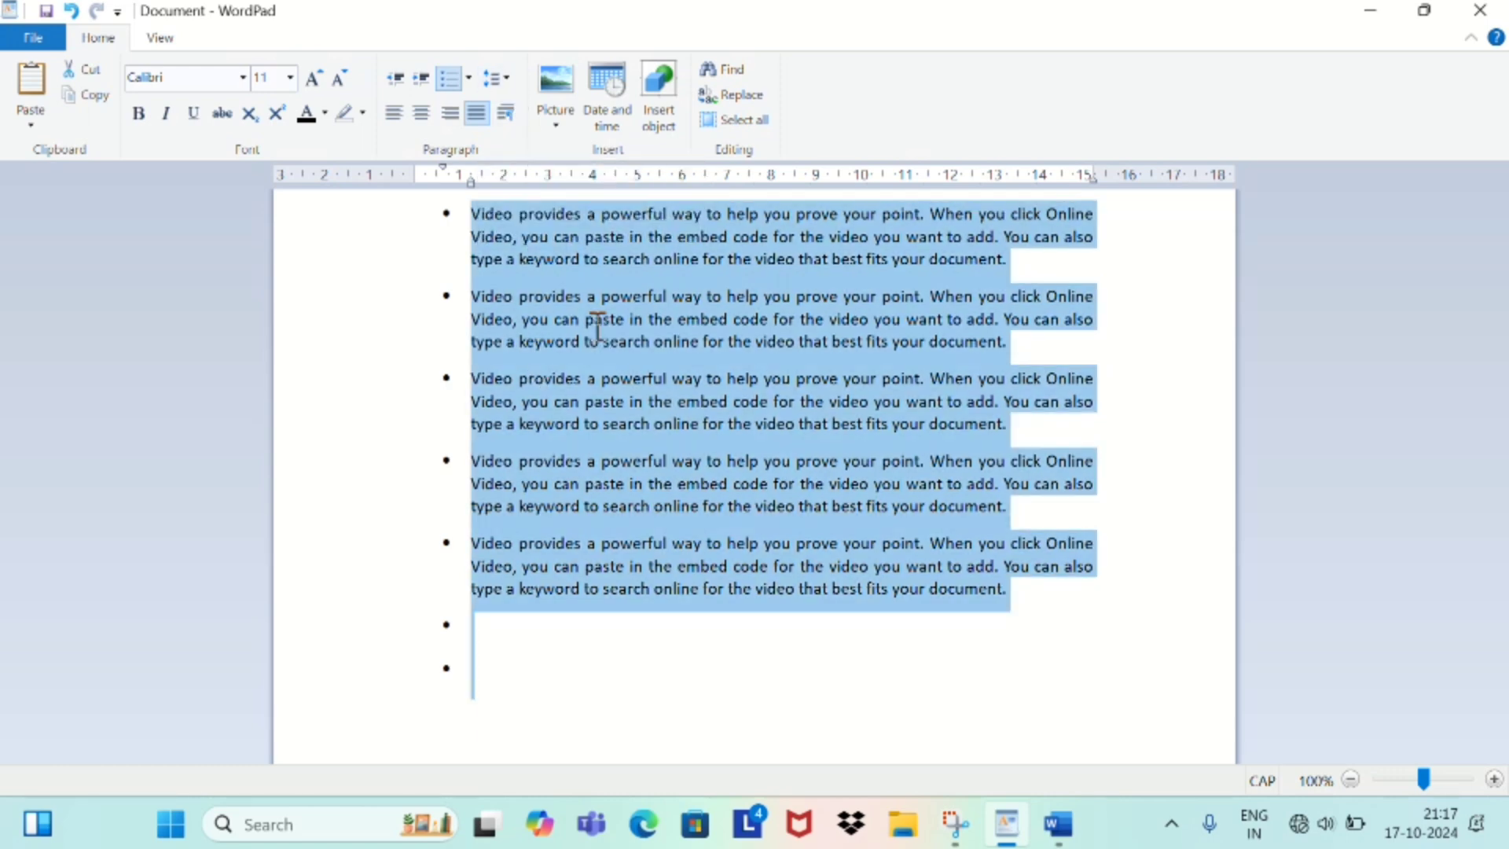
click(508, 82)
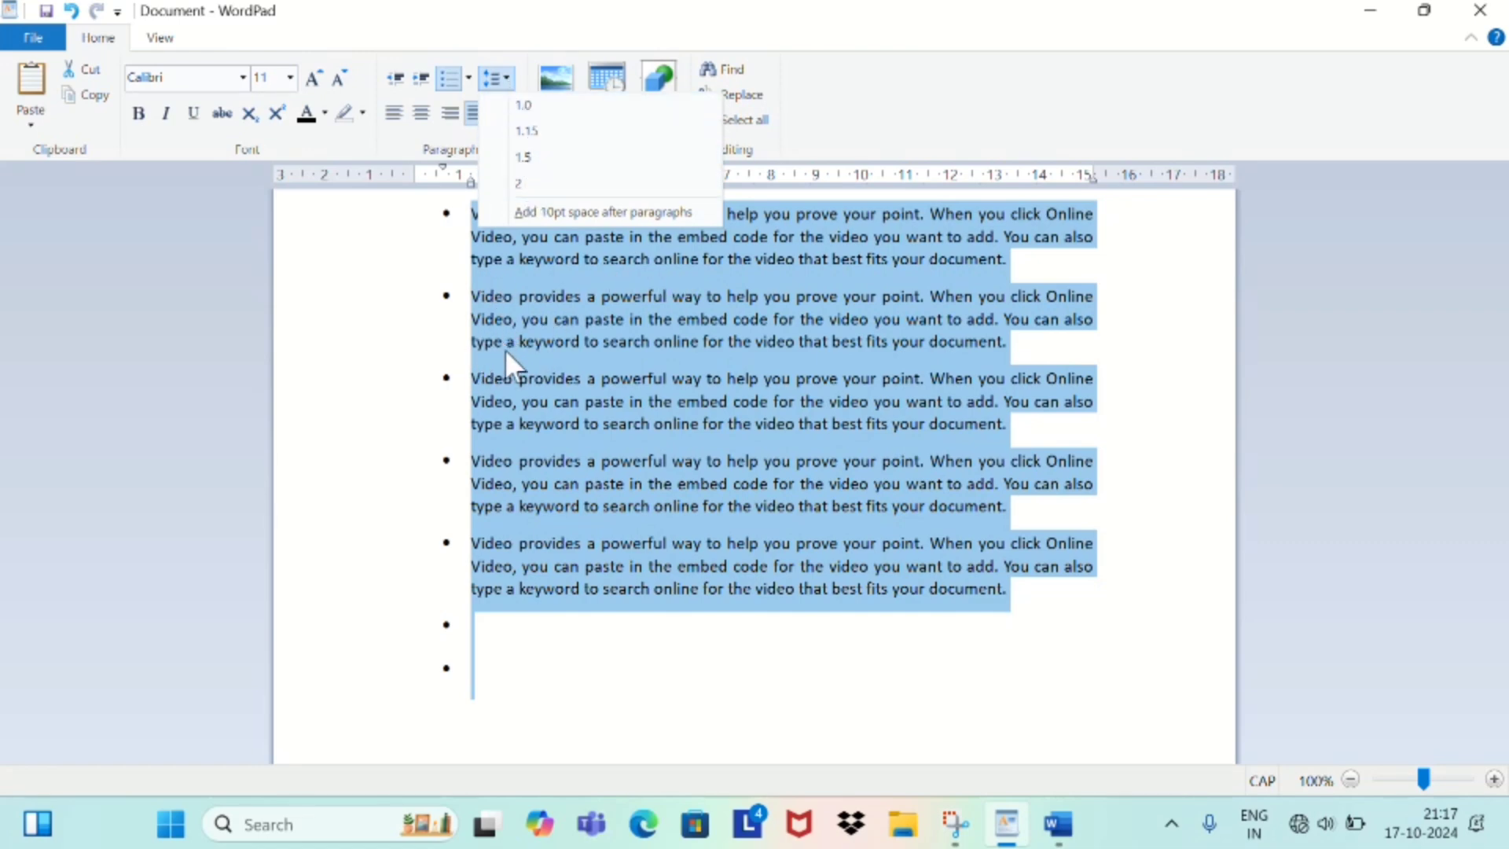
click(576, 182)
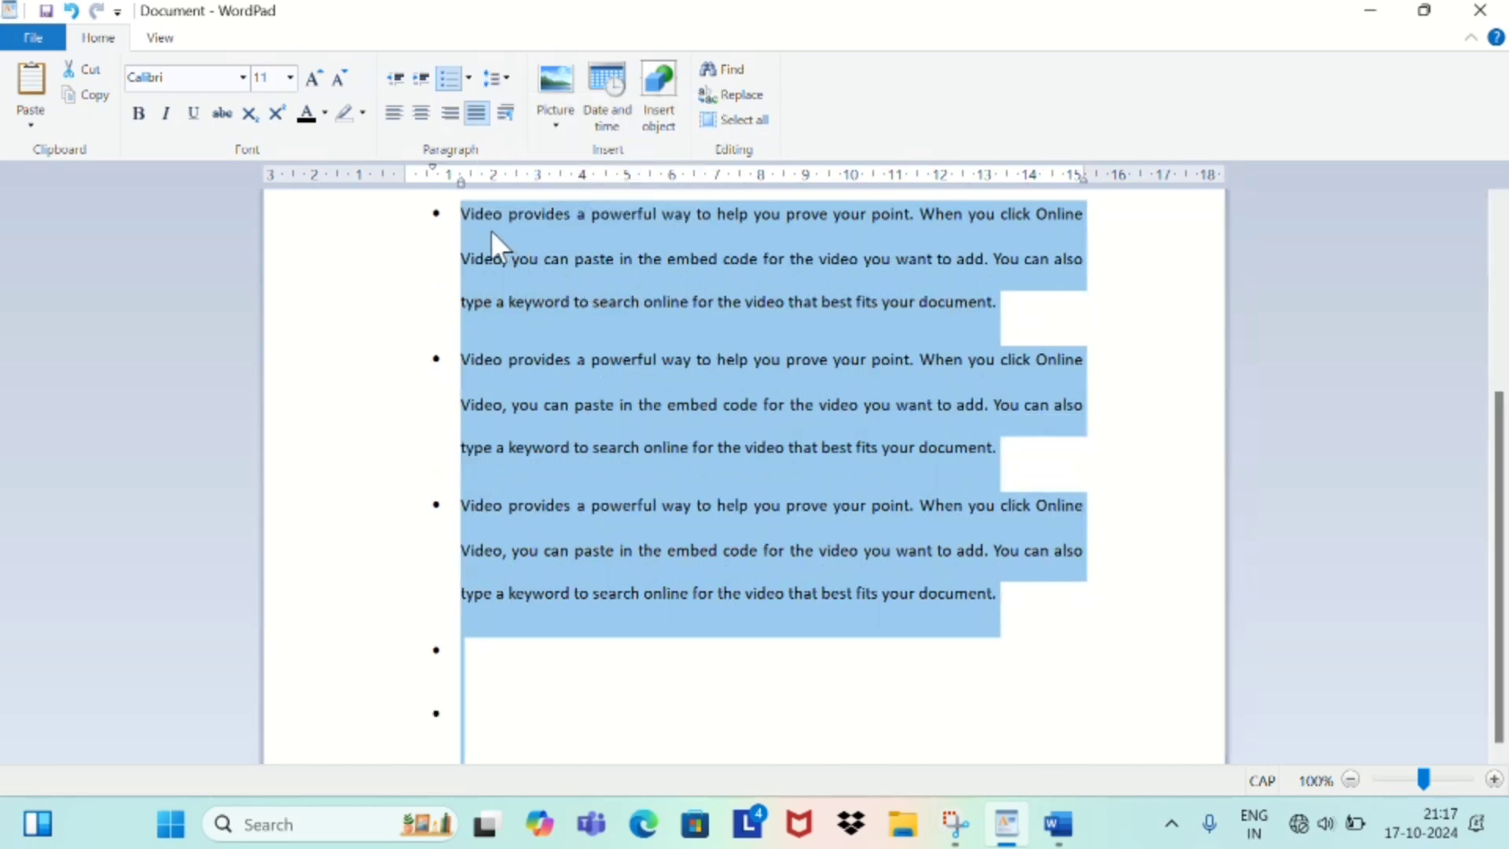
click(505, 80)
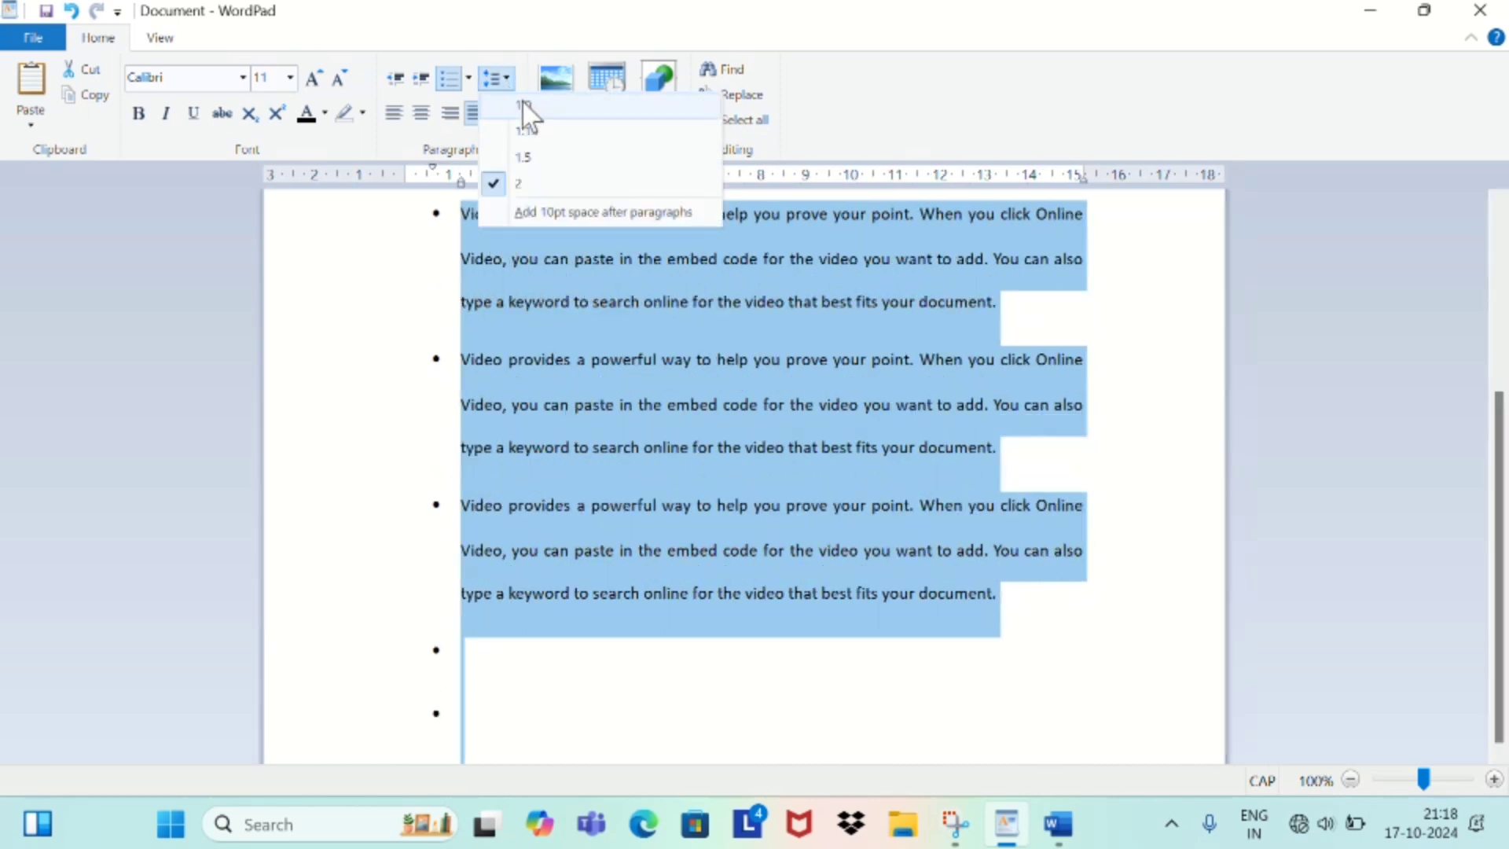
click(523, 108)
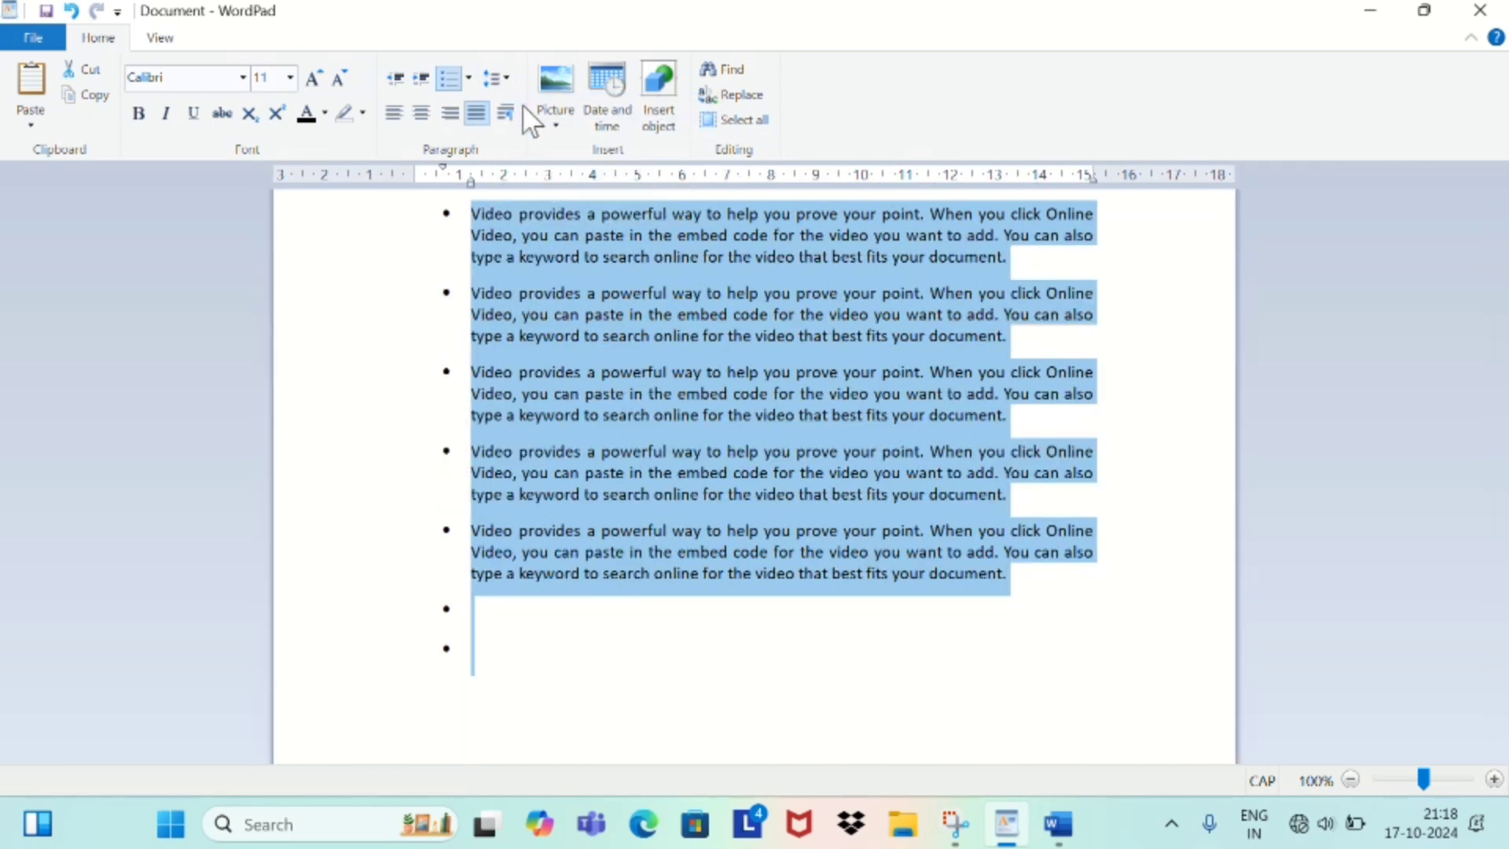
click(542, 278)
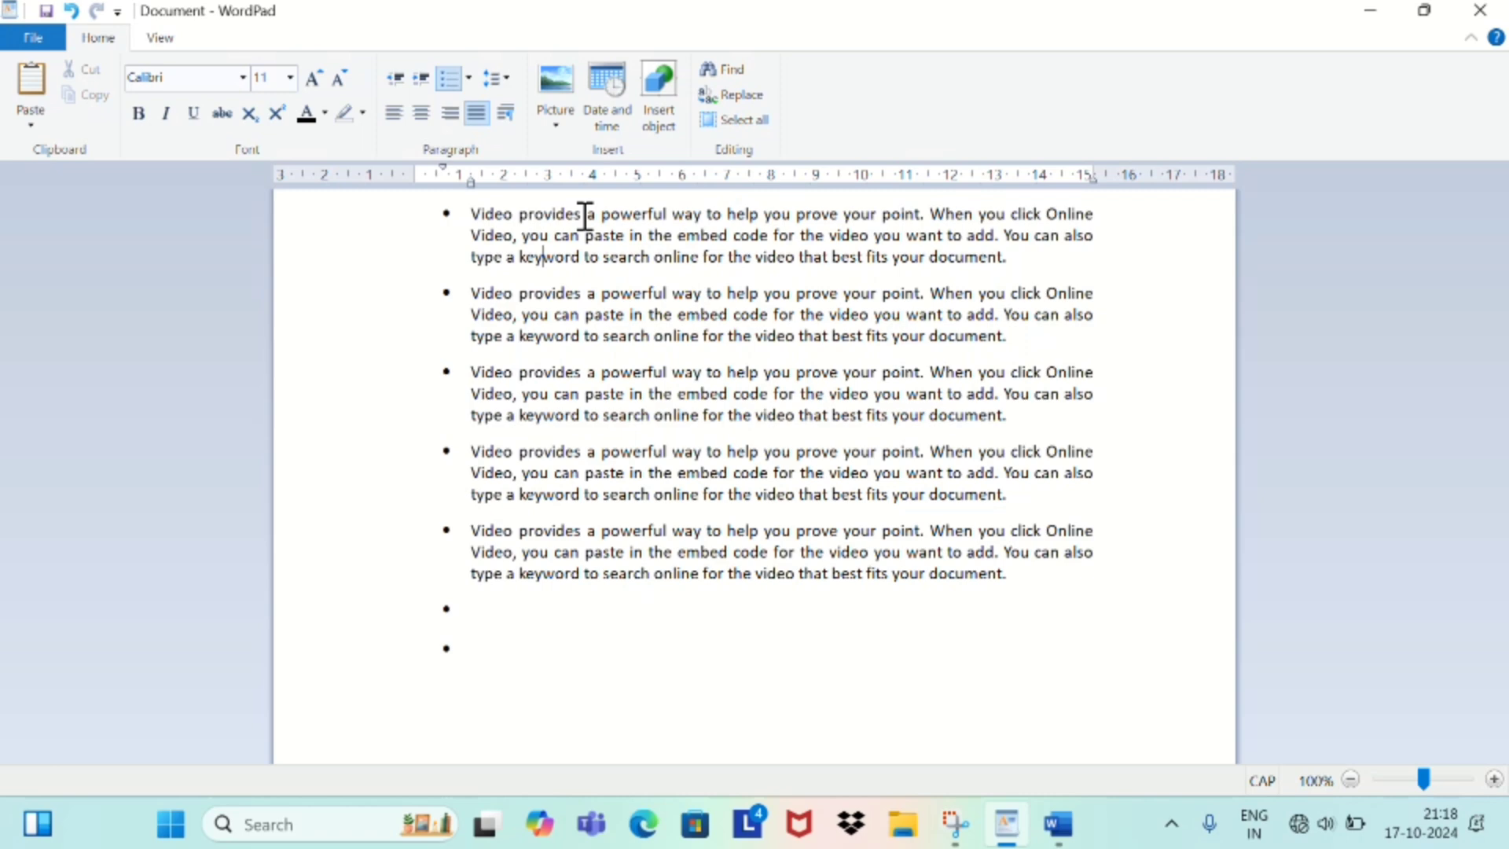
click(556, 126)
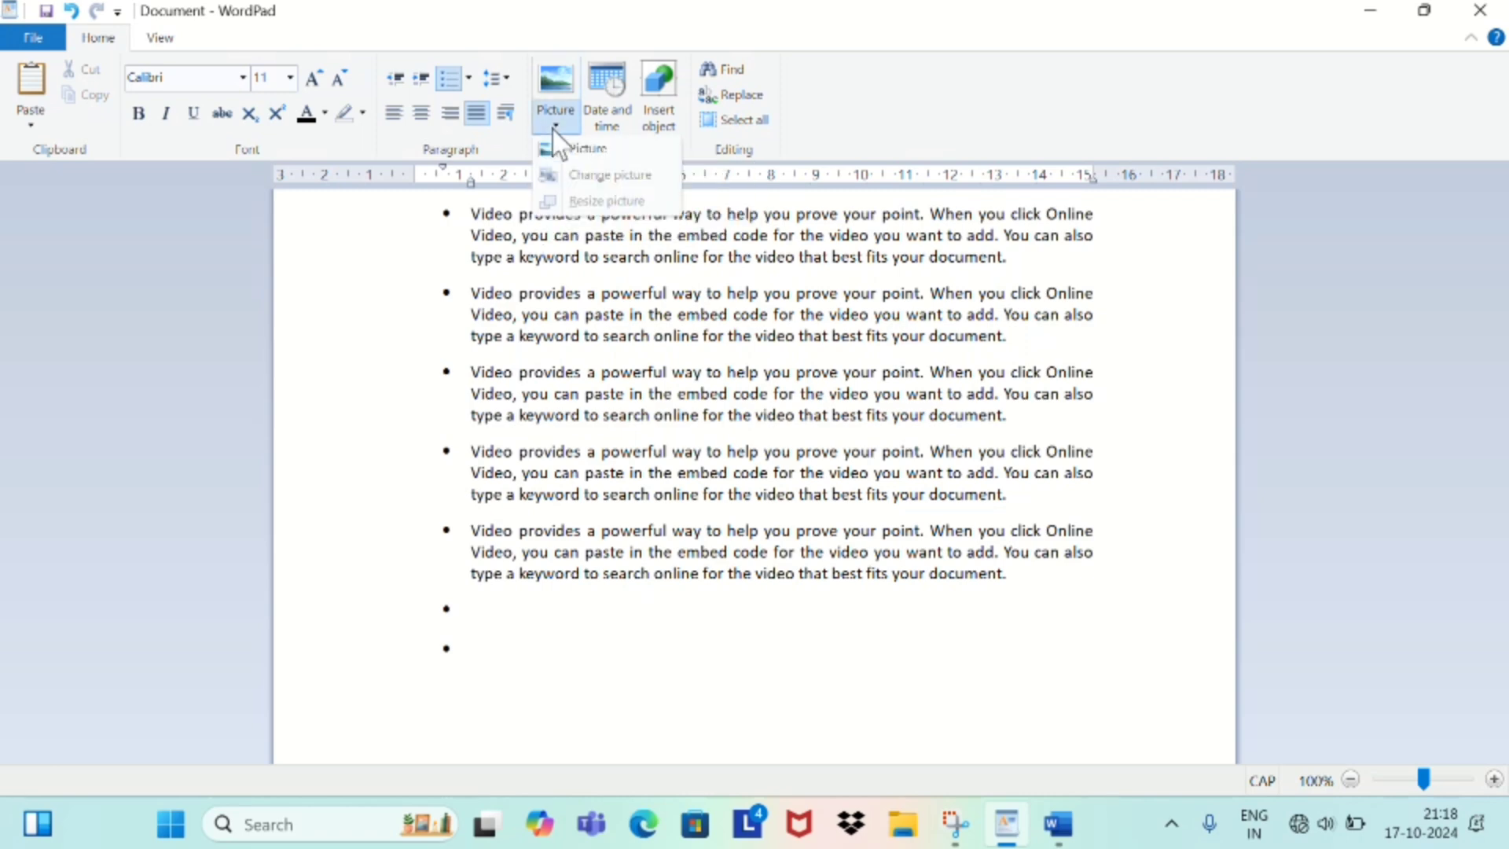
click(554, 128)
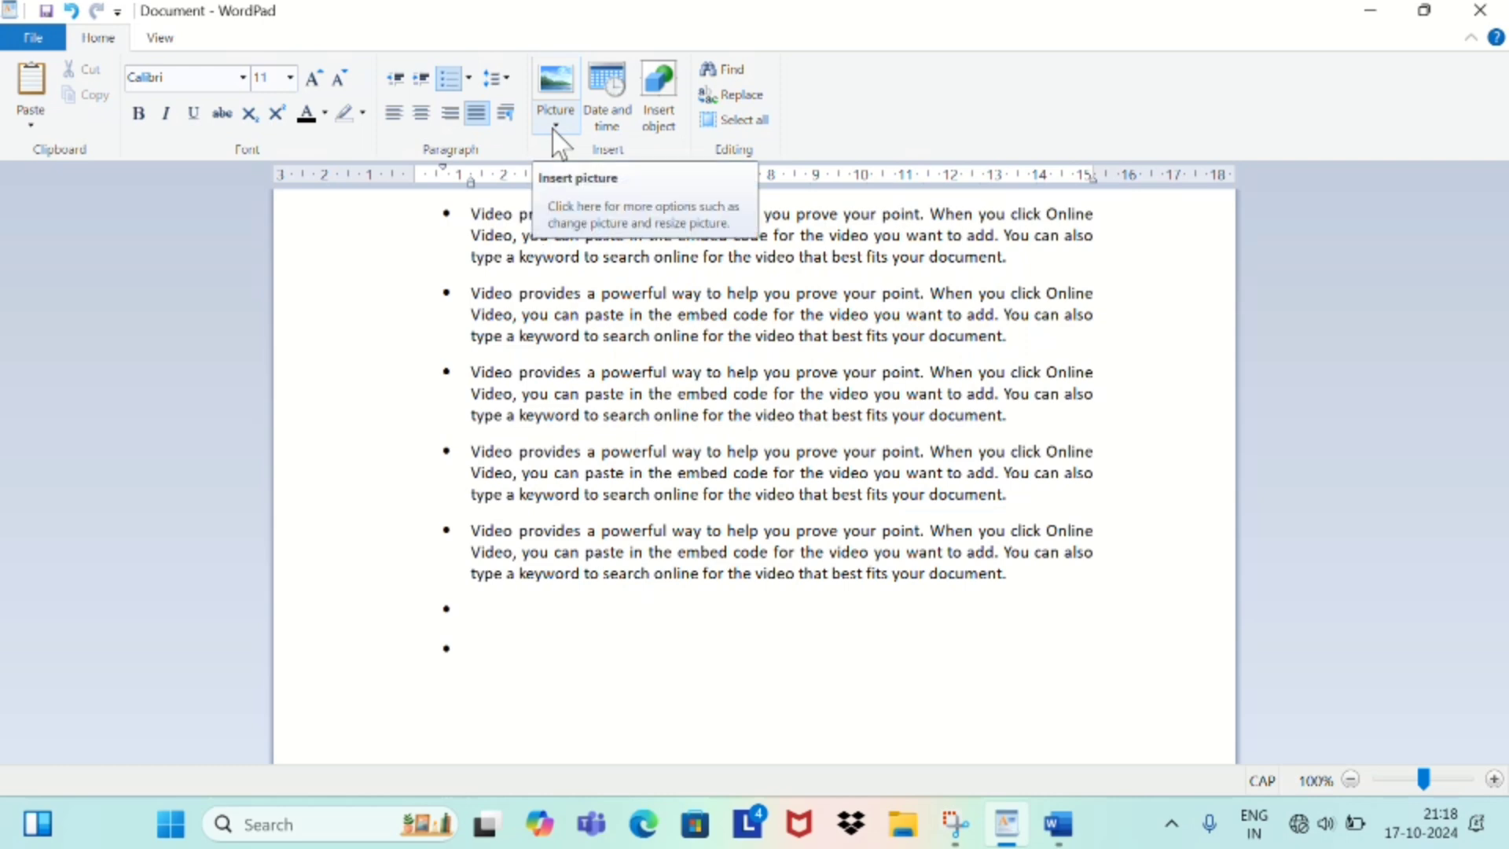
click(554, 128)
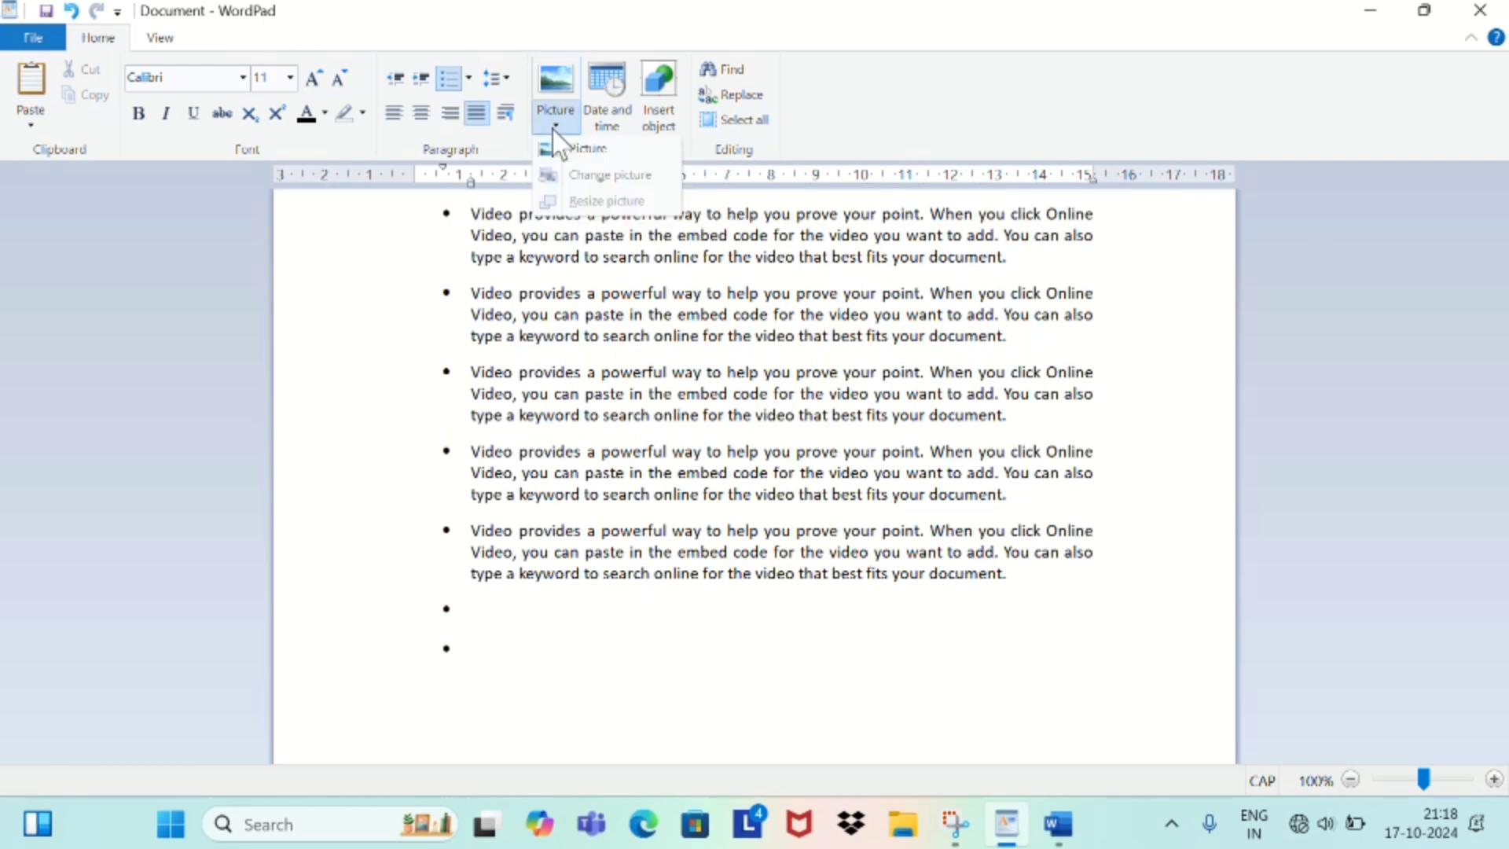
click(581, 157)
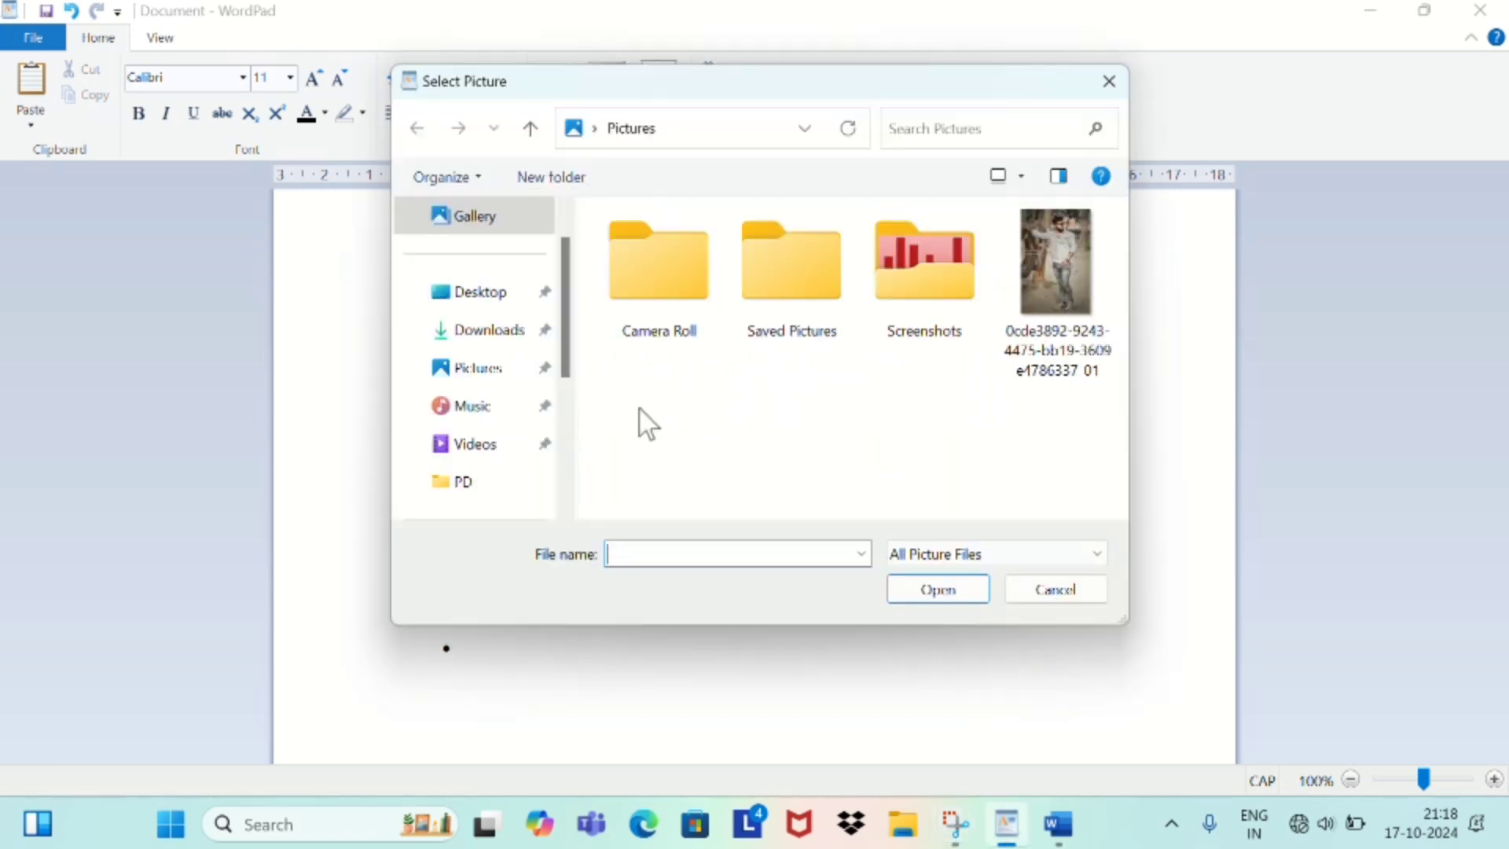
double_click(894, 286)
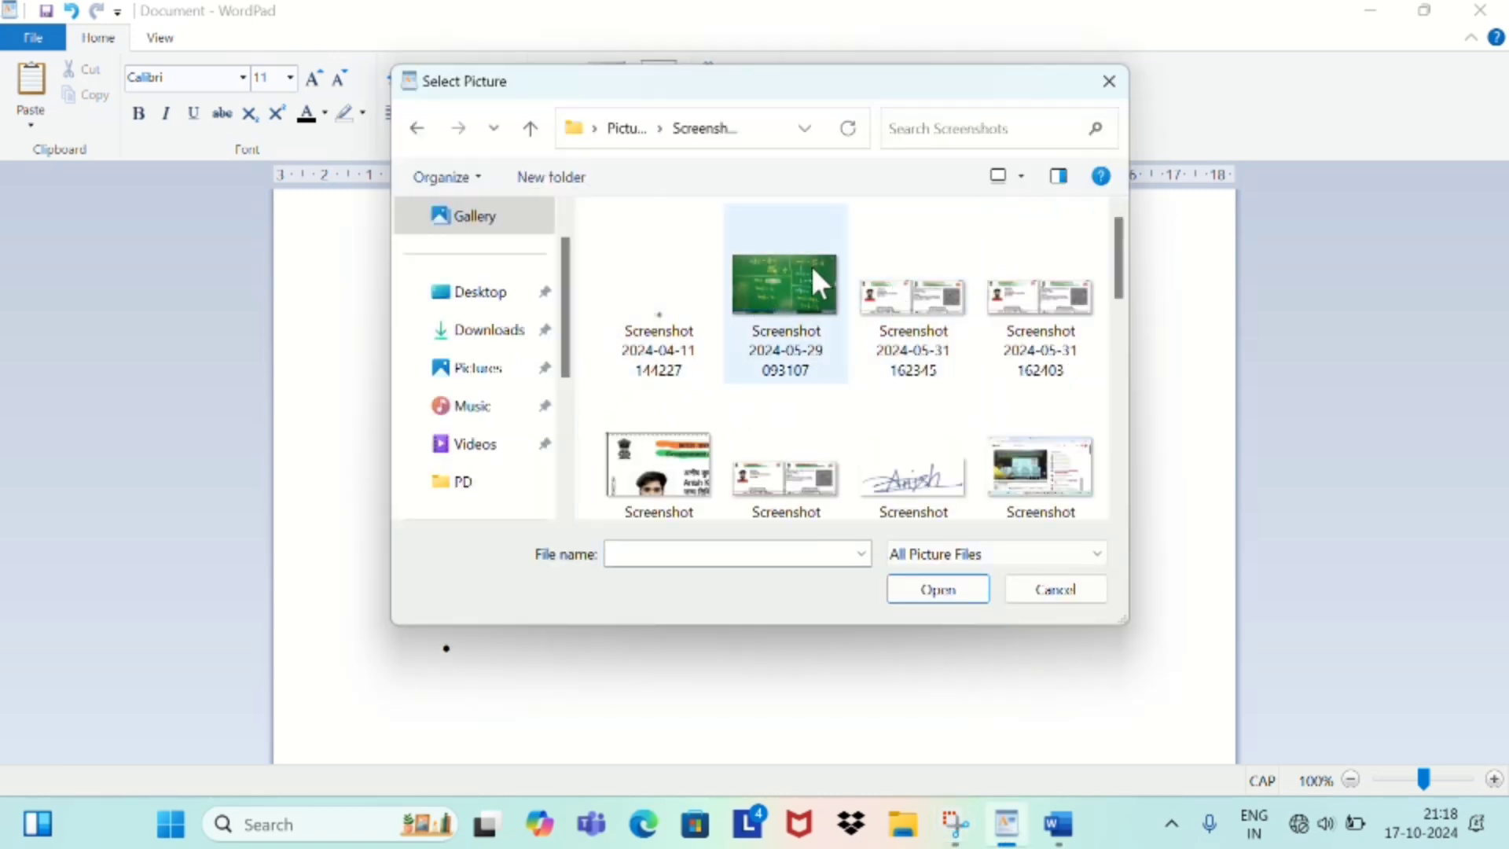
click(766, 290)
click(915, 595)
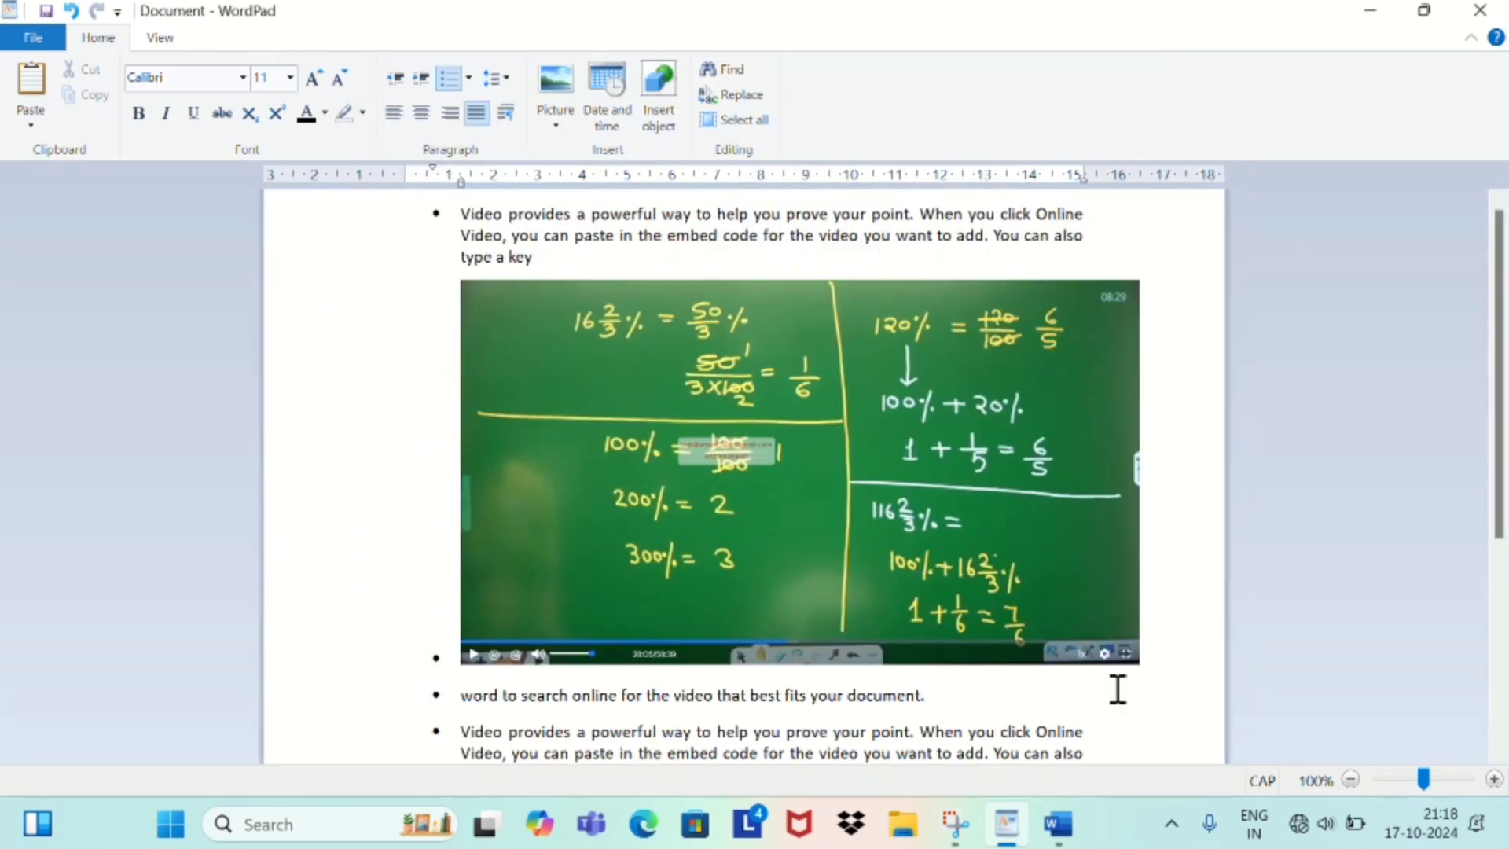
click(1119, 328)
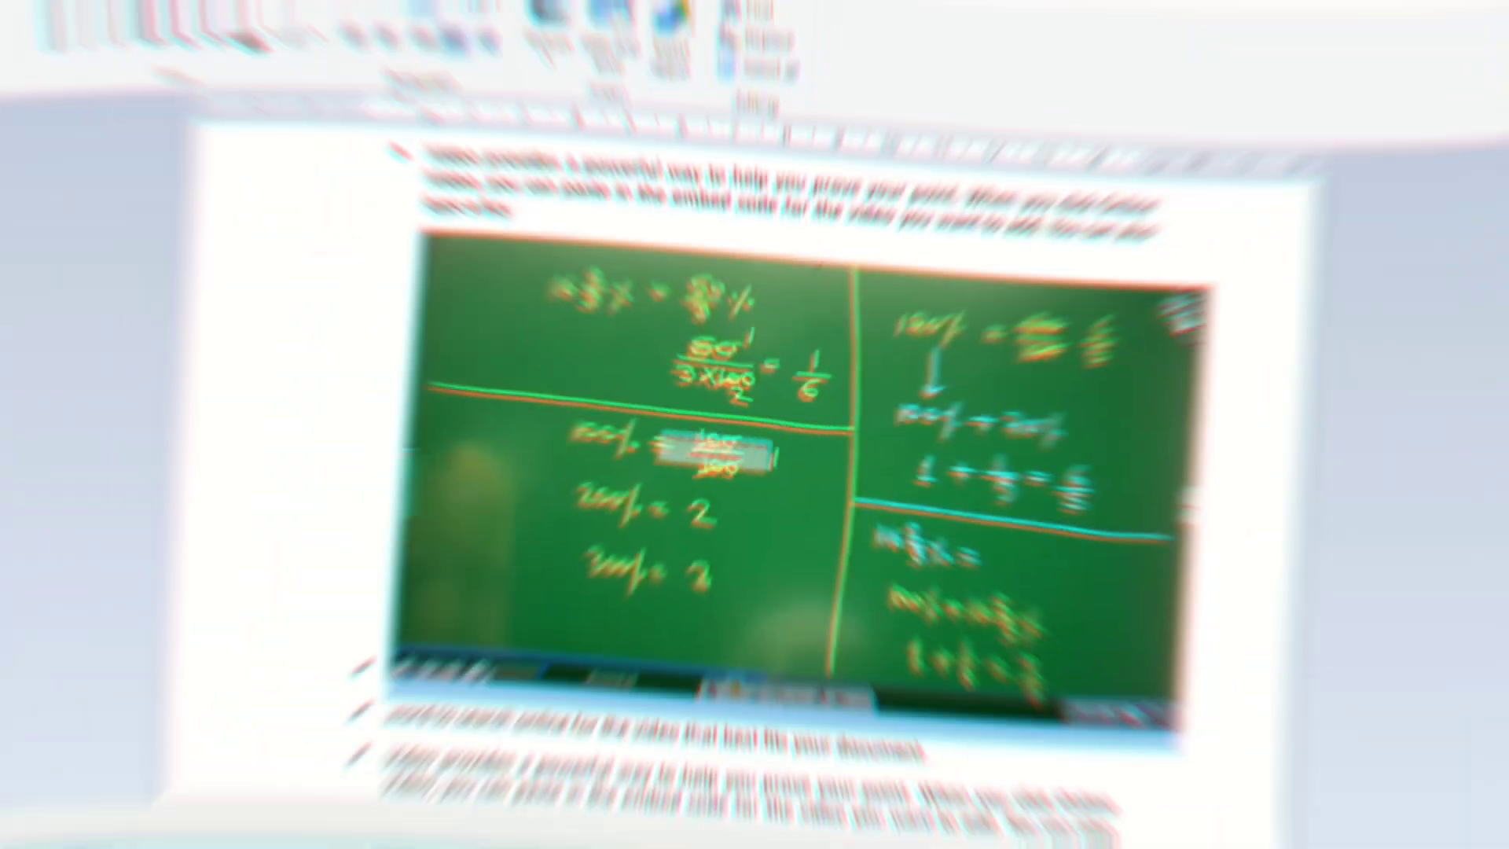
drag(1136, 285, 977, 352)
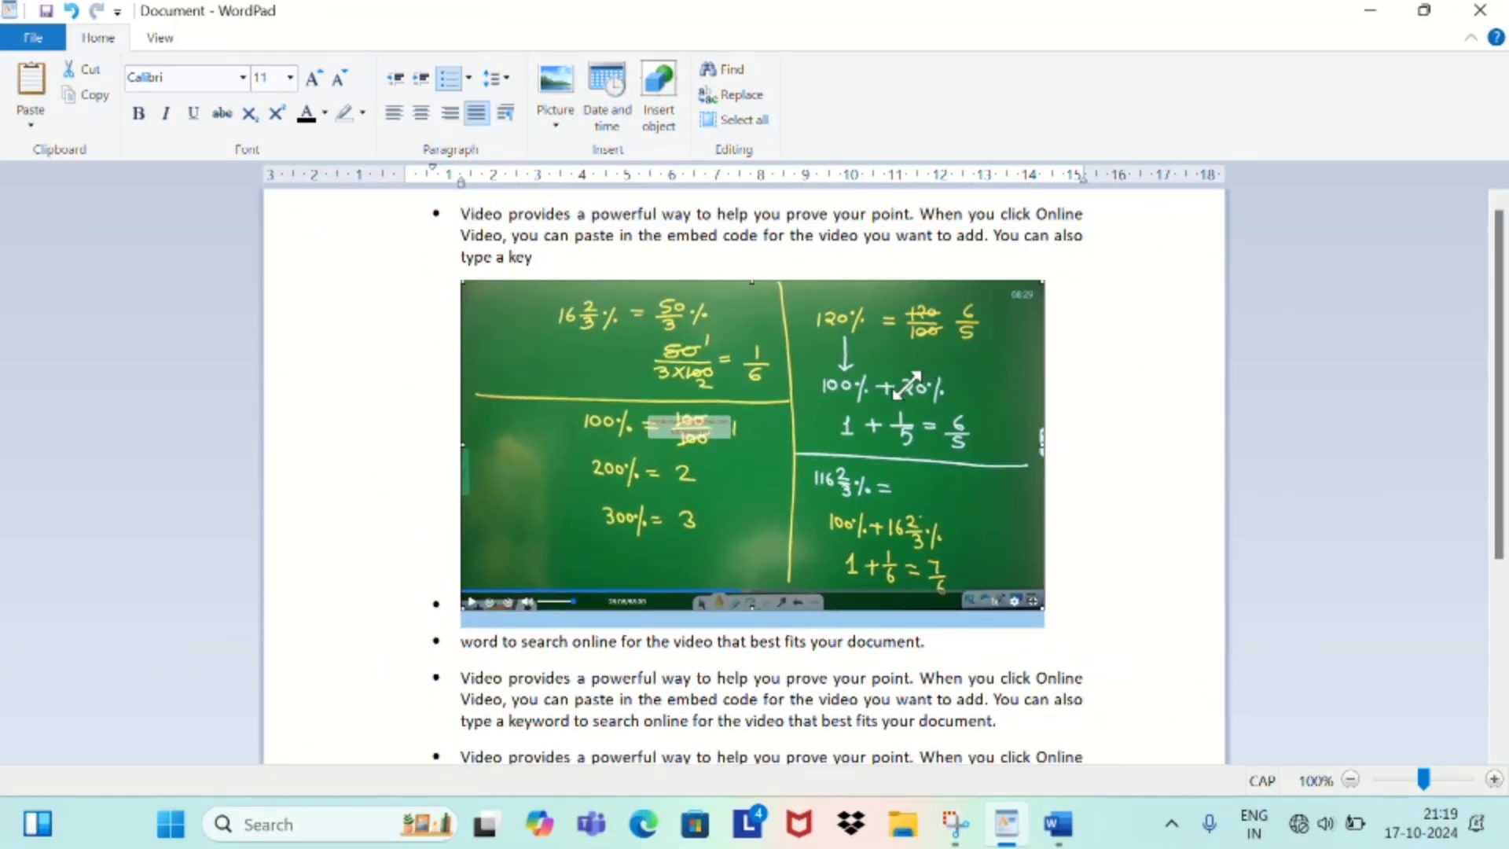
Insert the date in the format "Thursday, 17 October, 2024" after the "k" above the picture.
click(517, 250)
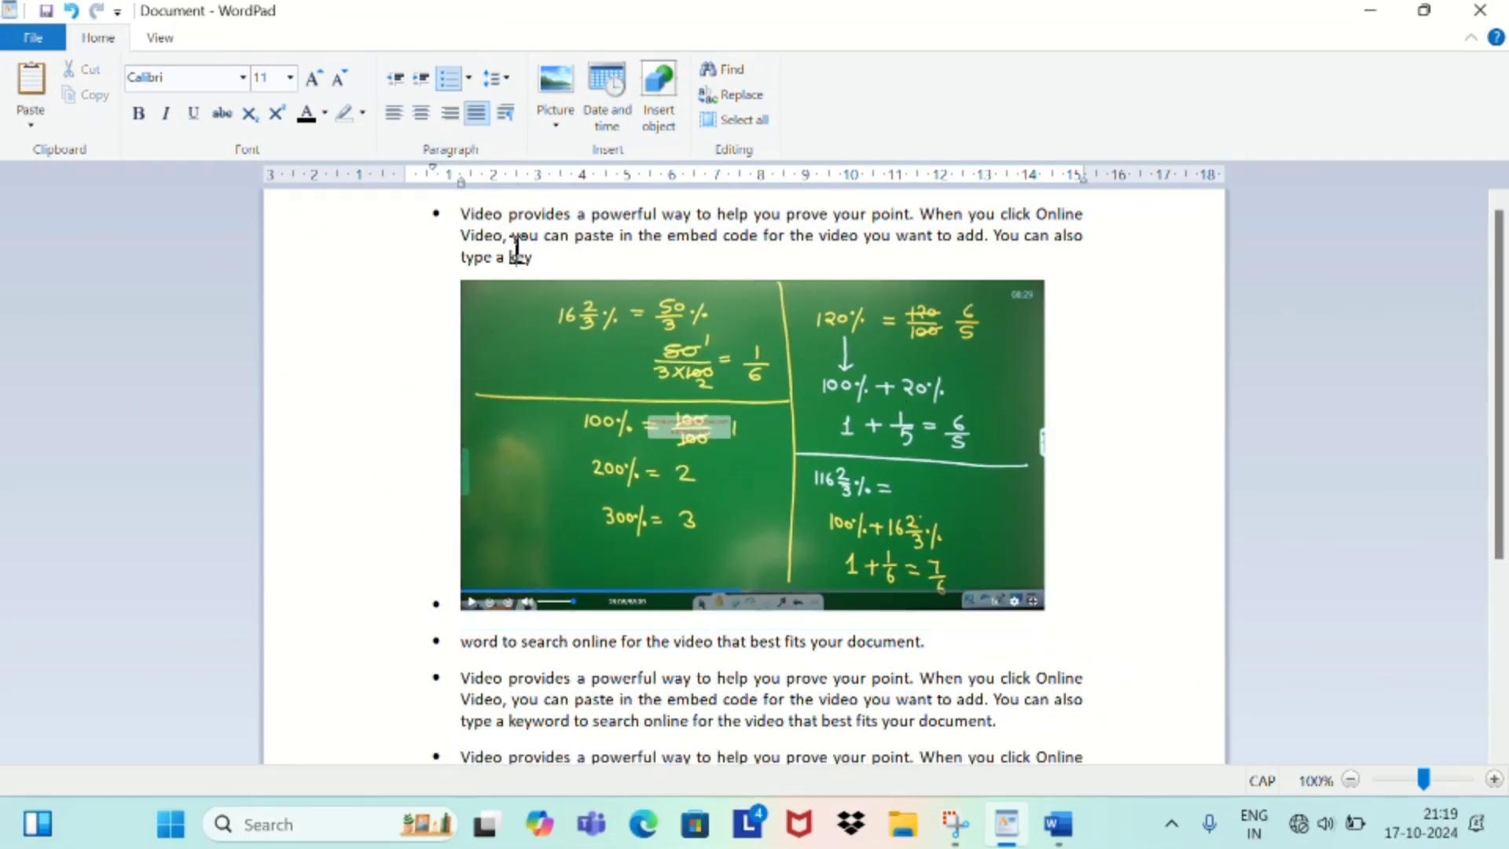
click(618, 106)
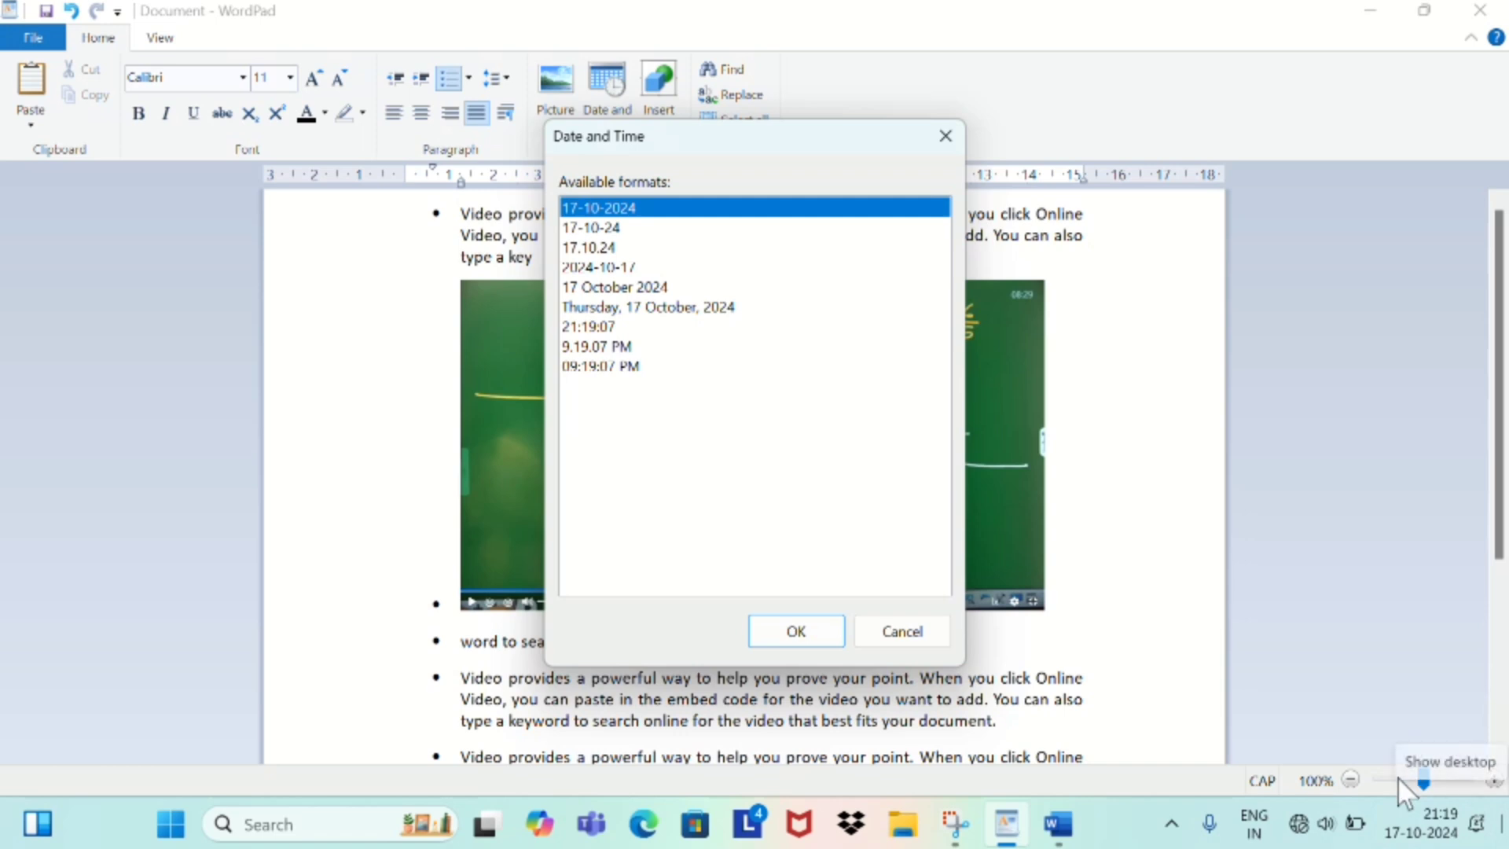
click(735, 306)
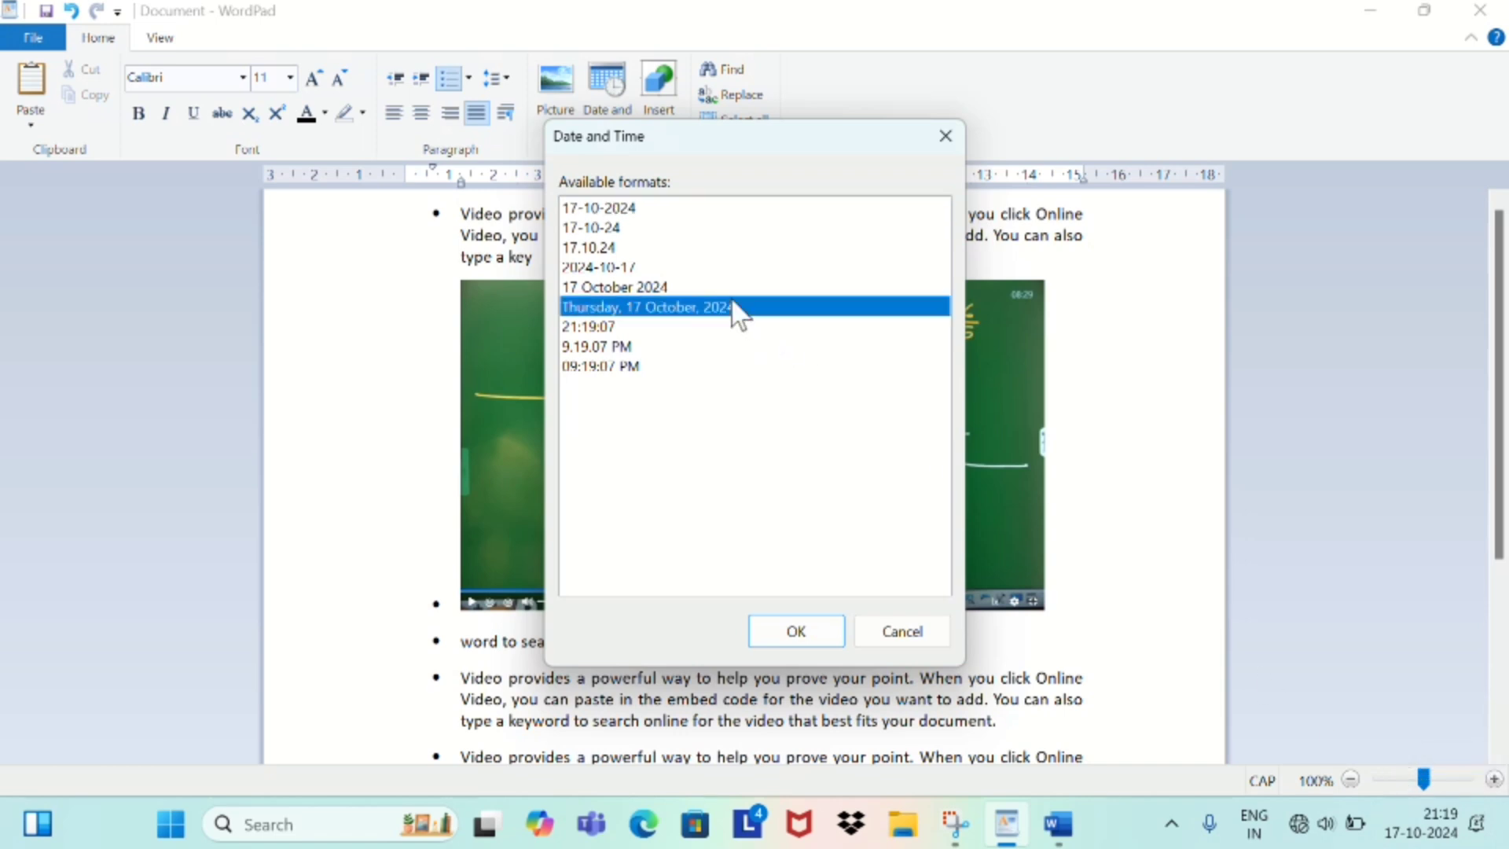
click(819, 630)
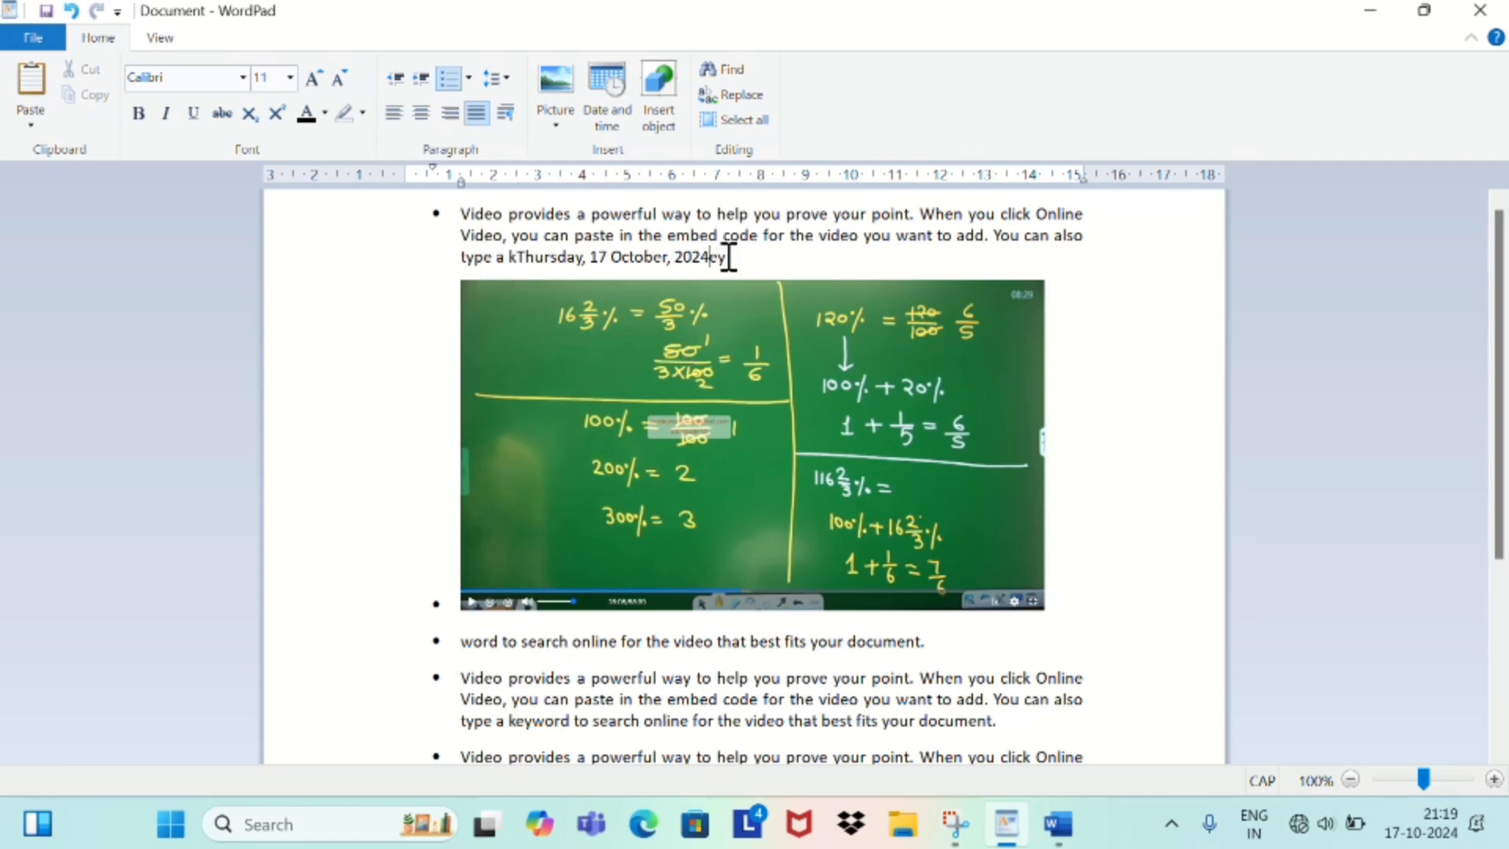
Insert a new Paintbrush Picture object into the document.
click(665, 120)
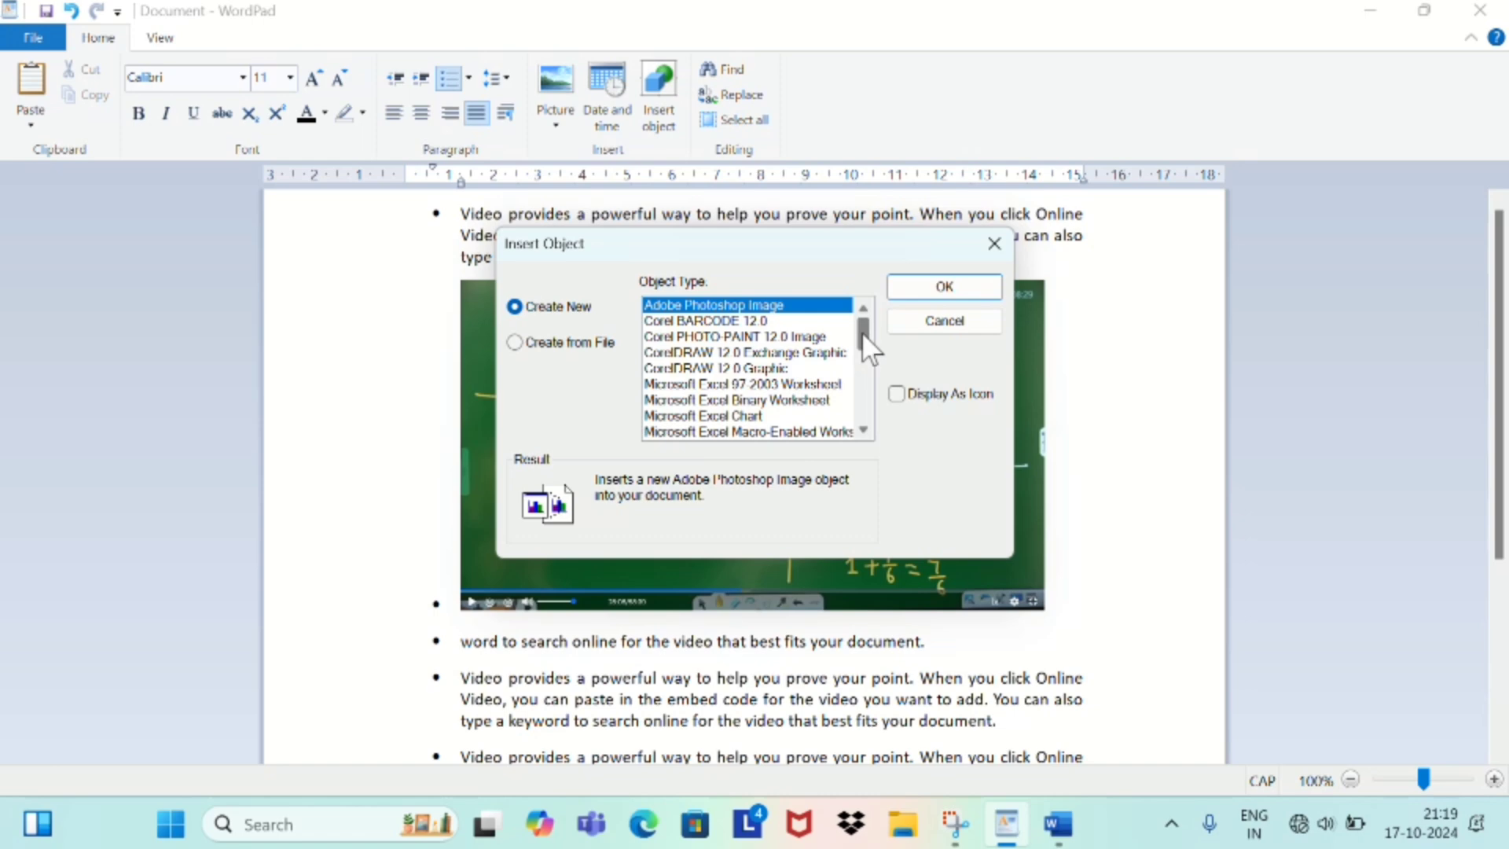
drag(862, 334, 863, 395)
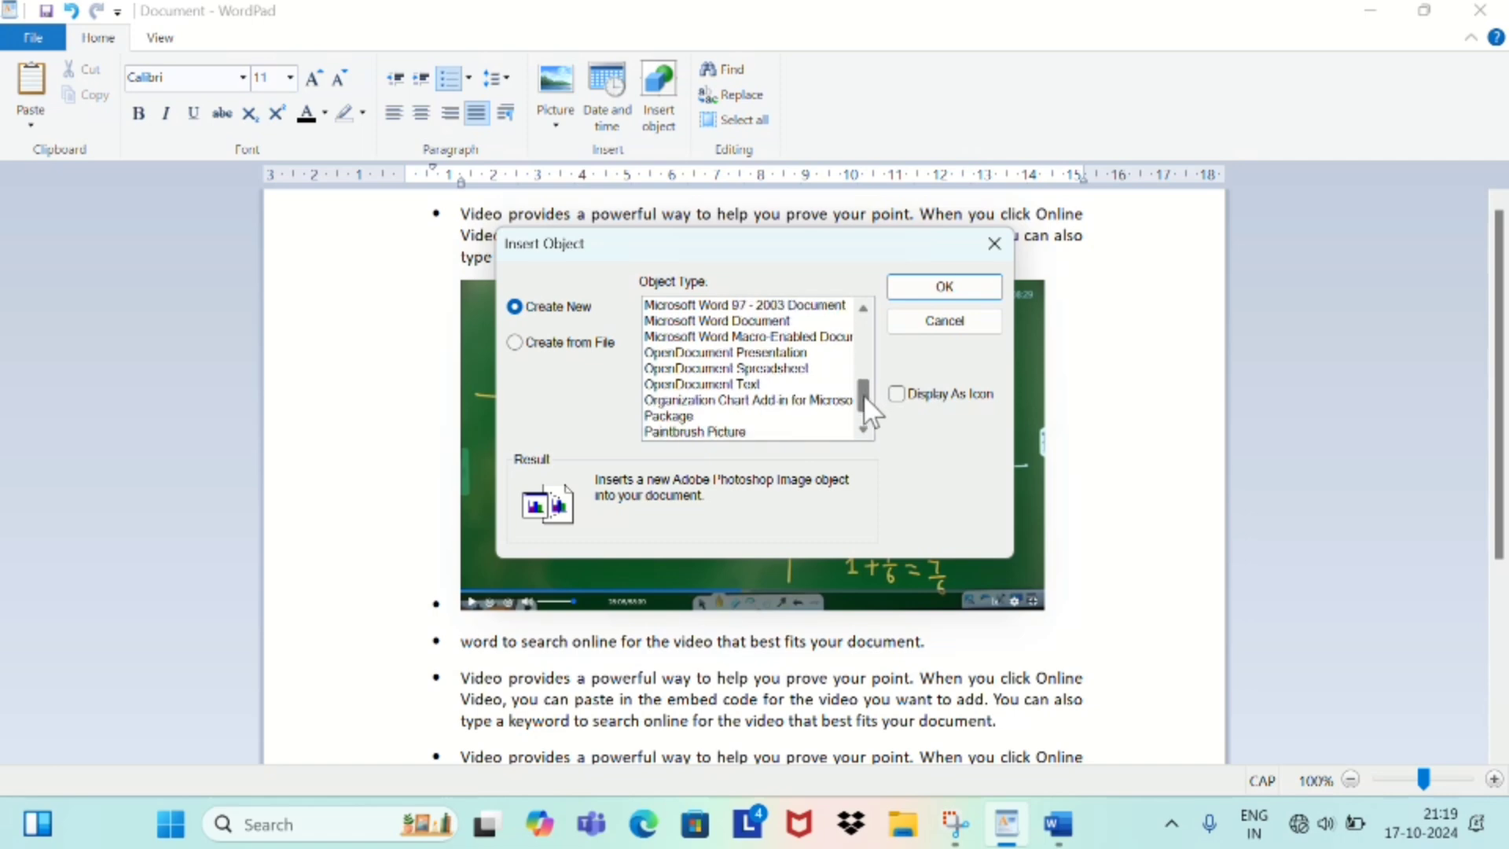
click(726, 432)
click(954, 285)
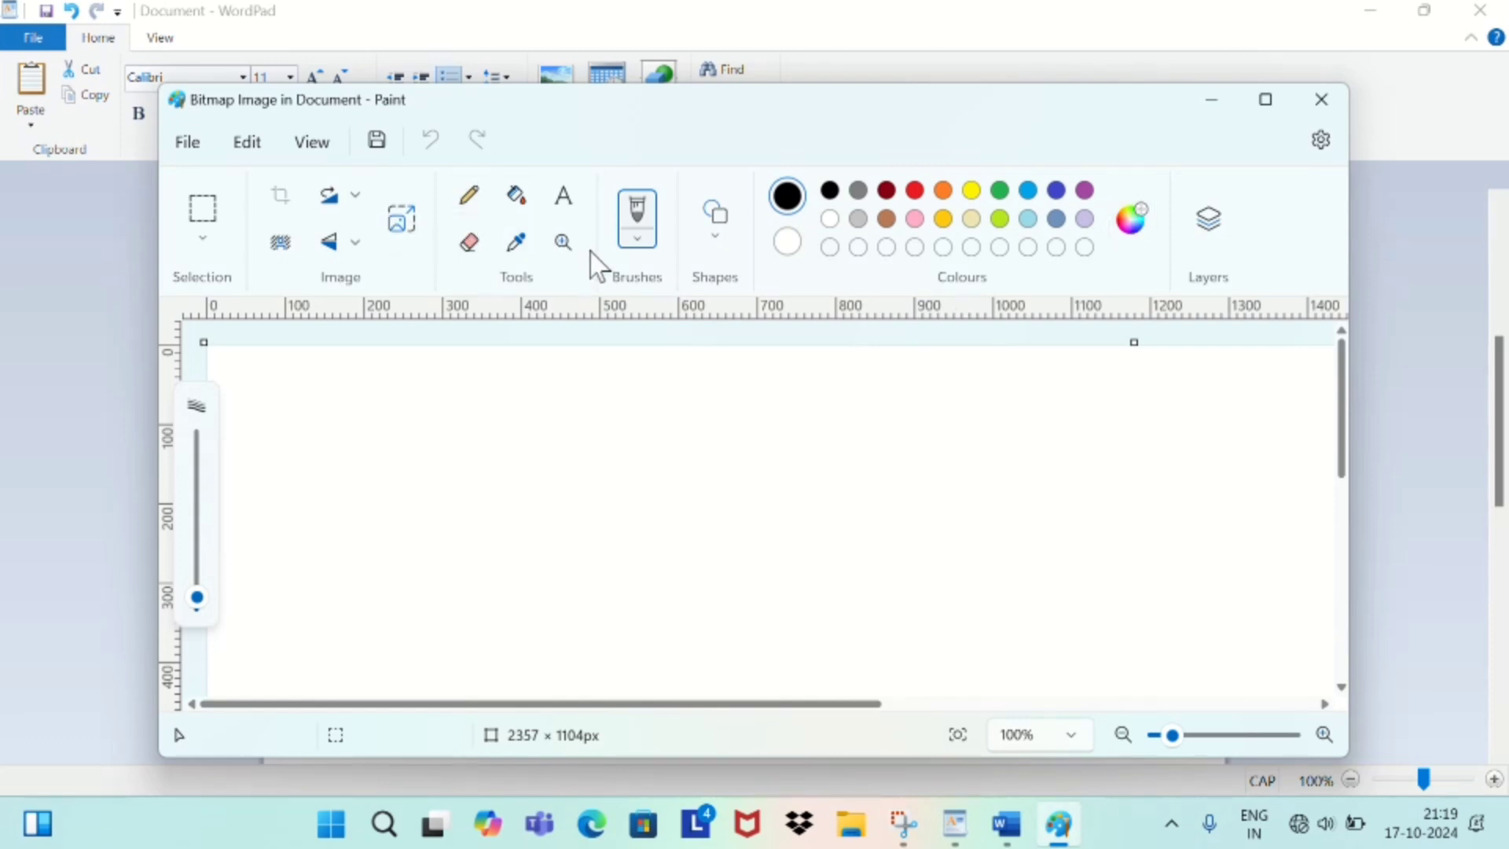
Draw a rounded rectangle about 293 × 113 px in the bitmap image, fill it with black and return to the WordPad document.
click(722, 239)
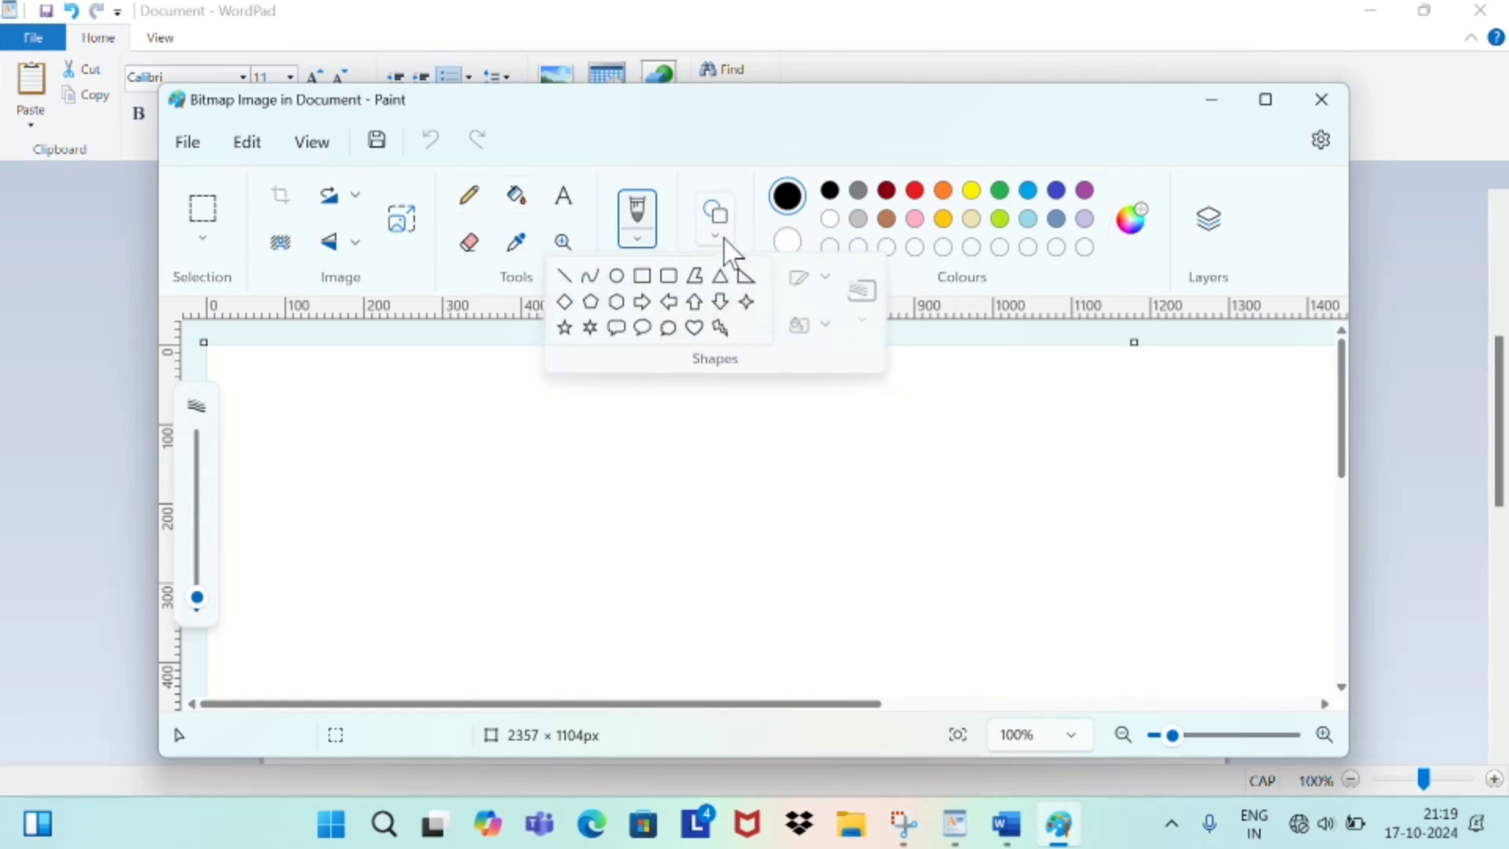
click(668, 275)
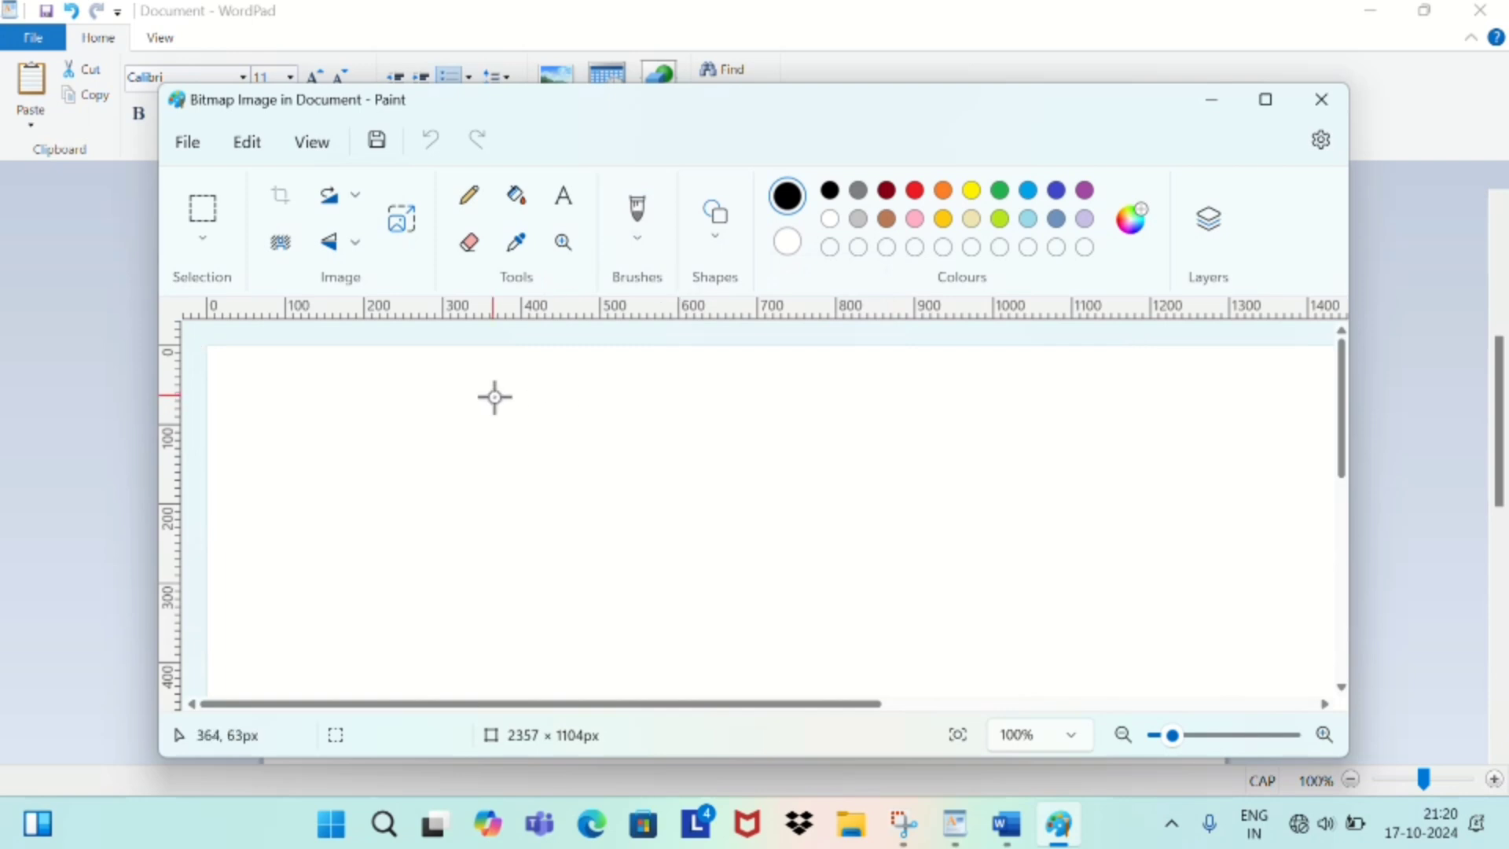
drag(495, 397, 724, 485)
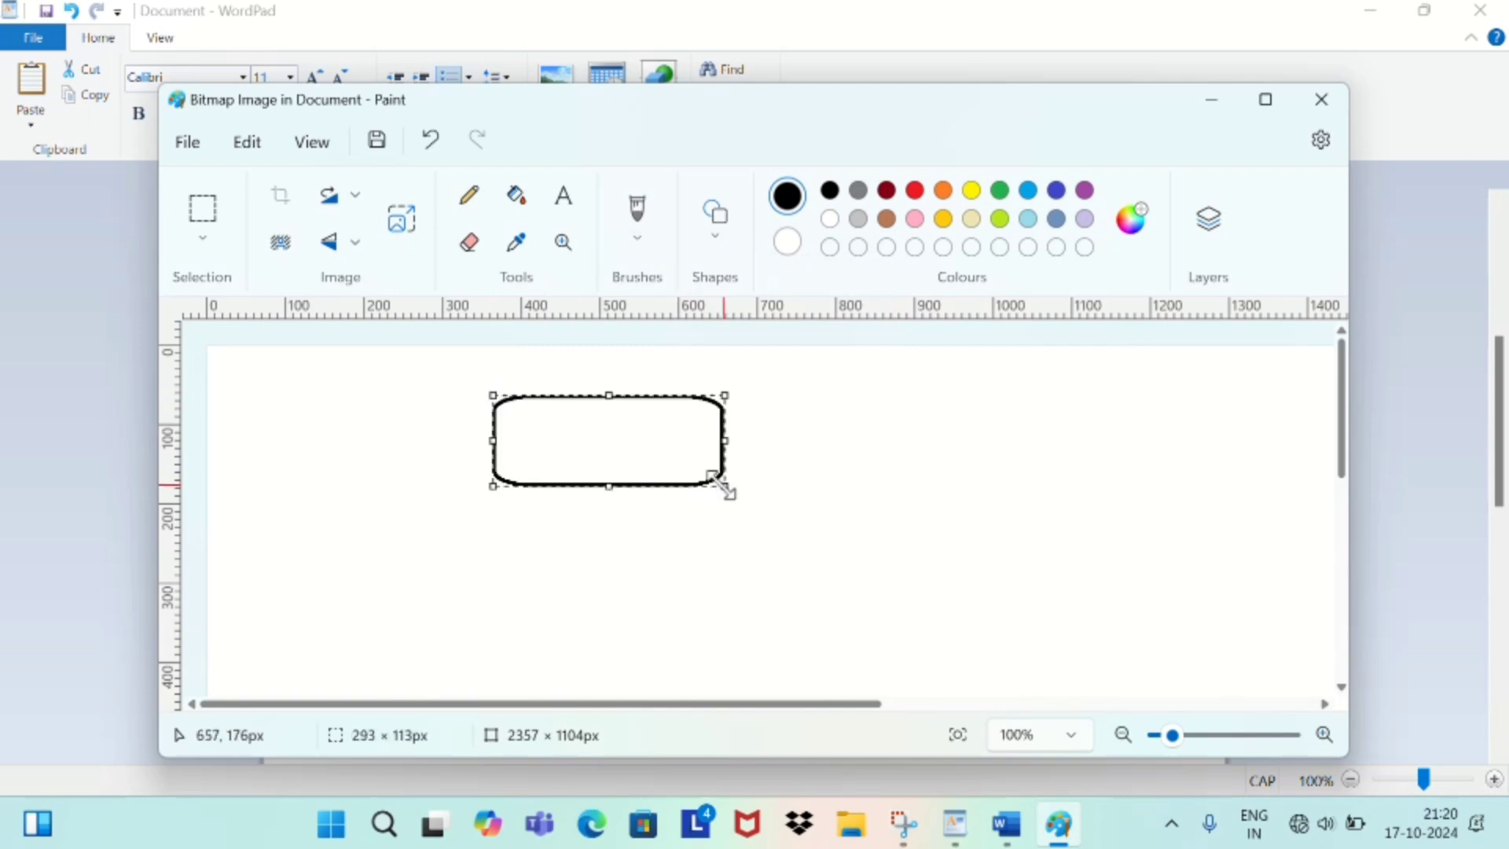
click(516, 204)
click(609, 411)
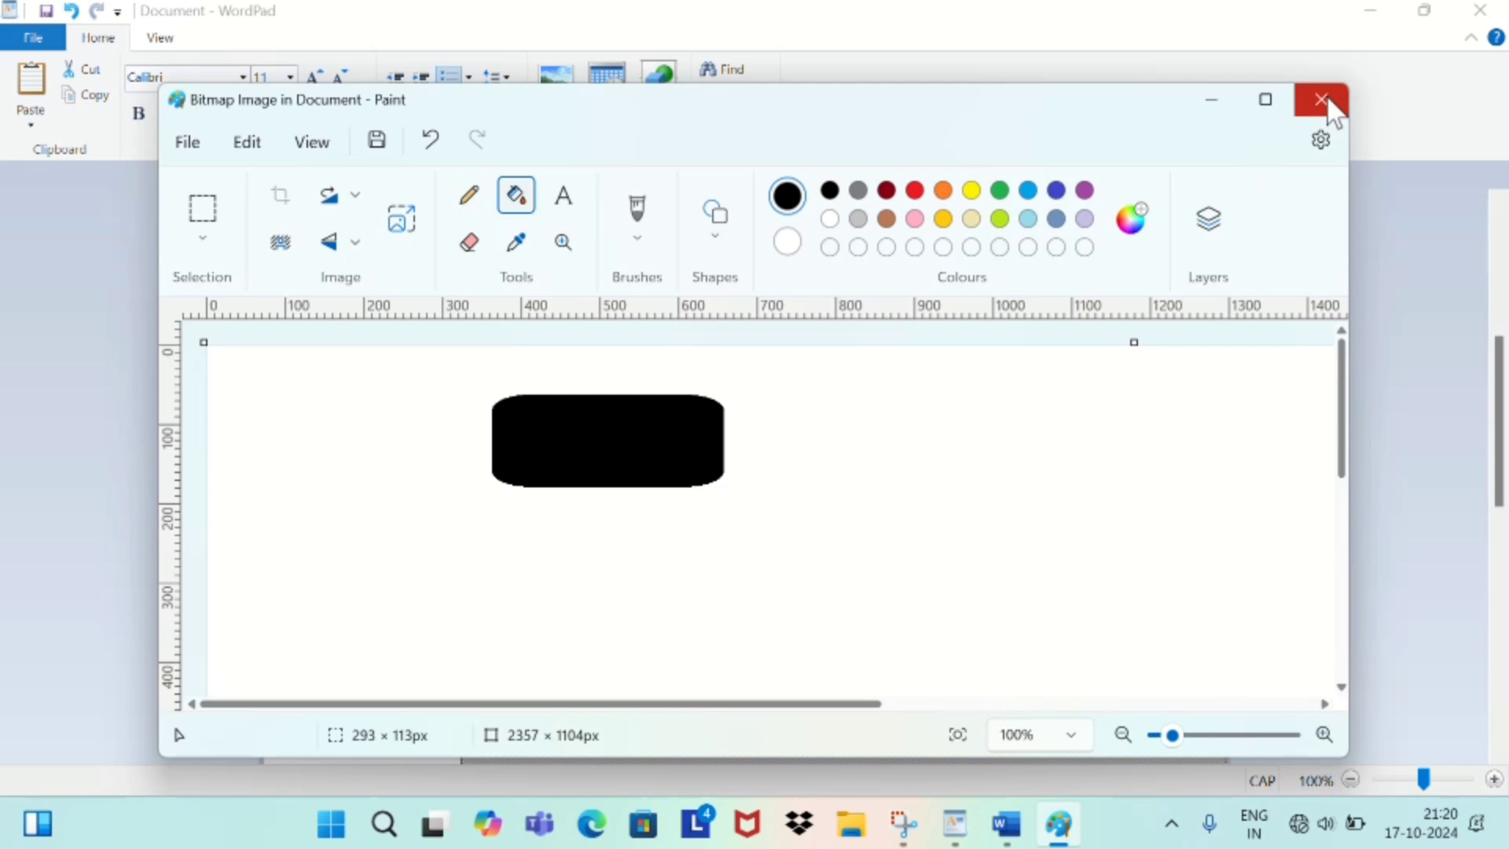
click(1329, 102)
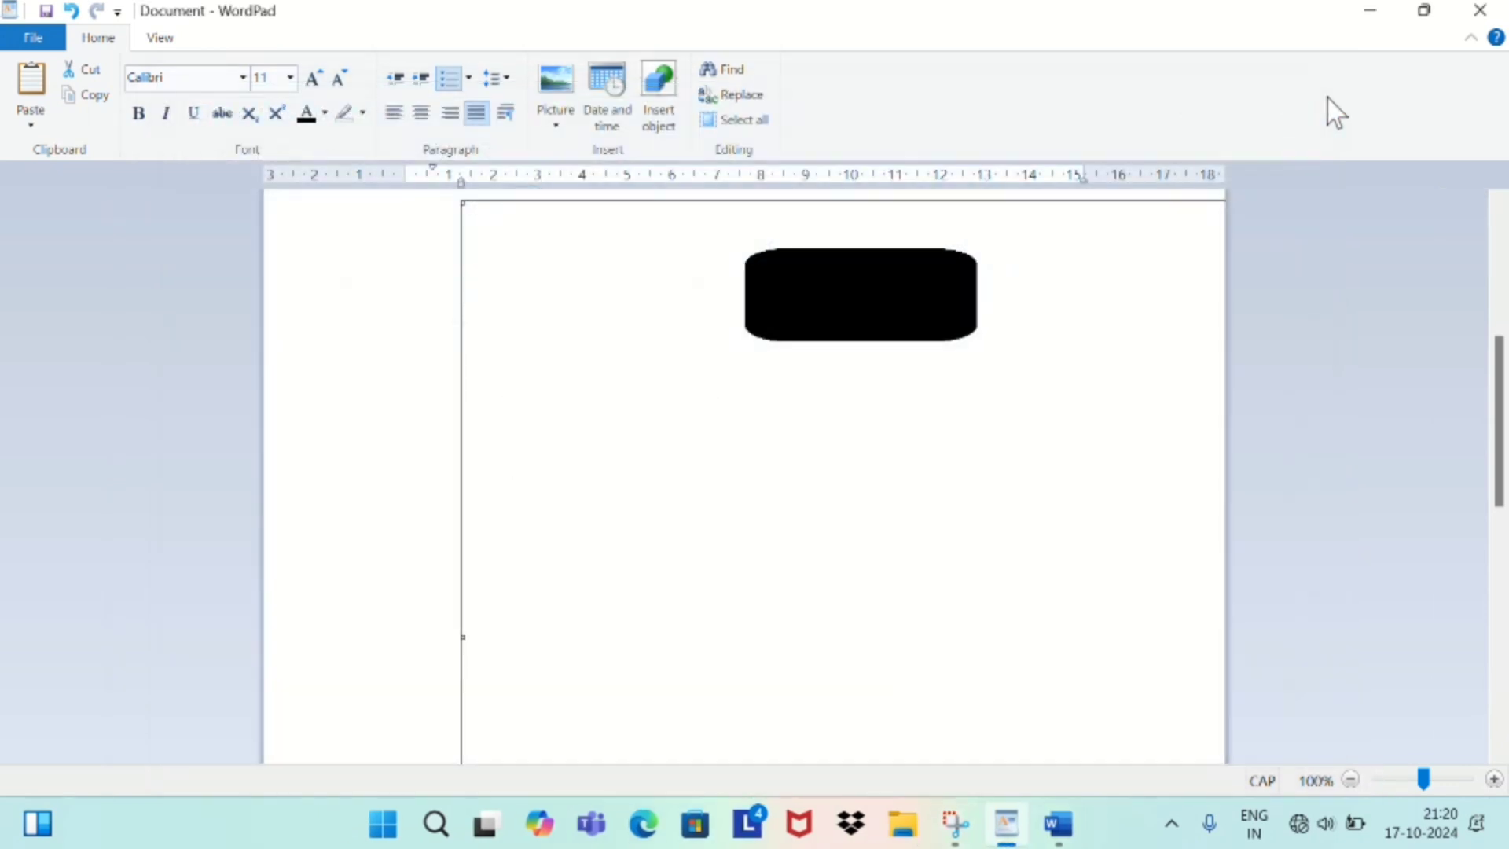
double_click(886, 274)
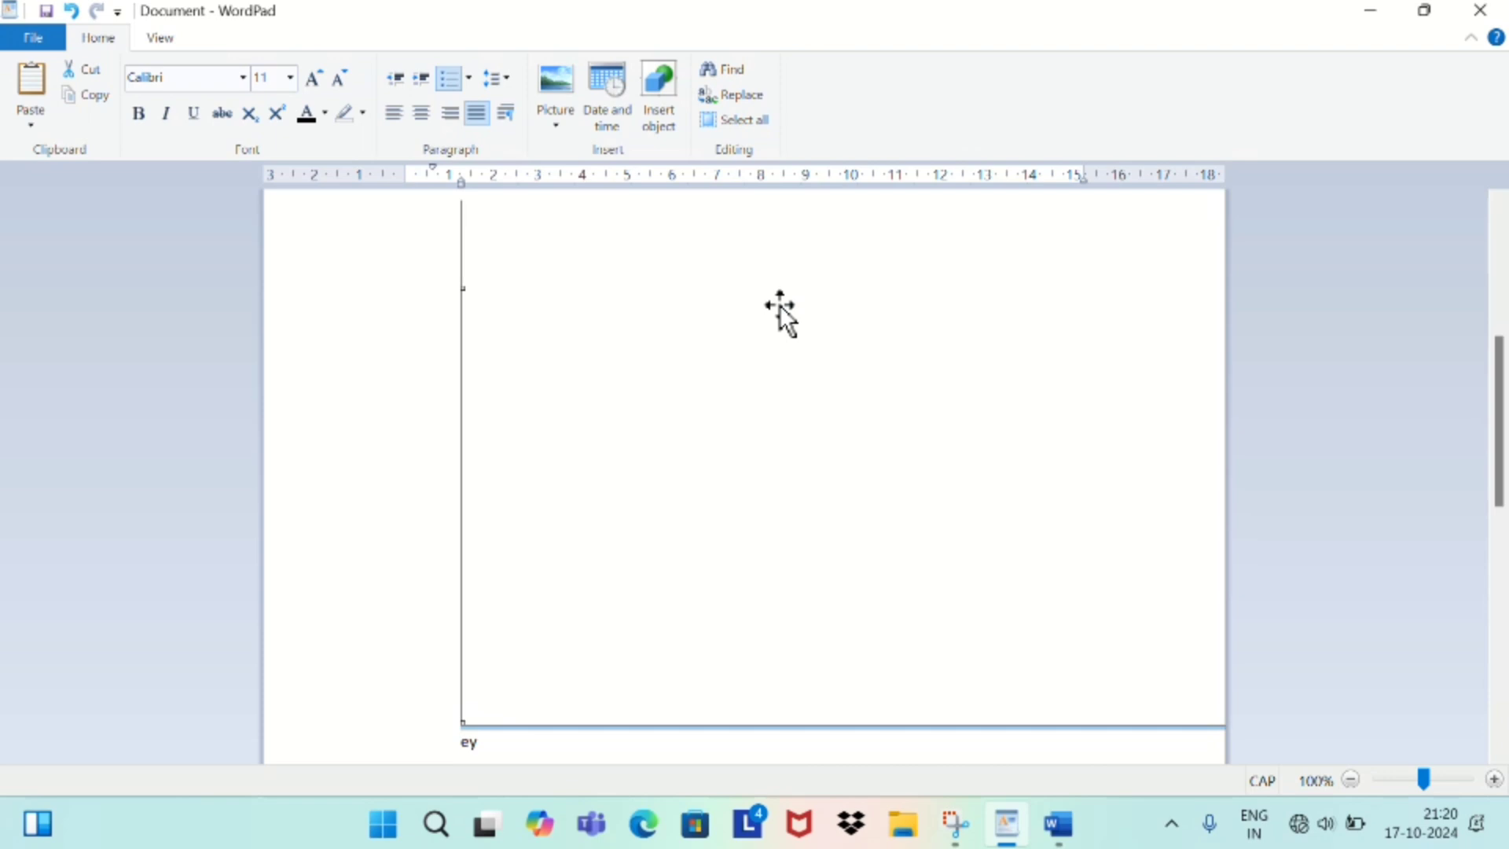
key(Up)
key(Up)
key(Up)
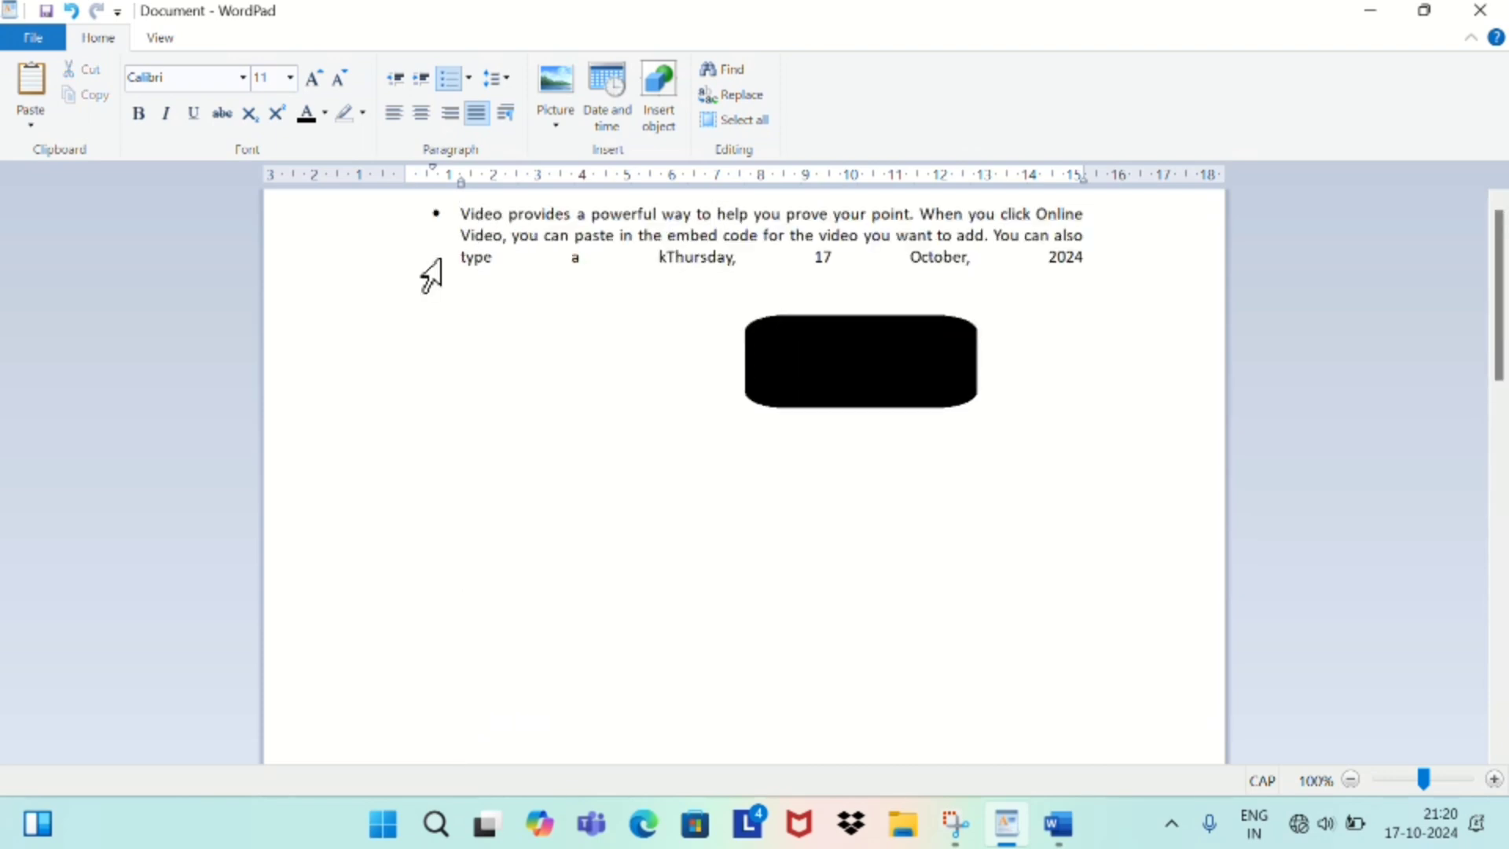
Select the first line of the bulleted text and browse the available object types for insertion without inserting one.
click(316, 212)
click(654, 114)
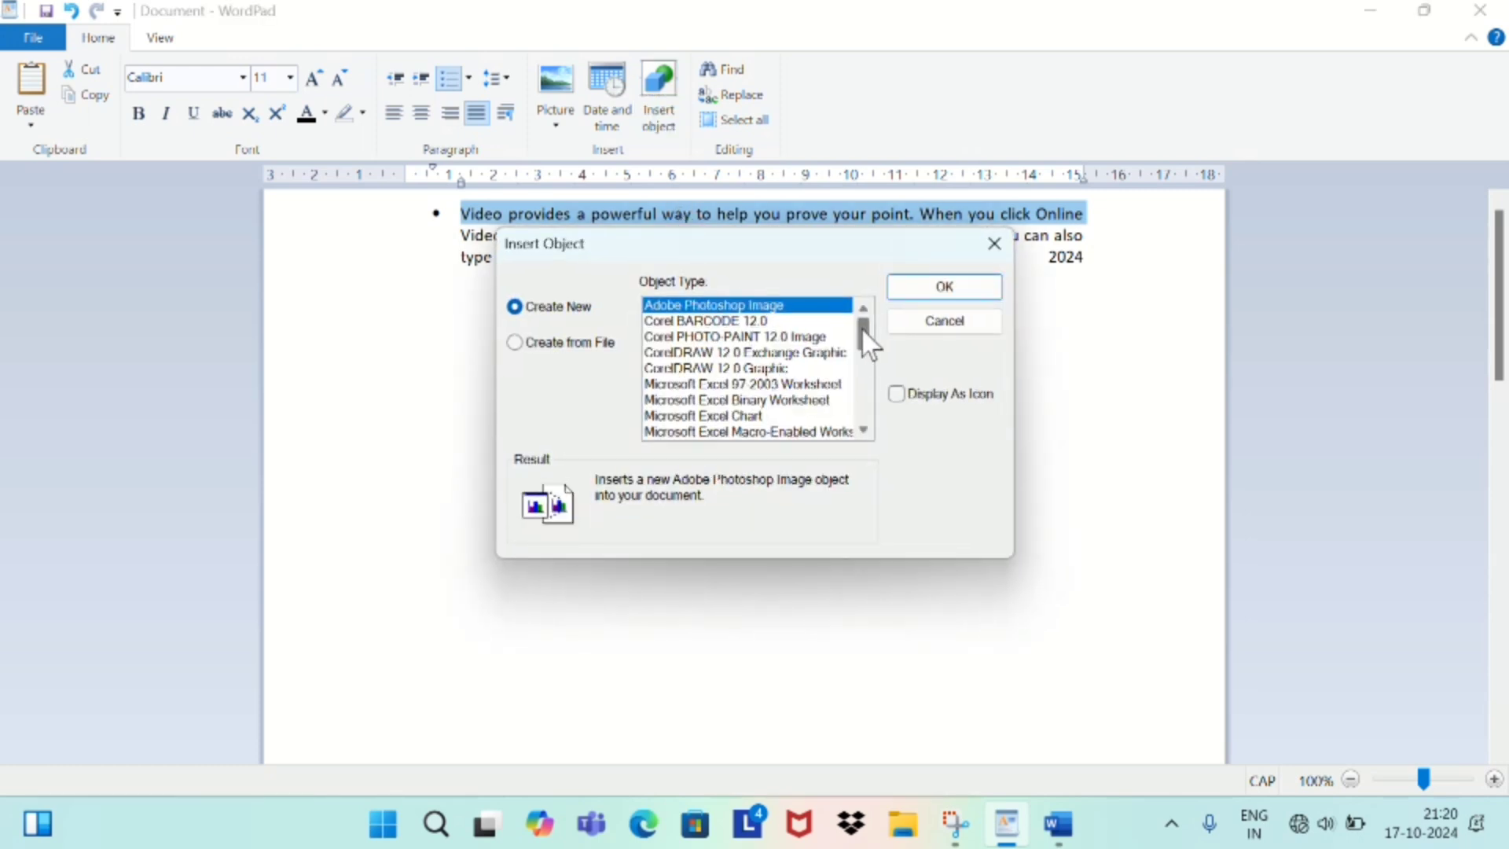
drag(862, 332, 858, 393)
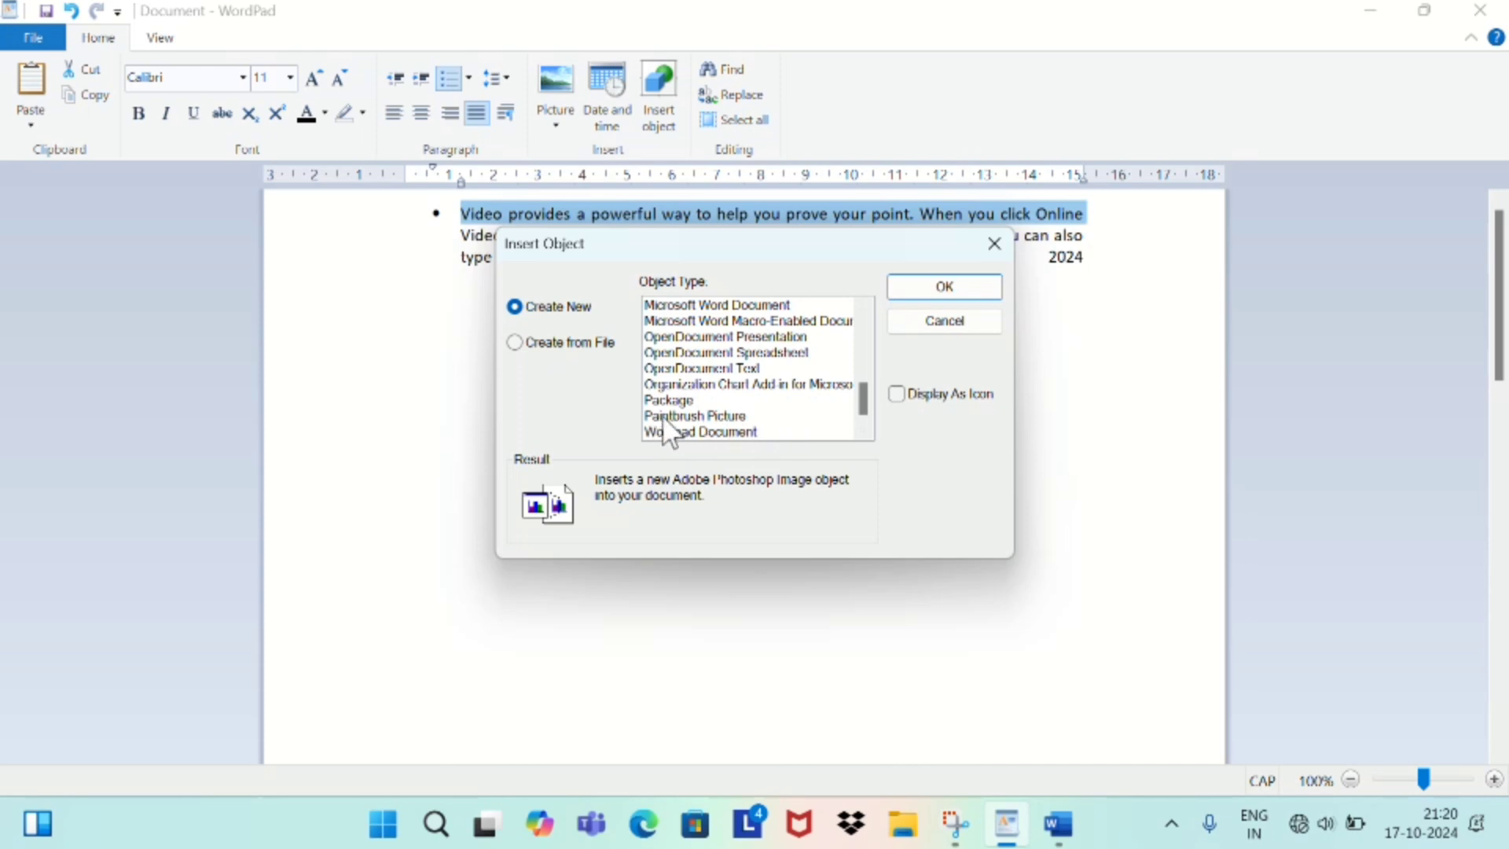
click(994, 243)
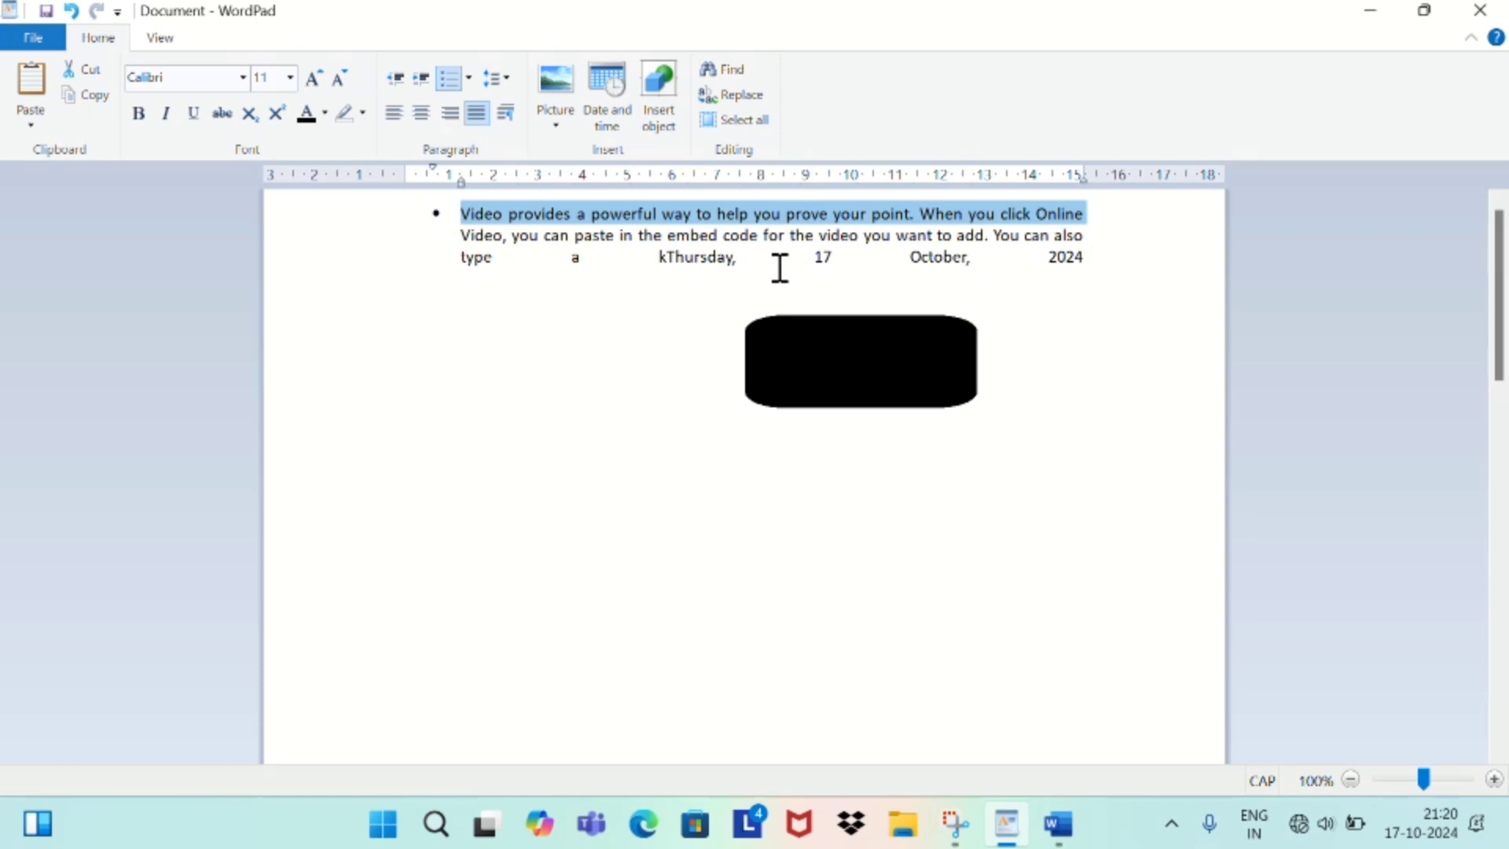
Delete the entire contents of the document, including the text, picture and embedded drawing.
key(ctrl+a)
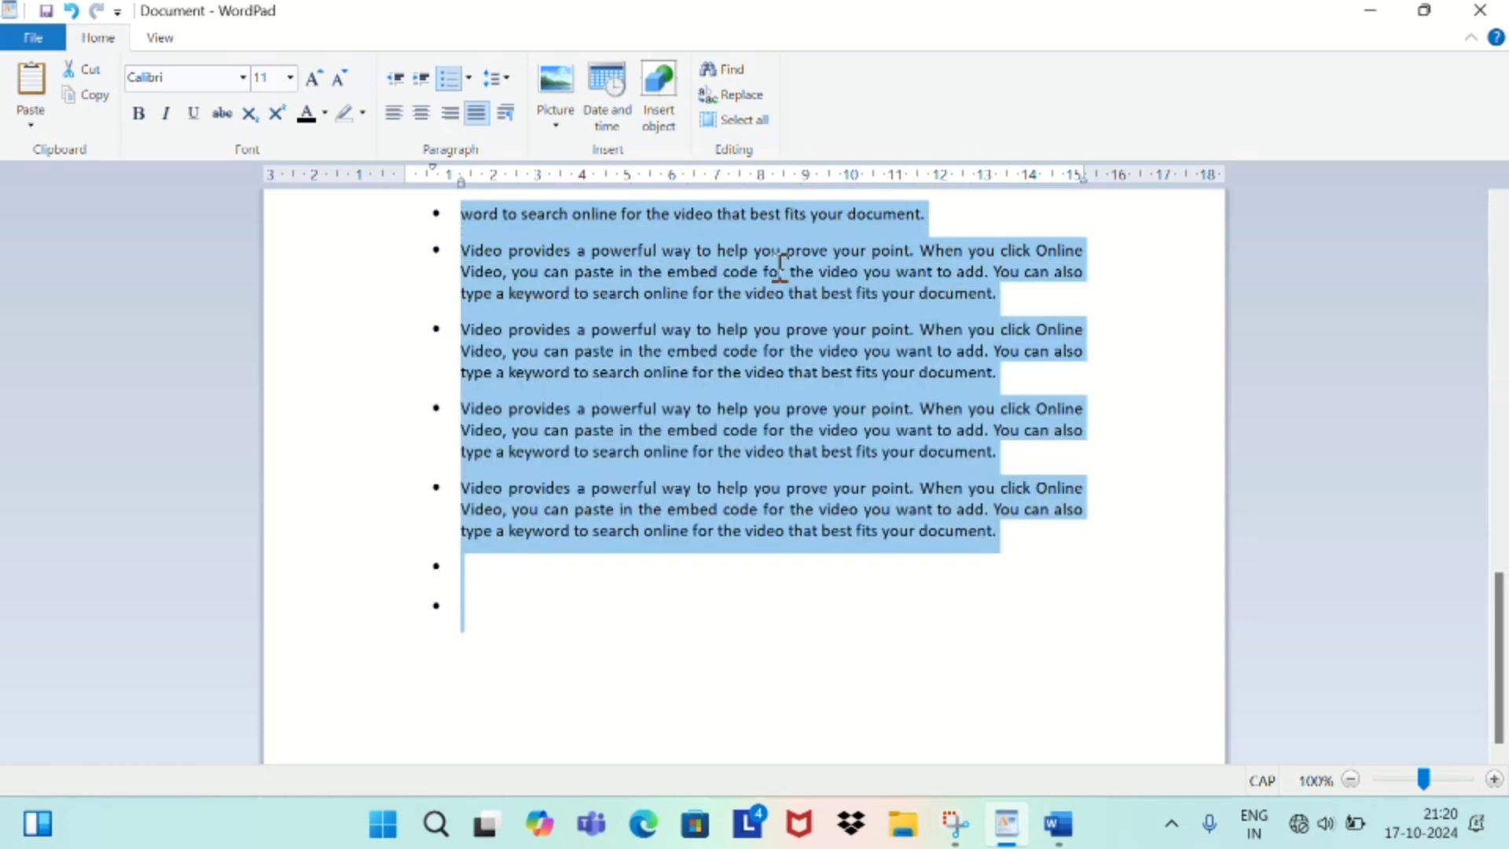
key(Delete)
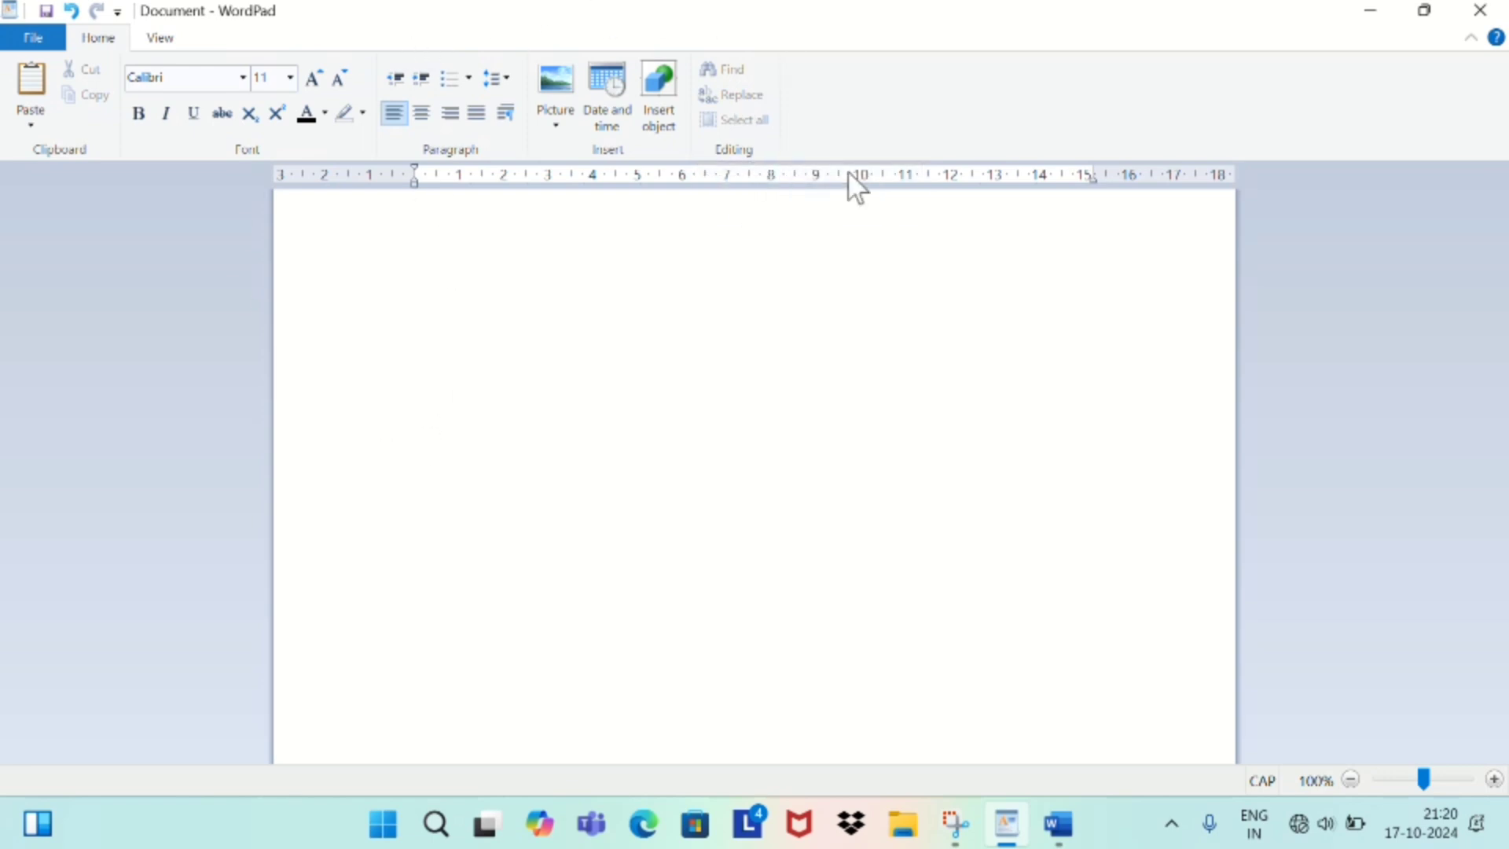
click(31, 38)
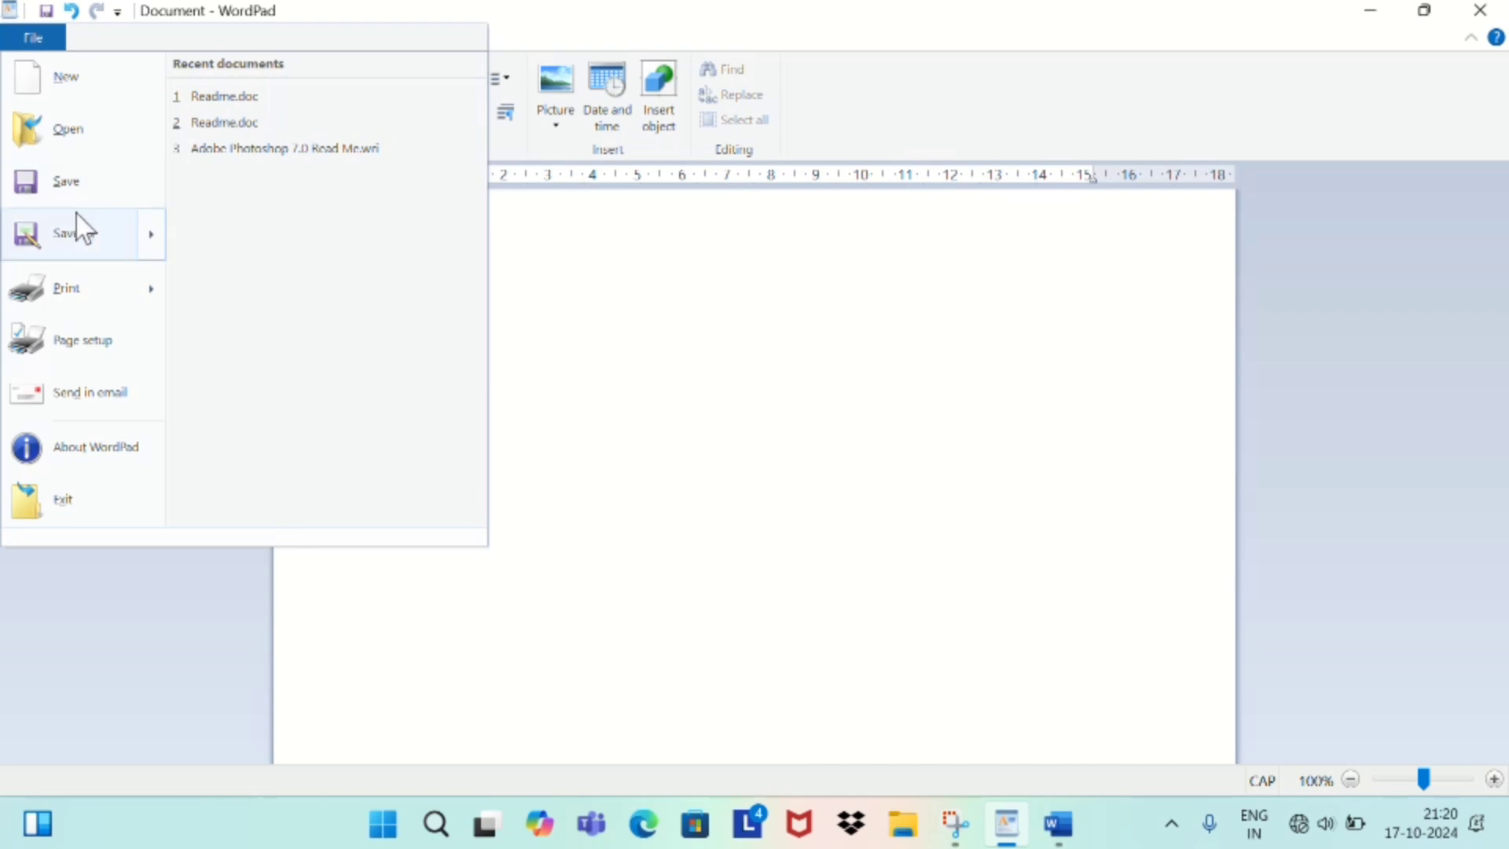
click(556, 308)
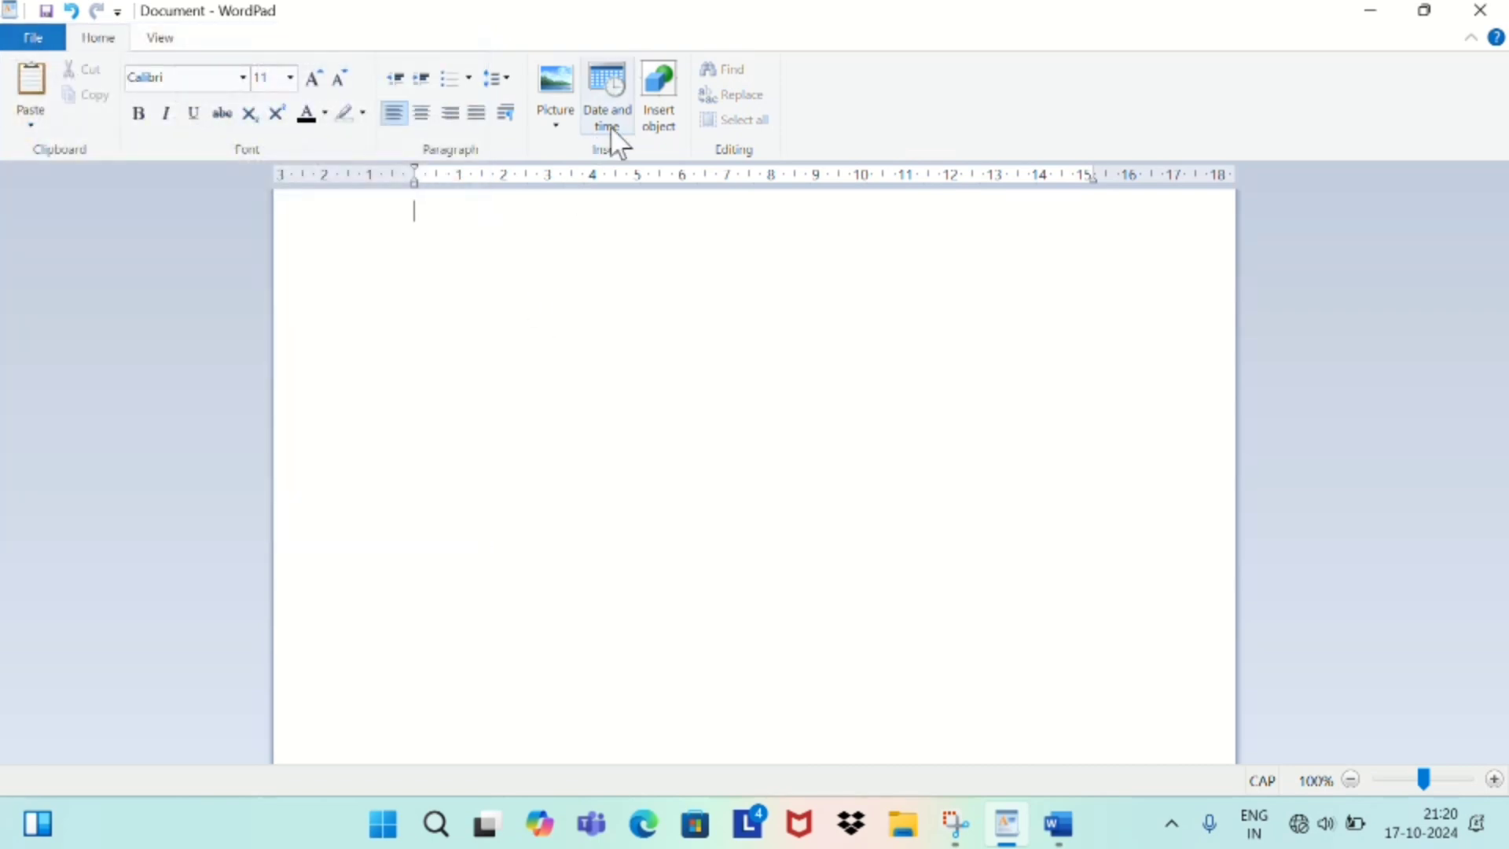